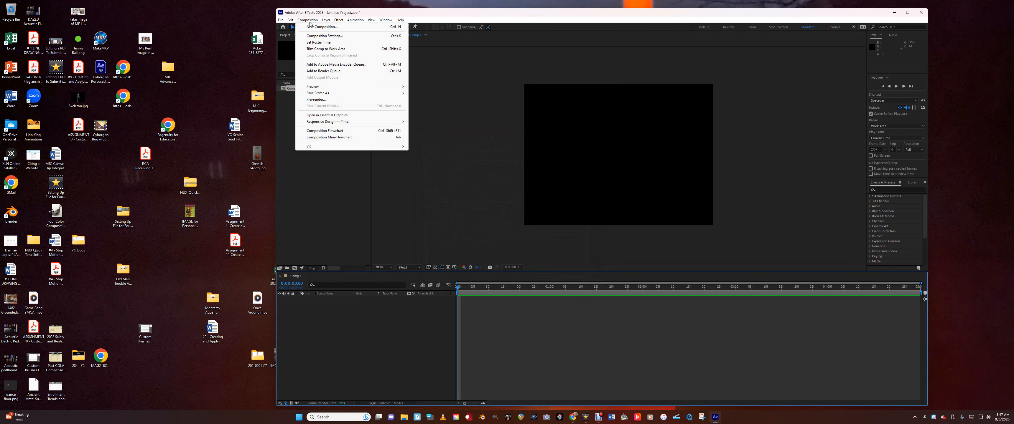
- Change the Comp 1 composition settings to a width of 640 px and a height of 480 px
{"action": "left_click", "coordinate": [314, 36]}
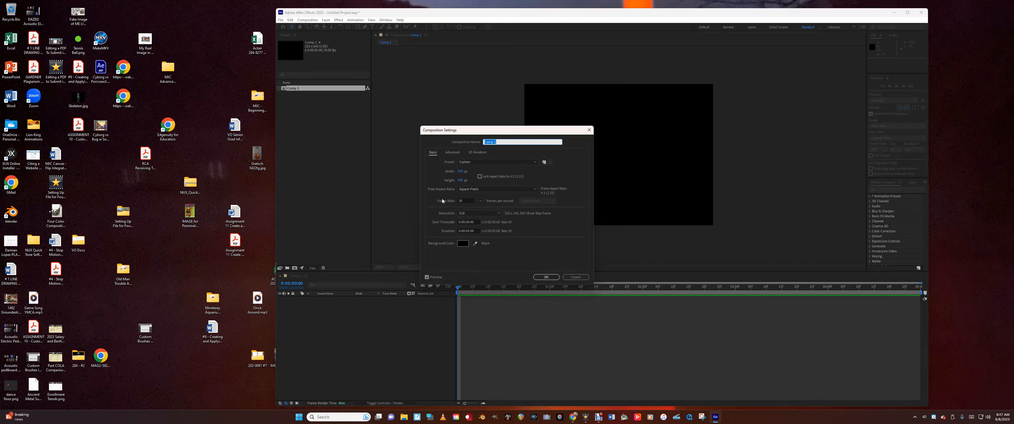
{"action": "left_click", "coordinate": [459, 172]}
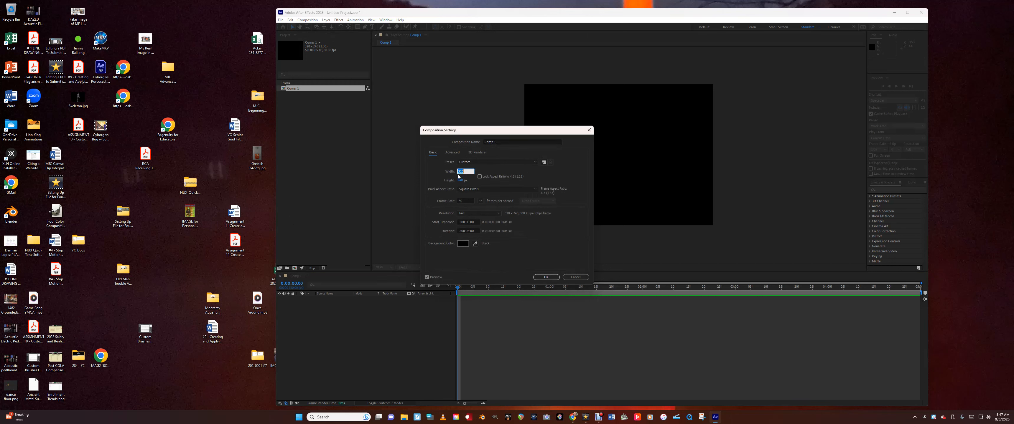
{"action": "type", "text": "640"}
{"action": "key", "text": "Tab"}
{"action": "type", "text": "4"}
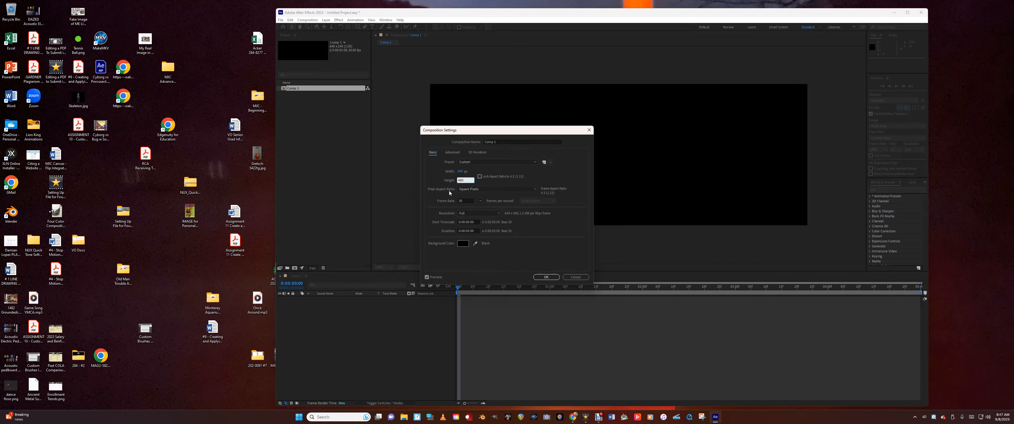
{"action": "left_click", "coordinate": [461, 202]}
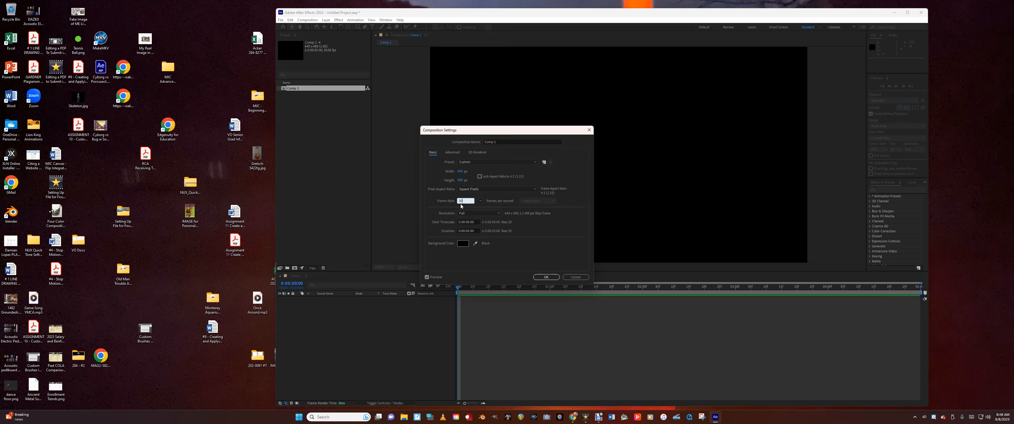
{"action": "double_click", "coordinate": [468, 233]}
{"action": "left_click", "coordinate": [546, 278]}
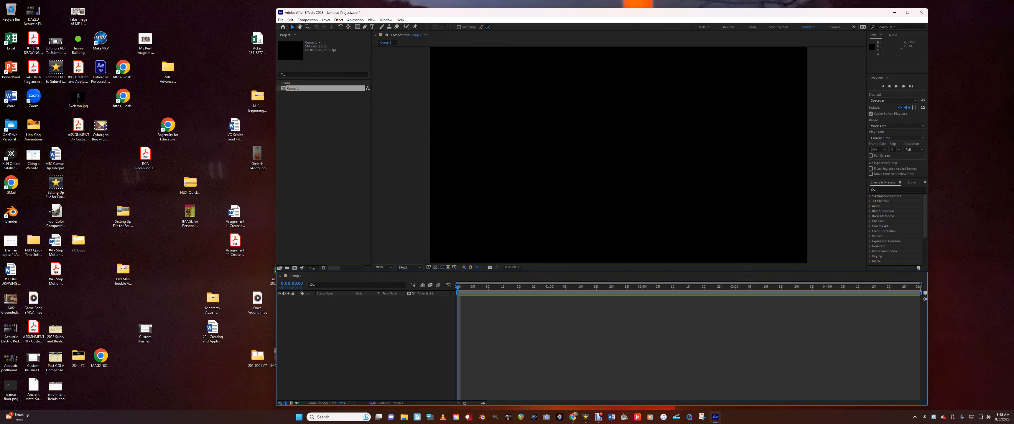
- Open IMG_1317.jpeg from the AE 4 subfolder of the desktop's MIC - Beginning After Effects folder
{"action": "left_click", "coordinate": [894, 12]}
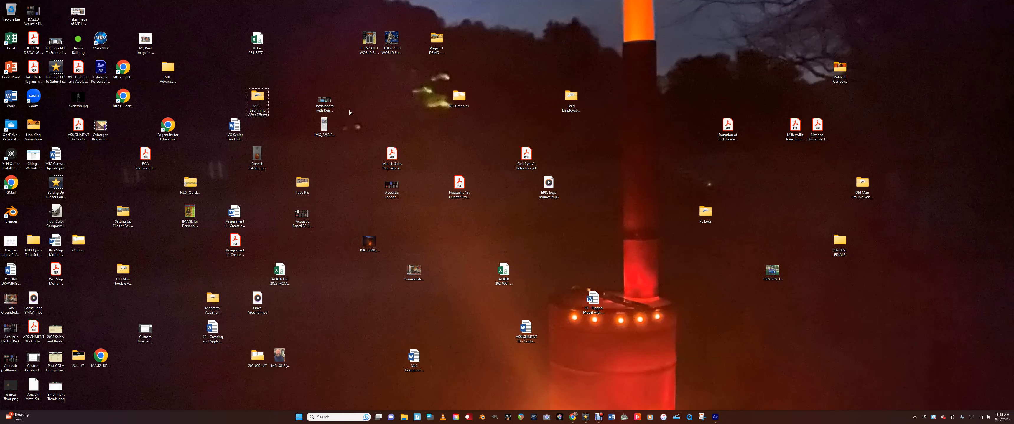
{"action": "double_click", "coordinate": [259, 99]}
{"action": "left_click", "coordinate": [437, 229]}
{"action": "double_click", "coordinate": [435, 228]}
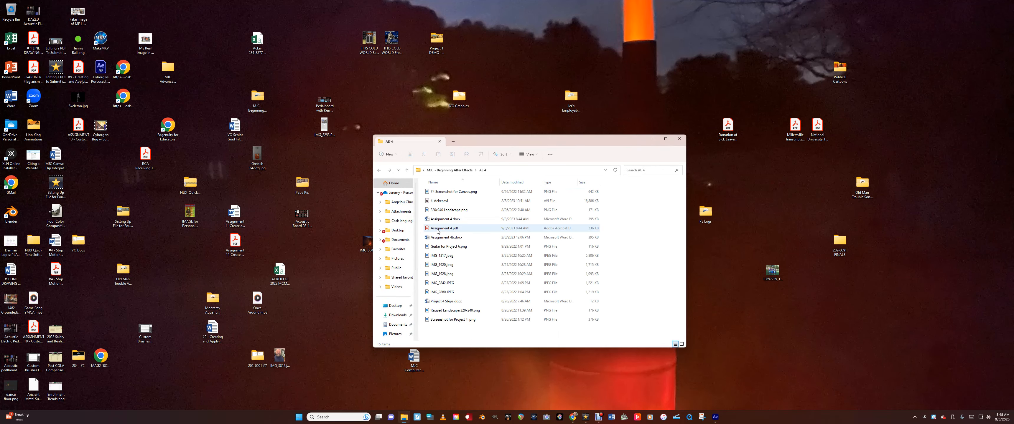
{"action": "double_click", "coordinate": [443, 256]}
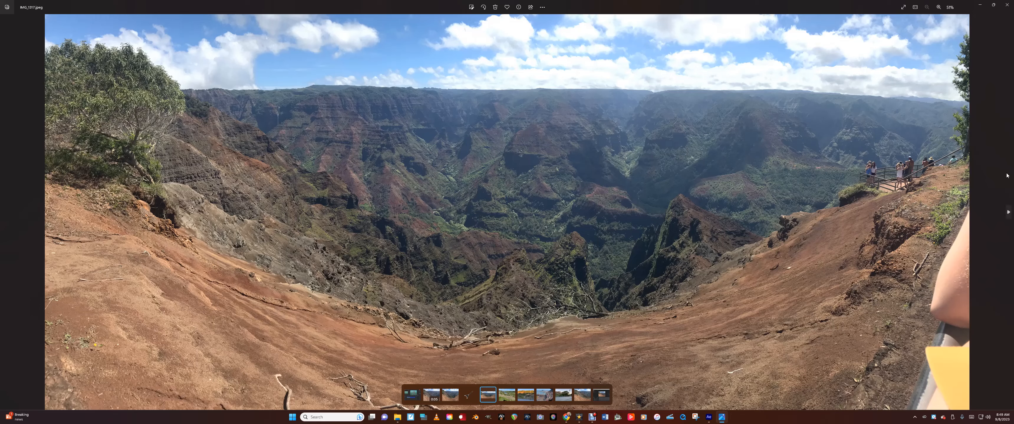
- Look through the landscape and stadium photos in the AE 4 folder to compare possible background images, ending at IMG_1317.jpeg
{"action": "left_click", "coordinate": [1008, 213]}
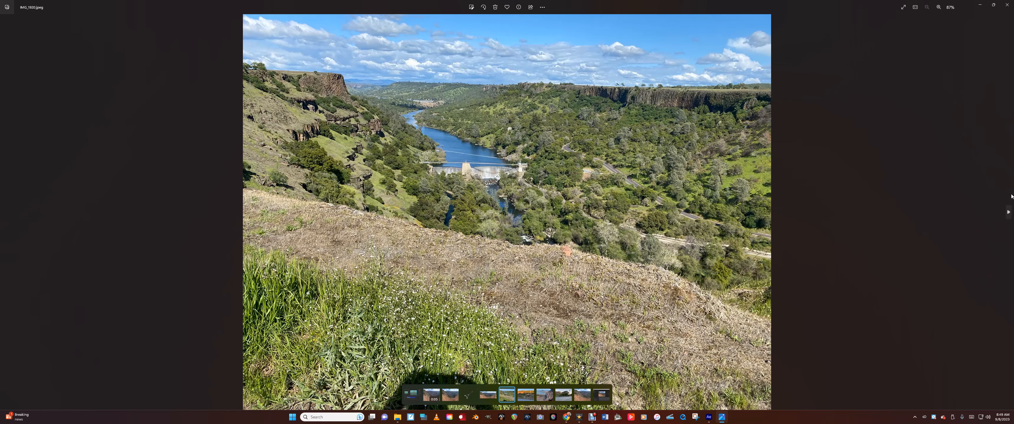
{"action": "left_click", "coordinate": [1008, 213]}
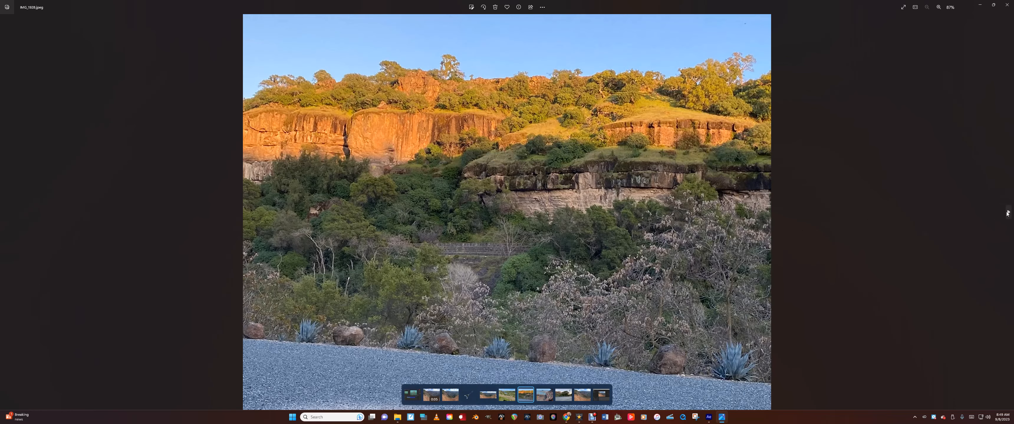
{"action": "left_click", "coordinate": [1008, 212]}
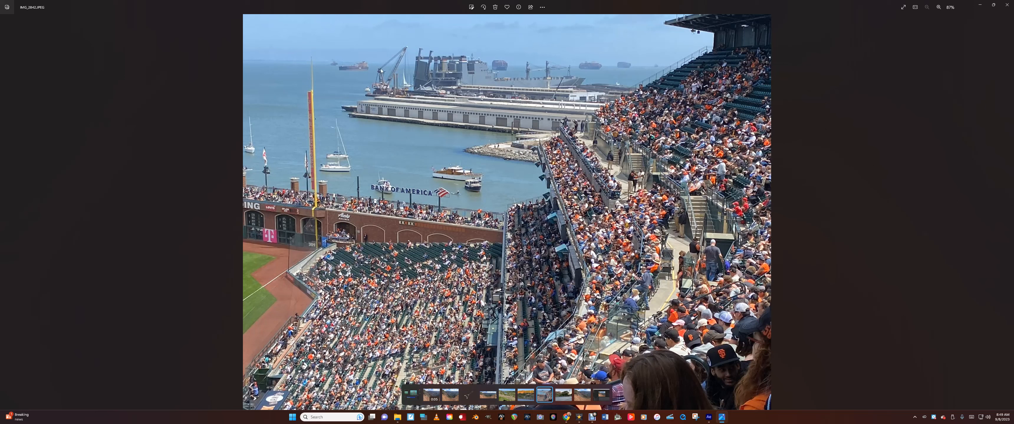
{"action": "left_click", "coordinate": [1007, 6]}
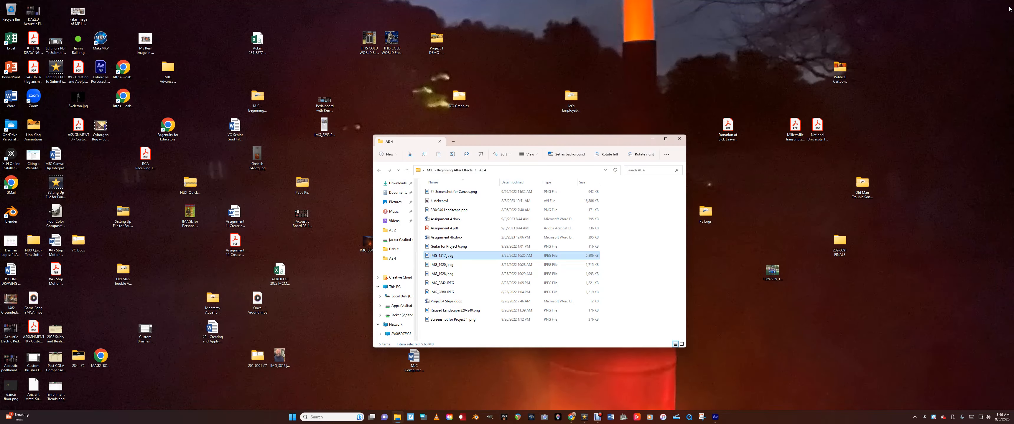
{"action": "double_click", "coordinate": [438, 264]}
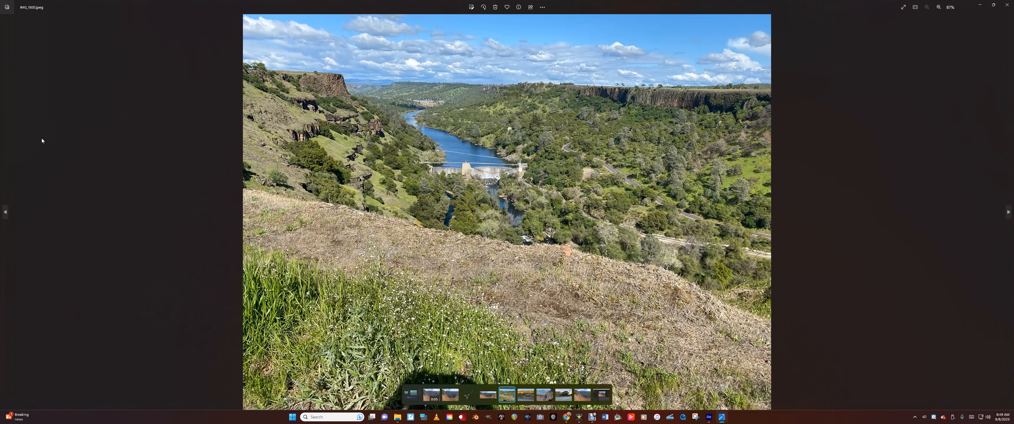
{"action": "left_click", "coordinate": [6, 212]}
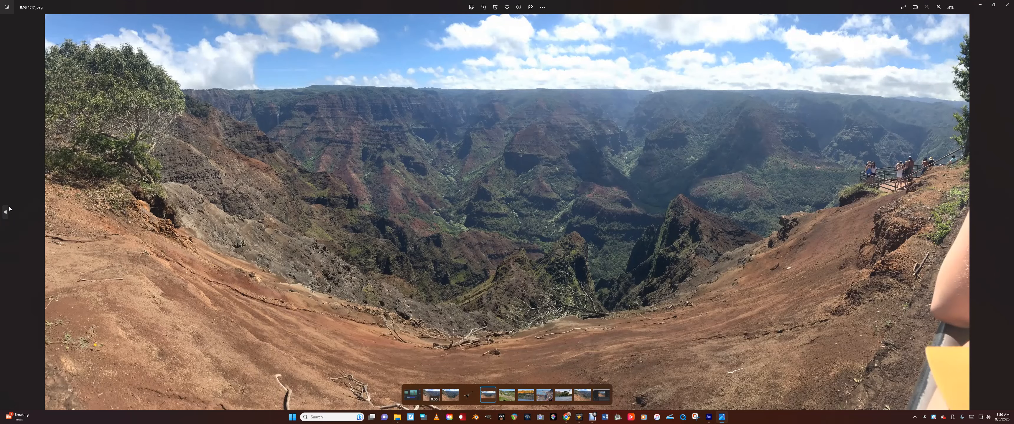
{"action": "left_click", "coordinate": [1006, 6]}
- Switch to After Effects, import IMG_1317.jpeg into the project and add it to Comp 1 as a layer
{"action": "left_click", "coordinate": [715, 418]}
{"action": "double_click", "coordinate": [355, 185]}
{"action": "left_click", "coordinate": [510, 82]}
{"action": "left_click", "coordinate": [581, 266]}
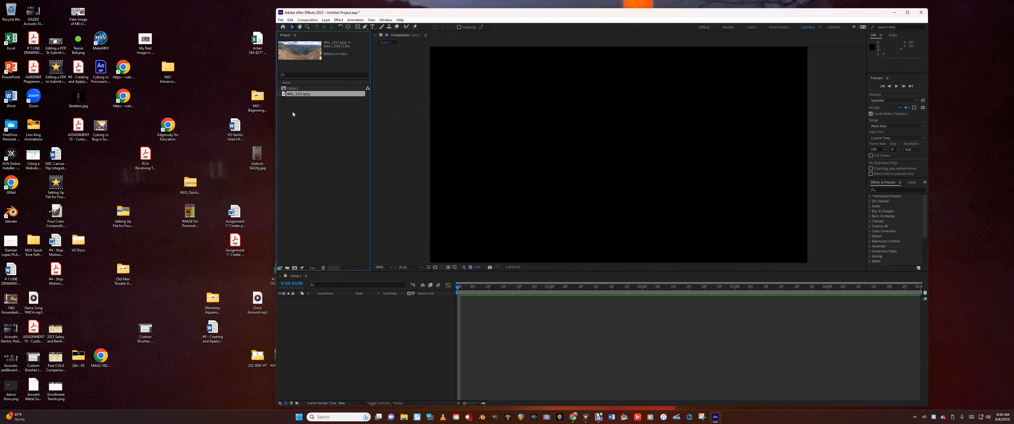
{"action": "left_click_drag", "start_coordinate": [309, 94], "coordinate": [346, 322]}
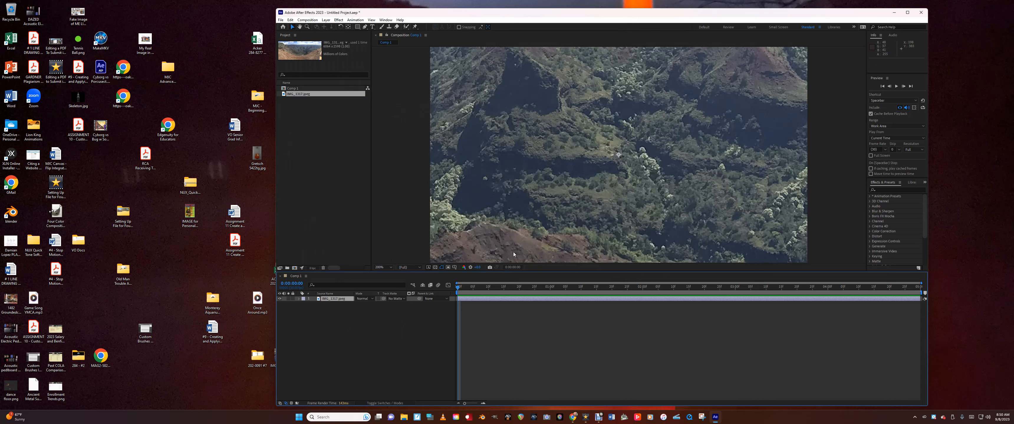
- Scale the IMG_1317.jpeg layer down proportionally until the canyon panorama's full height fits inside the composition view
{"action": "left_click", "coordinate": [298, 301]}
{"action": "left_click", "coordinate": [304, 306]}
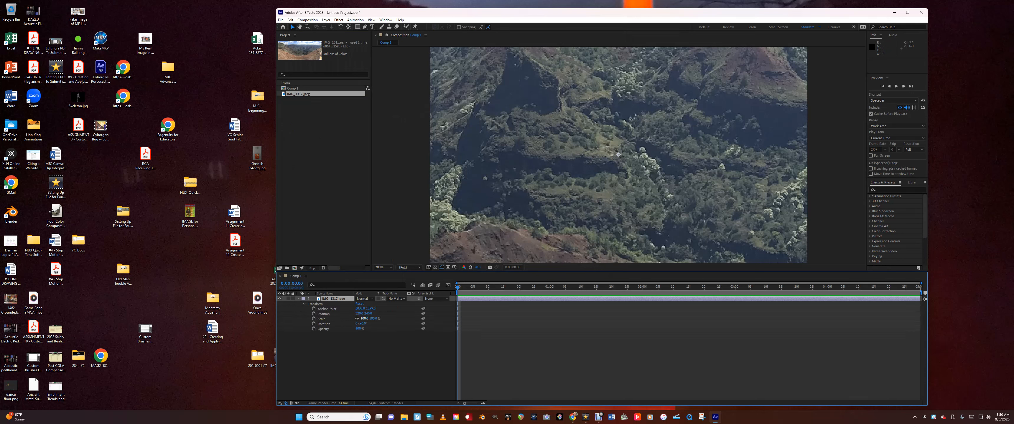
{"action": "left_click_drag", "start_coordinate": [364, 319], "coordinate": [340, 319]}
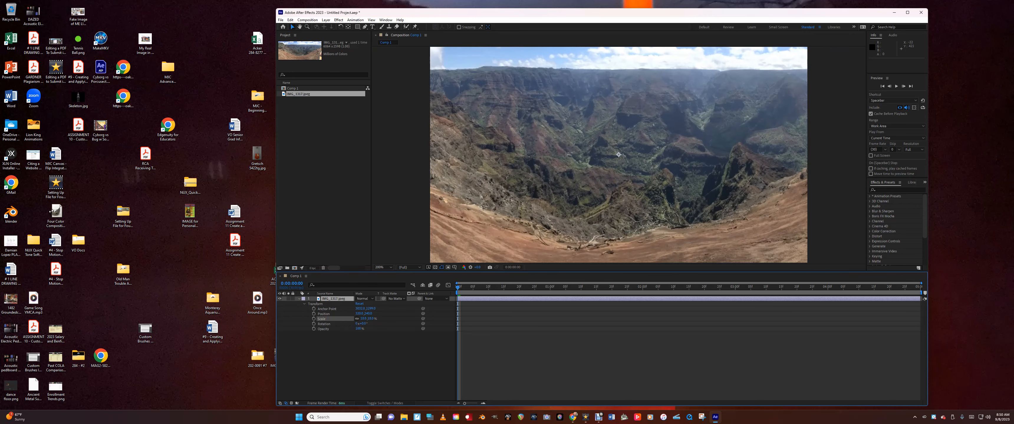
{"action": "left_click_drag", "start_coordinate": [340, 319], "coordinate": [339, 319]}
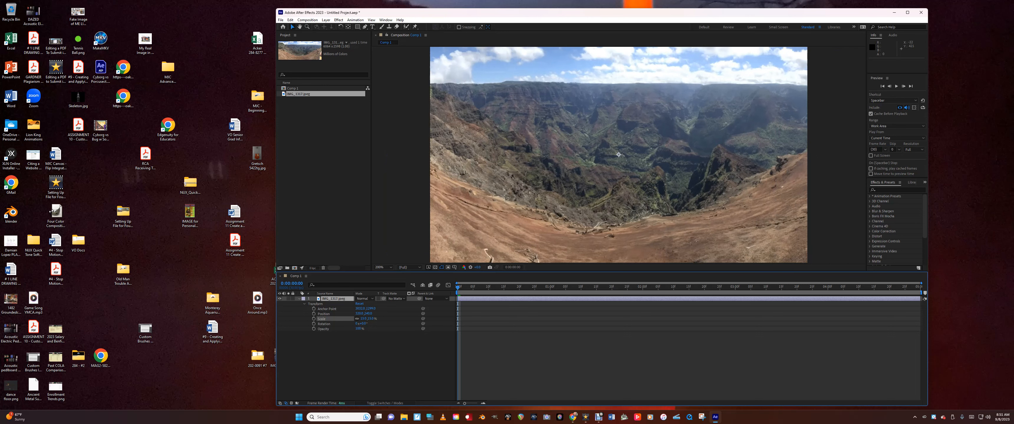
{"action": "left_click_drag", "start_coordinate": [339, 319], "coordinate": [339, 319]}
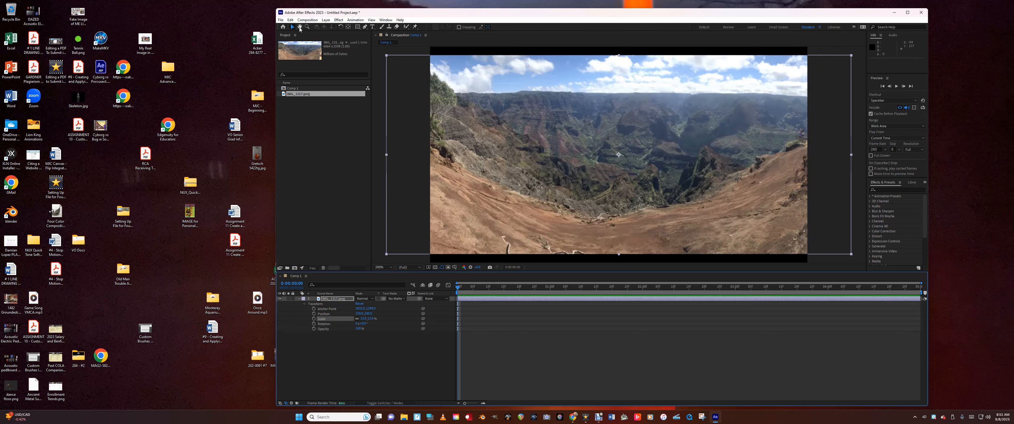
- Shift the canyon image so the tree at its side is in view, and stretch its upper corner to cover the frame's upper edge
{"action": "left_click_drag", "start_coordinate": [492, 145], "coordinate": [531, 146]}
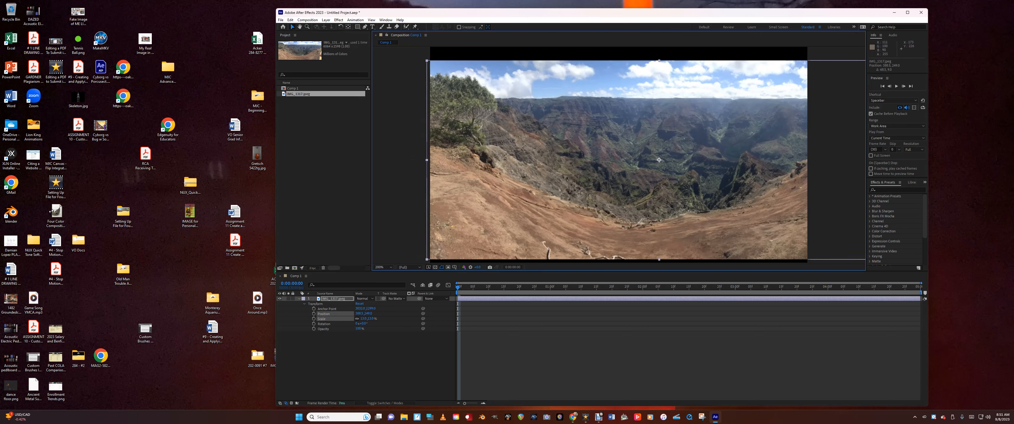
{"action": "left_click_drag", "start_coordinate": [531, 147], "coordinate": [531, 149]}
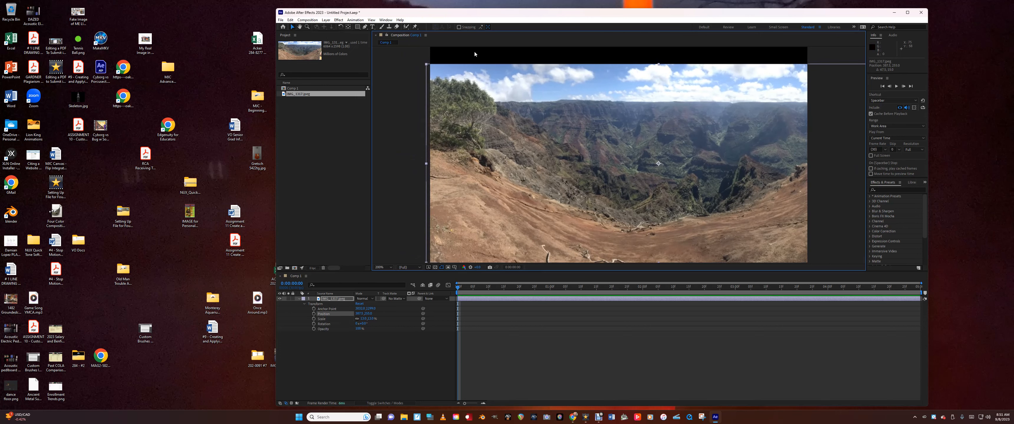
{"action": "left_click_drag", "start_coordinate": [427, 65], "coordinate": [412, 47]}
{"action": "double_click", "coordinate": [604, 145]}
{"action": "left_click", "coordinate": [403, 37]}
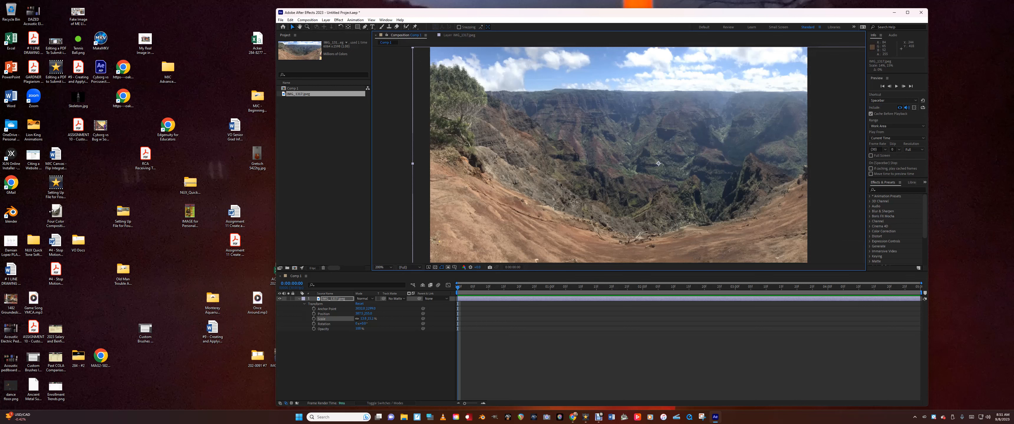
- Collapse the canyon layer's properties and duplicate the layer twice to get three stacked copies
{"action": "left_click", "coordinate": [298, 301]}
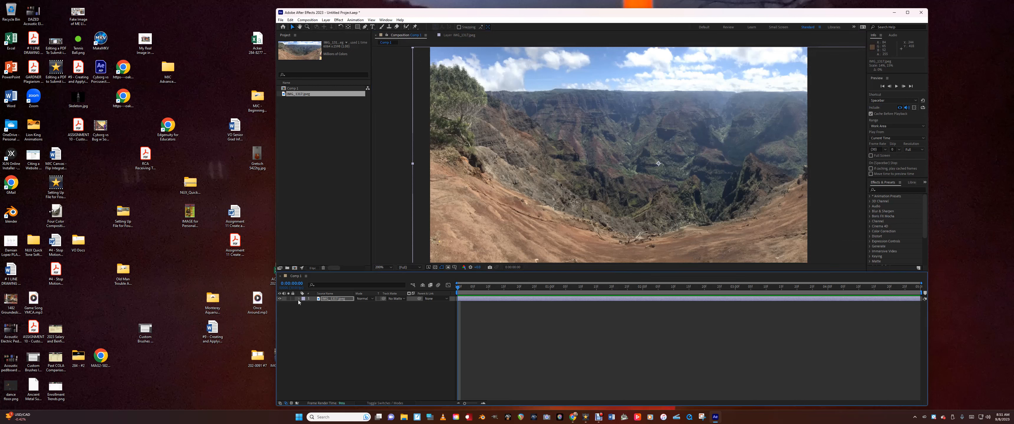
{"action": "left_click", "coordinate": [341, 299]}
{"action": "key", "text": "ctrl+d"}
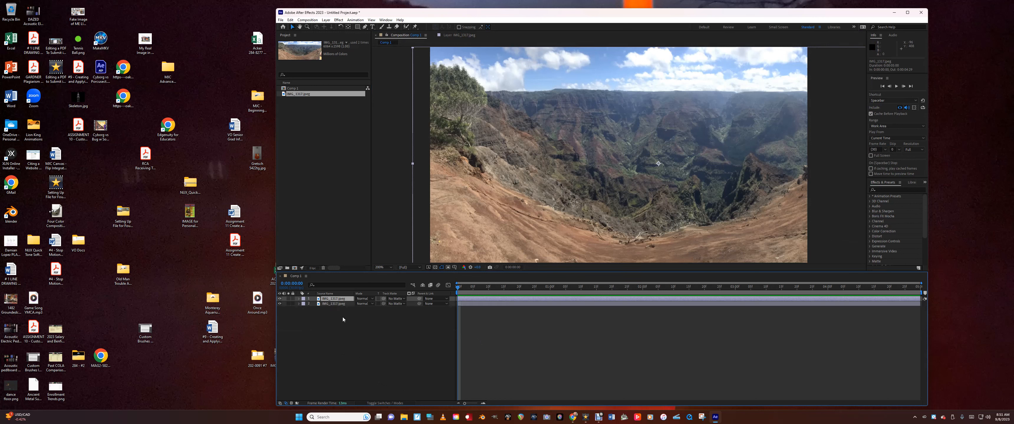
{"action": "left_click", "coordinate": [338, 304]}
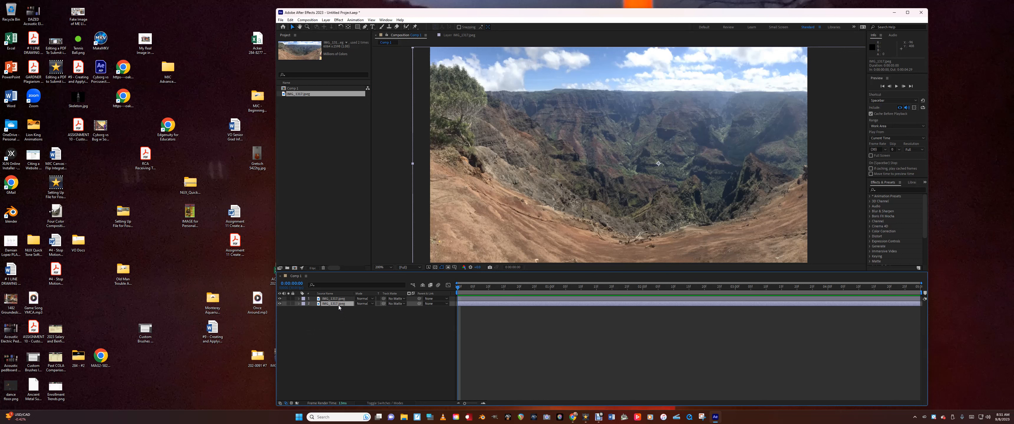
{"action": "key", "text": "ctrl+d"}
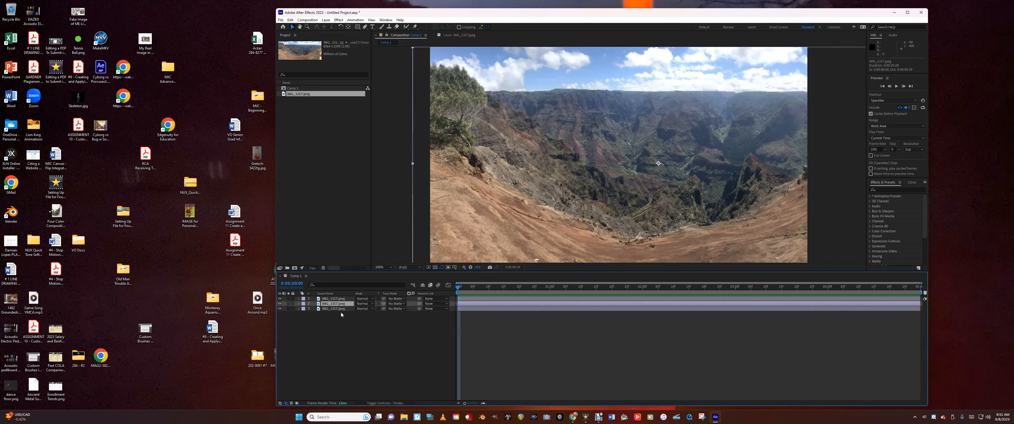
- Rename the uppermost IMG_1317.jpeg layer as Front
{"action": "left_click", "coordinate": [333, 299]}
{"action": "left_click", "coordinate": [333, 305]}
{"action": "left_click", "coordinate": [334, 310]}
{"action": "left_click", "coordinate": [334, 305]}
{"action": "left_click", "coordinate": [335, 300]}
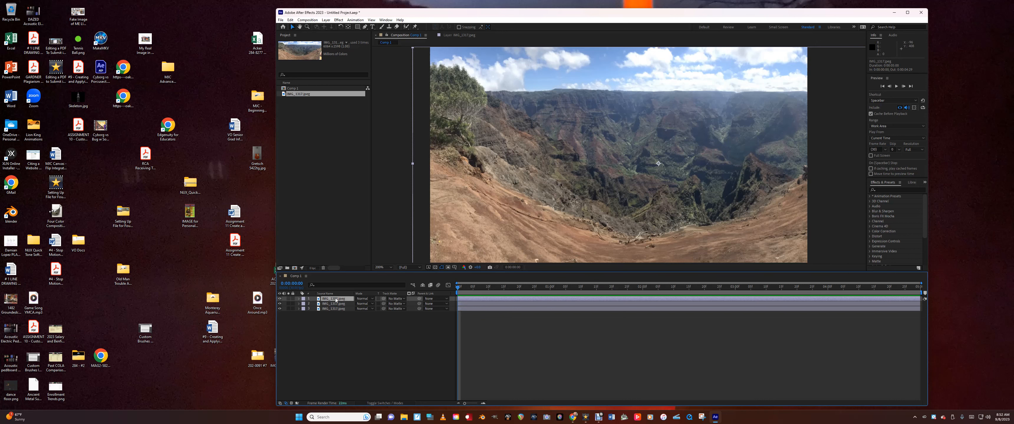
{"action": "right_click", "coordinate": [335, 300]}
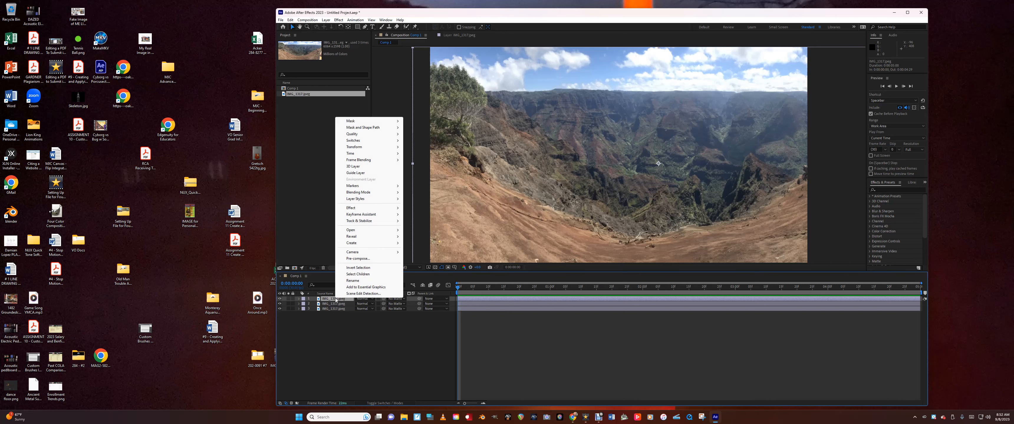
{"action": "left_click", "coordinate": [352, 280]}
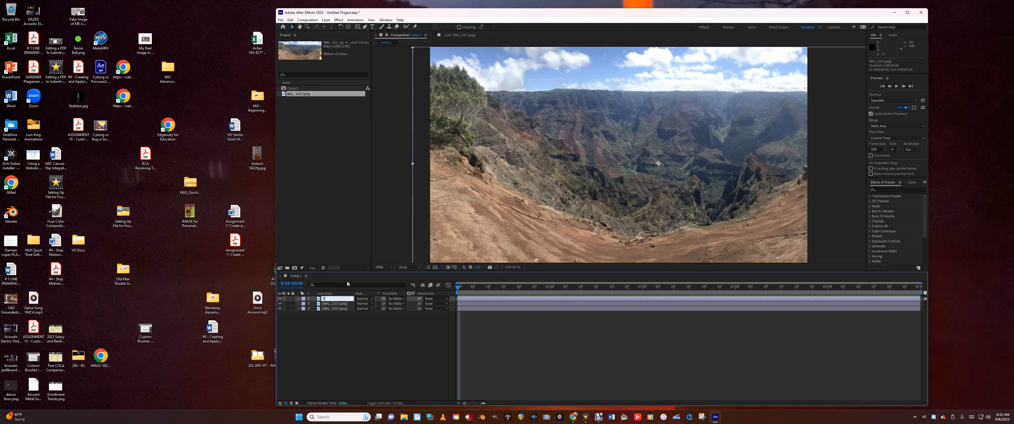
{"action": "key", "text": "Return"}
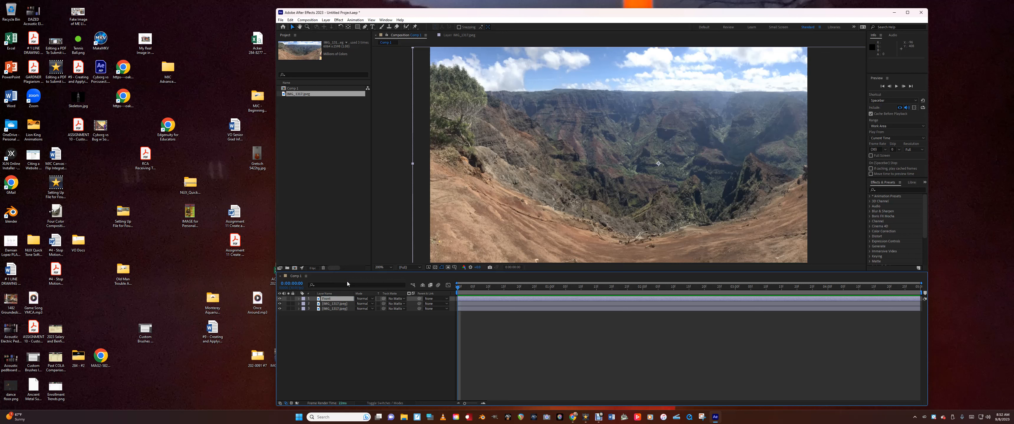
- Rename the second IMG_1317.jpeg layer in the stack as Middle
{"action": "left_click", "coordinate": [343, 304]}
{"action": "right_click", "coordinate": [343, 306]}
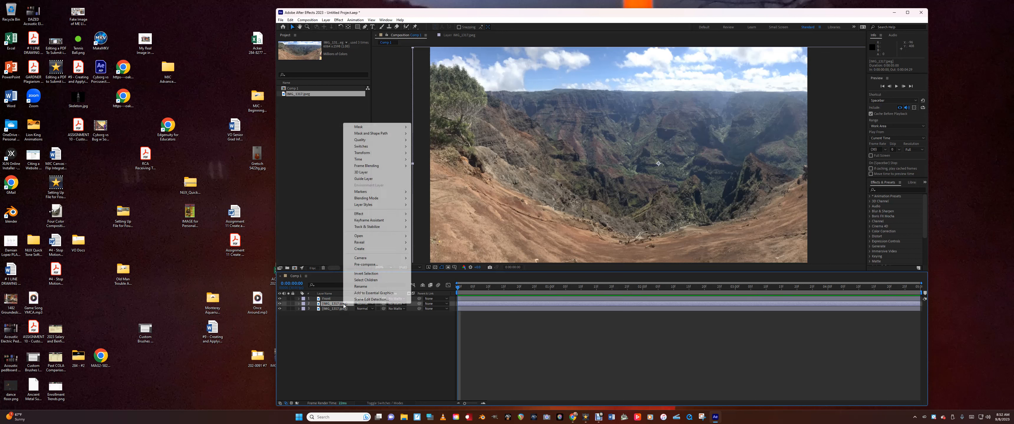
{"action": "left_click", "coordinate": [361, 286]}
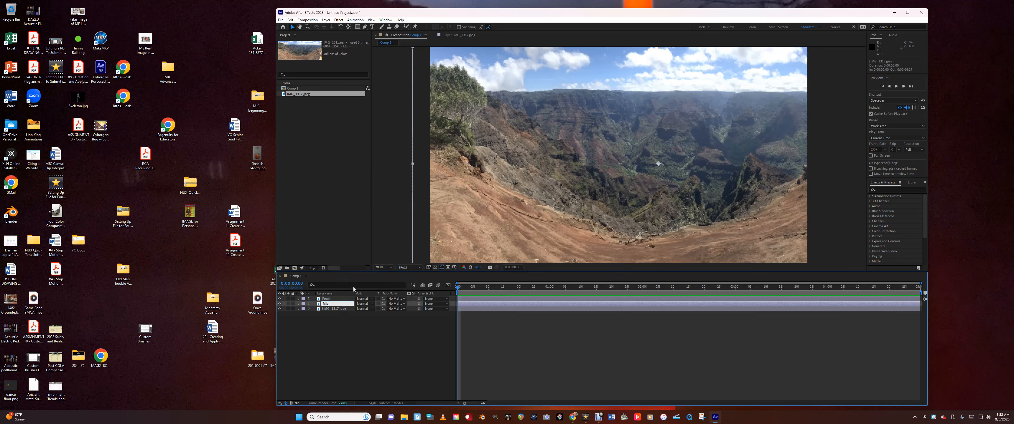
{"action": "left_click", "coordinate": [352, 334]}
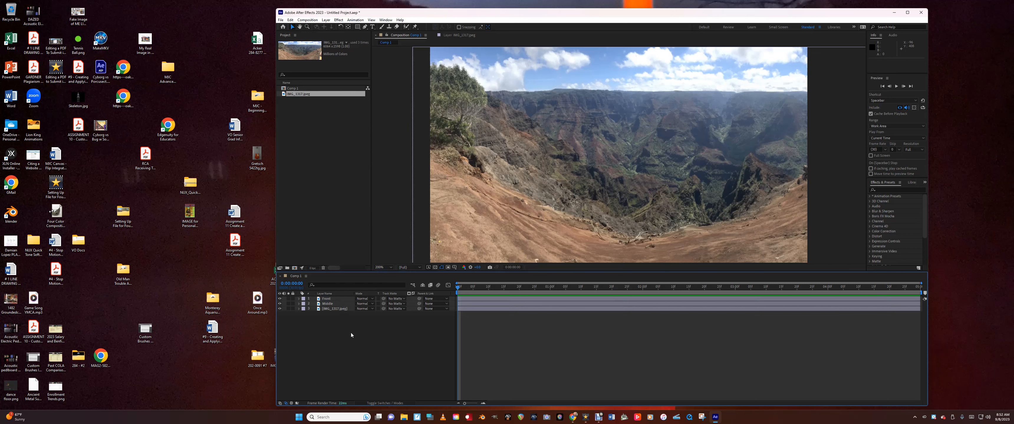
- Rename the lowest IMG_1317.jpeg layer in the stack as Back
{"action": "left_click", "coordinate": [337, 309]}
{"action": "right_click", "coordinate": [337, 309]}
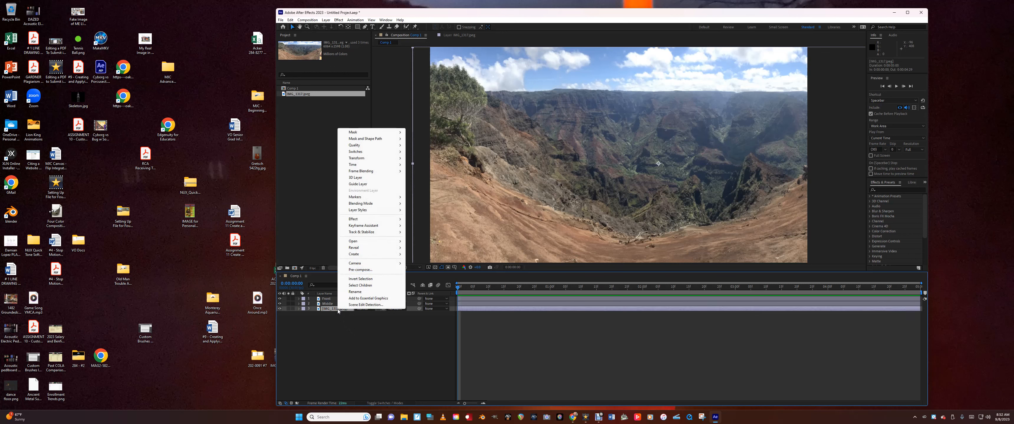
{"action": "left_click", "coordinate": [355, 292]}
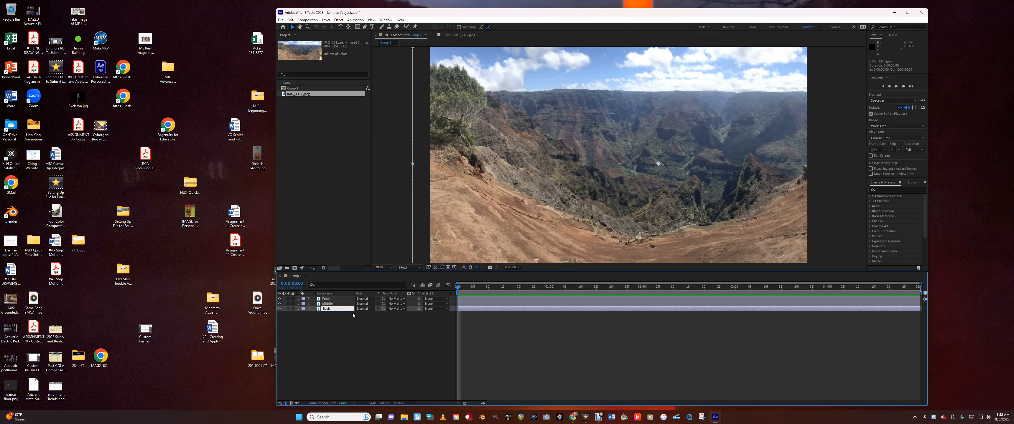
{"action": "left_click", "coordinate": [358, 354]}
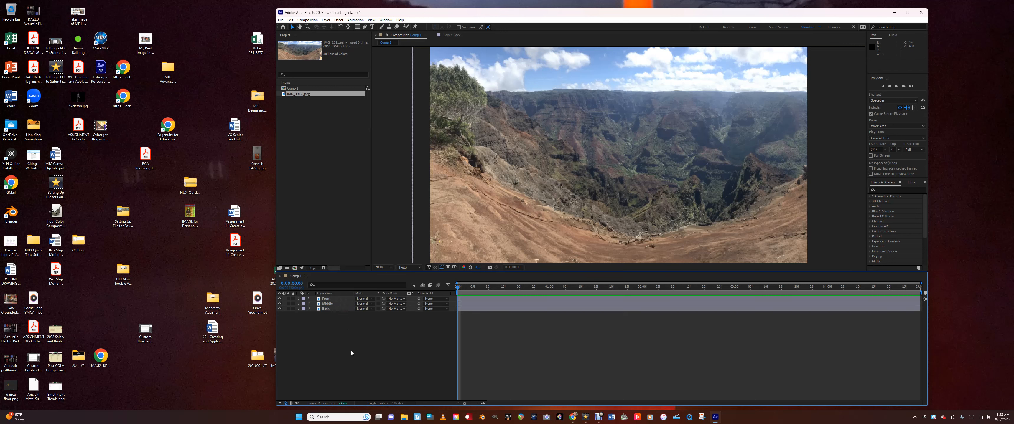
- Start a Pen tool mask on the Front layer from the photo's lower-left corner, running up just outside its left edge
{"action": "left_click", "coordinate": [336, 300]}
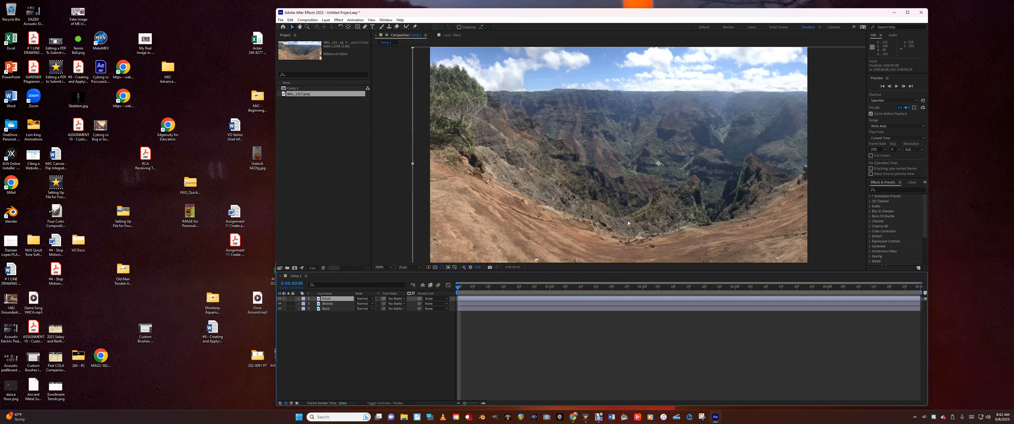
{"action": "left_click", "coordinate": [789, 268]}
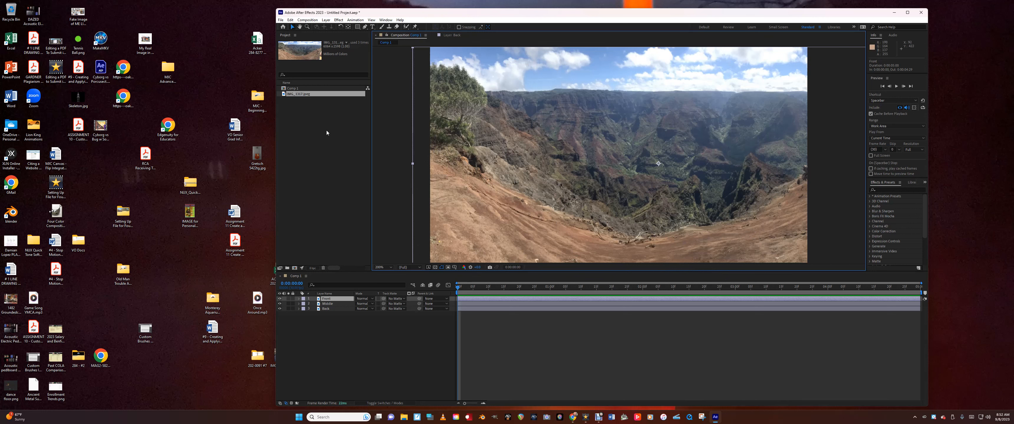
{"action": "left_click", "coordinate": [365, 26]}
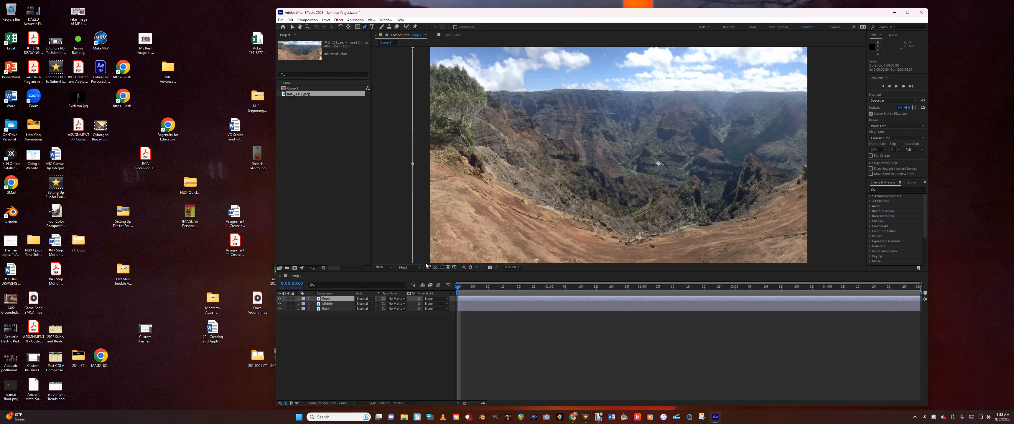
{"action": "left_click", "coordinate": [307, 26]}
{"action": "left_click", "coordinate": [508, 200]}
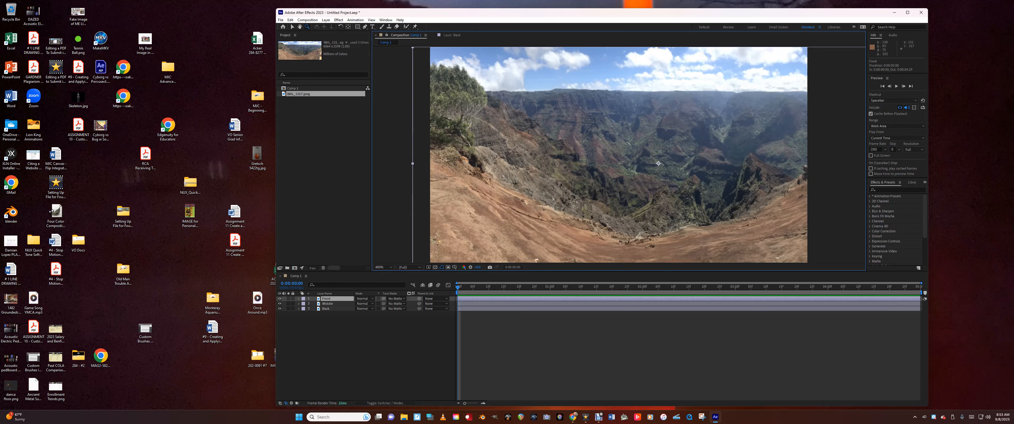
{"action": "left_click", "coordinate": [515, 200], "text": "alt"}
{"action": "key", "text": "h"}
{"action": "left_click_drag", "start_coordinate": [664, 141], "coordinate": [532, 171]}
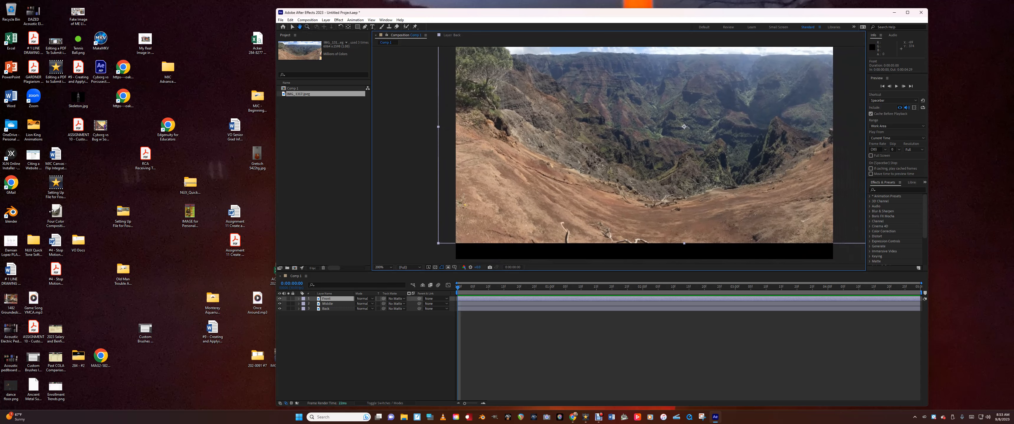
{"action": "left_click", "coordinate": [365, 26]}
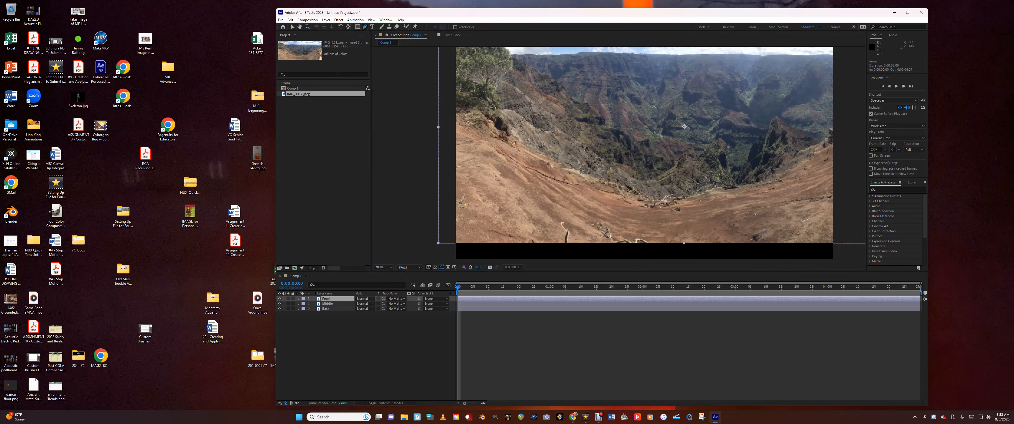
{"action": "left_click", "coordinate": [450, 244]}
{"action": "left_click", "coordinate": [458, 247]}
{"action": "left_click", "coordinate": [449, 111]}
{"action": "left_click", "coordinate": [449, 49]}
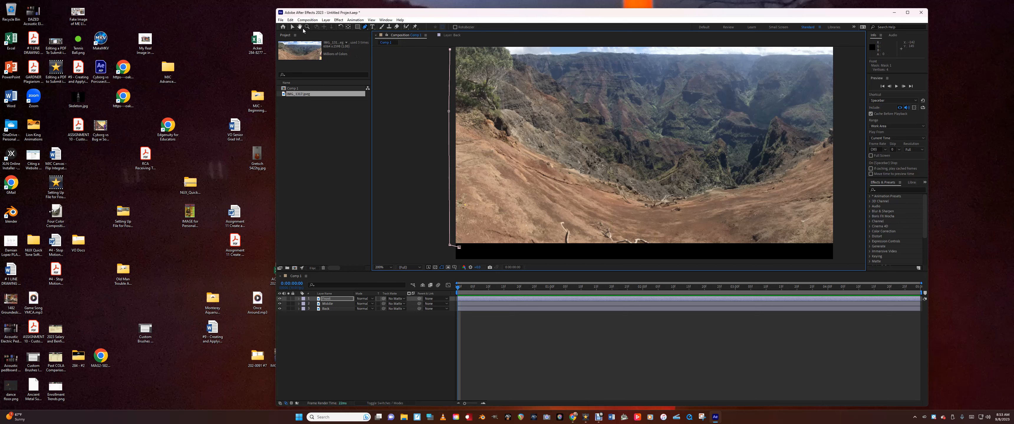
- Extend the Front mask to the photo's left edge above the tree and trace along the treetop, undoing the last misplaced point
{"action": "left_click", "coordinate": [300, 28]}
{"action": "left_click_drag", "start_coordinate": [580, 128], "coordinate": [576, 165]}
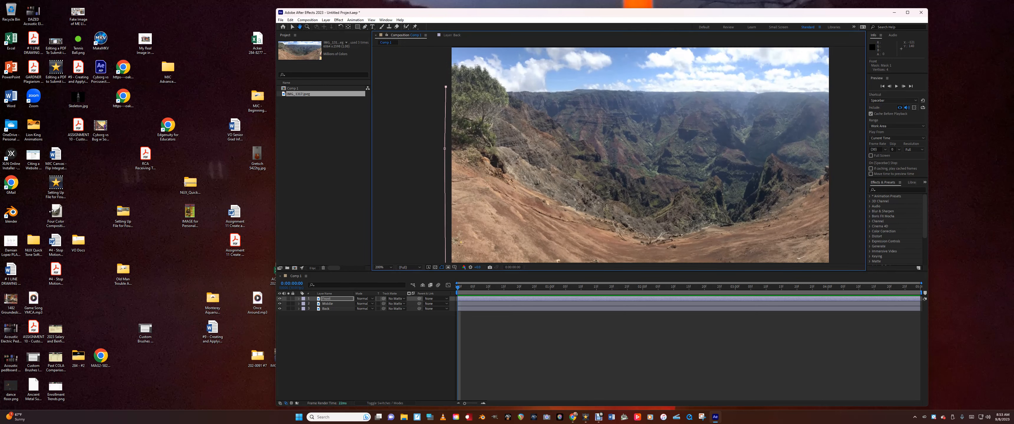
{"action": "left_click", "coordinate": [365, 27]}
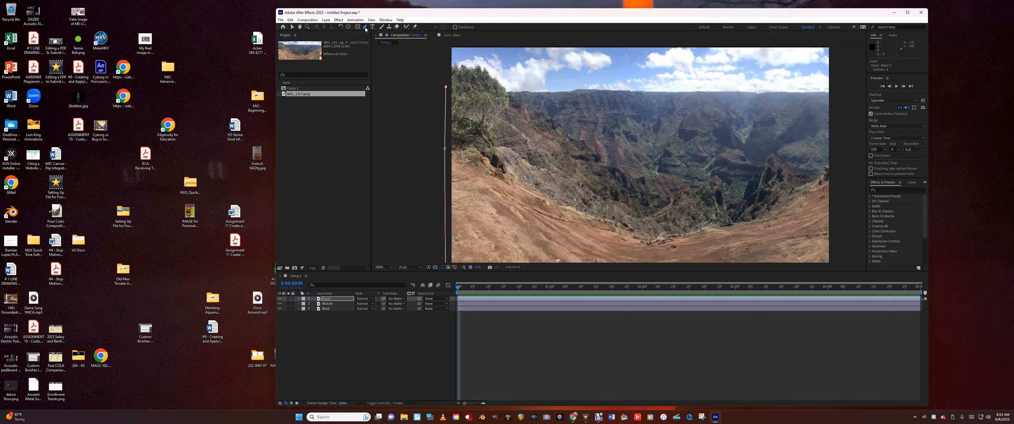
{"action": "left_click", "coordinate": [445, 65]}
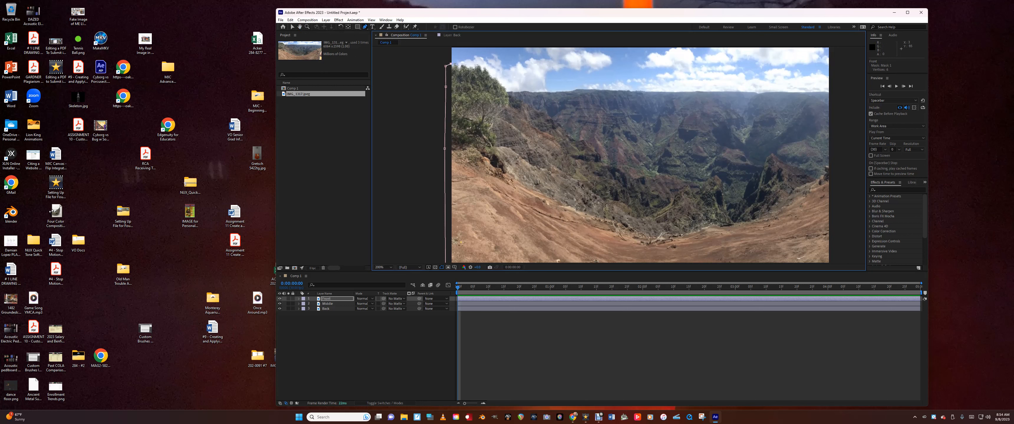
{"action": "left_click", "coordinate": [450, 63]}
{"action": "left_click", "coordinate": [451, 68]}
{"action": "left_click", "coordinate": [458, 70]}
{"action": "left_click", "coordinate": [457, 69]}
{"action": "left_click", "coordinate": [457, 70]}
{"action": "left_click", "coordinate": [474, 64]}
{"action": "left_click", "coordinate": [482, 68]}
{"action": "left_click", "coordinate": [482, 67]}
{"action": "left_click", "coordinate": [488, 68]}
{"action": "left_click", "coordinate": [493, 75]}
{"action": "left_click", "coordinate": [497, 76]}
{"action": "left_click", "coordinate": [499, 78]}
{"action": "left_click", "coordinate": [503, 84]}
{"action": "left_click", "coordinate": [507, 87]}
{"action": "left_click", "coordinate": [508, 91]}
{"action": "key", "text": "ctrl+z"}
- Continue the Front mask down the canyon-facing side of the tree to the ground below it
{"action": "left_click", "coordinate": [508, 109]}
{"action": "left_click", "coordinate": [506, 110]}
{"action": "left_click", "coordinate": [494, 122]}
{"action": "left_click", "coordinate": [491, 128]}
{"action": "left_click", "coordinate": [495, 131]}
{"action": "left_click", "coordinate": [497, 136]}
{"action": "left_click", "coordinate": [498, 141]}
{"action": "left_click", "coordinate": [497, 145]}
{"action": "left_click", "coordinate": [499, 151]}
{"action": "left_click", "coordinate": [500, 154]}
- Trace the Front mask along the edge of the red dirt slope from the tree down to the rim's lowest point
{"action": "left_click", "coordinate": [506, 162]}
{"action": "left_click", "coordinate": [511, 168]}
{"action": "left_click", "coordinate": [515, 174]}
{"action": "left_click", "coordinate": [518, 176]}
{"action": "left_click", "coordinate": [521, 177]}
{"action": "left_click", "coordinate": [532, 182]}
{"action": "left_click", "coordinate": [545, 194]}
{"action": "left_click", "coordinate": [551, 197]}
{"action": "left_click", "coordinate": [569, 205]}
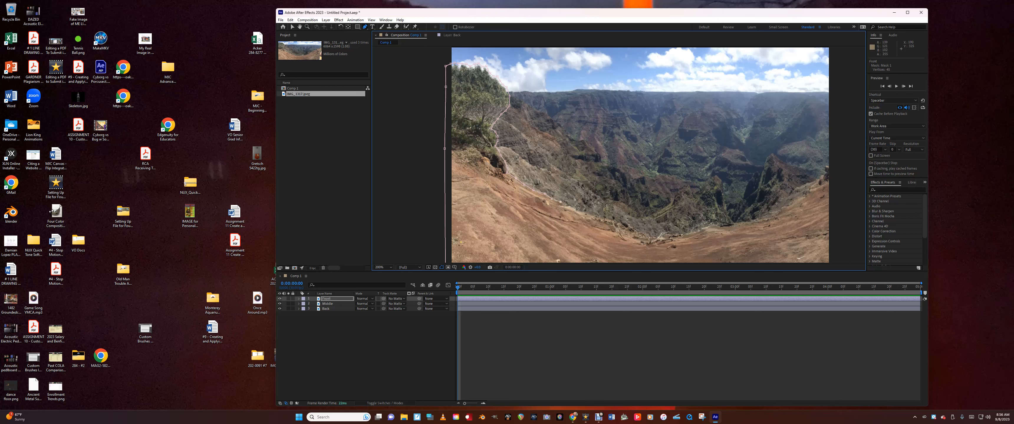
{"action": "left_click", "coordinate": [564, 205]}
{"action": "left_click", "coordinate": [570, 203]}
{"action": "left_click", "coordinate": [573, 205]}
{"action": "left_click", "coordinate": [579, 209]}
{"action": "left_click", "coordinate": [592, 214]}
{"action": "left_click", "coordinate": [610, 220]}
{"action": "left_click", "coordinate": [612, 220]}
{"action": "left_click", "coordinate": [623, 224]}
{"action": "left_click", "coordinate": [628, 225]}
{"action": "left_click", "coordinate": [635, 231]}
{"action": "left_click", "coordinate": [642, 233]}
{"action": "left_click", "coordinate": [649, 236]}
- Trace the Front mask along the rising dirt rim from its lowest point up to the photo's right edge
{"action": "left_click", "coordinate": [660, 234]}
{"action": "left_click", "coordinate": [681, 234]}
{"action": "left_click", "coordinate": [693, 231]}
{"action": "left_click", "coordinate": [699, 229]}
{"action": "left_click", "coordinate": [707, 226]}
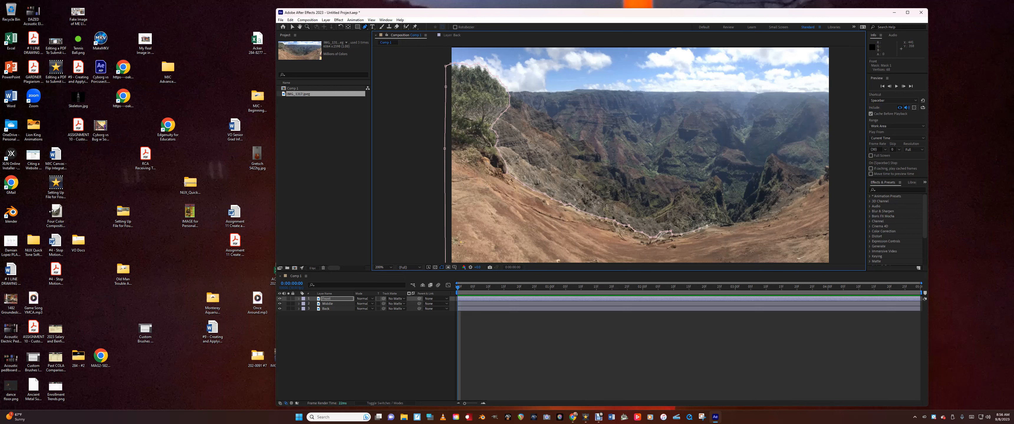
{"action": "left_click", "coordinate": [714, 223]}
{"action": "left_click", "coordinate": [719, 224]}
{"action": "left_click", "coordinate": [730, 225]}
{"action": "left_click", "coordinate": [759, 218]}
{"action": "left_click", "coordinate": [760, 216]}
{"action": "left_click", "coordinate": [771, 206]}
{"action": "left_click", "coordinate": [786, 196]}
{"action": "left_click", "coordinate": [790, 189]}
{"action": "left_click", "coordinate": [795, 187]}
{"action": "left_click", "coordinate": [819, 176]}
{"action": "left_click", "coordinate": [824, 173]}
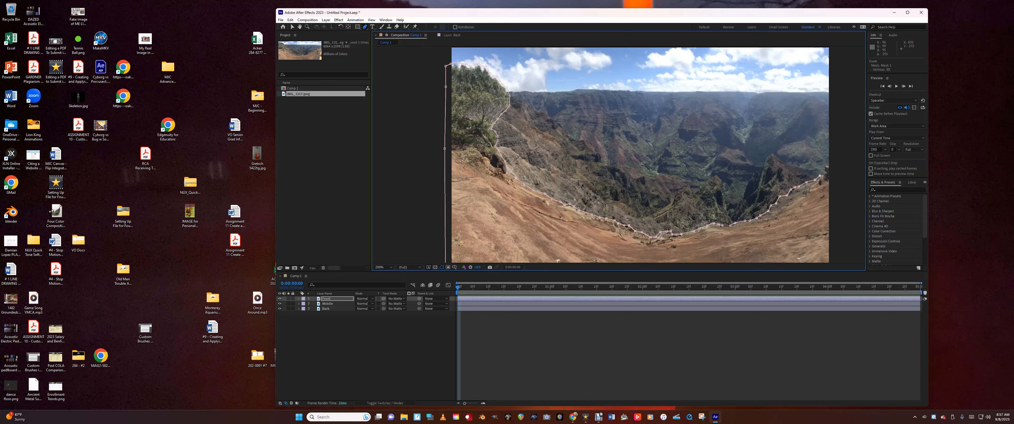
{"action": "left_click", "coordinate": [824, 171]}
{"action": "left_click", "coordinate": [823, 167]}
- Run the Front mask down outside the right edge and close it along the photo's bottom edge at the starting point
{"action": "left_click", "coordinate": [831, 260]}
{"action": "left_click", "coordinate": [299, 27]}
{"action": "left_click_drag", "start_coordinate": [532, 140], "coordinate": [528, 73]}
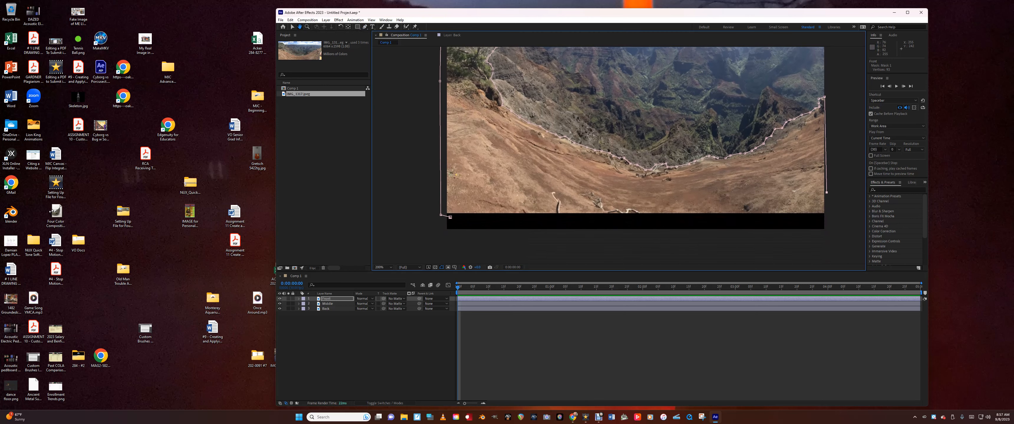
{"action": "key", "text": "g"}
{"action": "left_click", "coordinate": [826, 216]}
{"action": "left_click", "coordinate": [450, 217]}
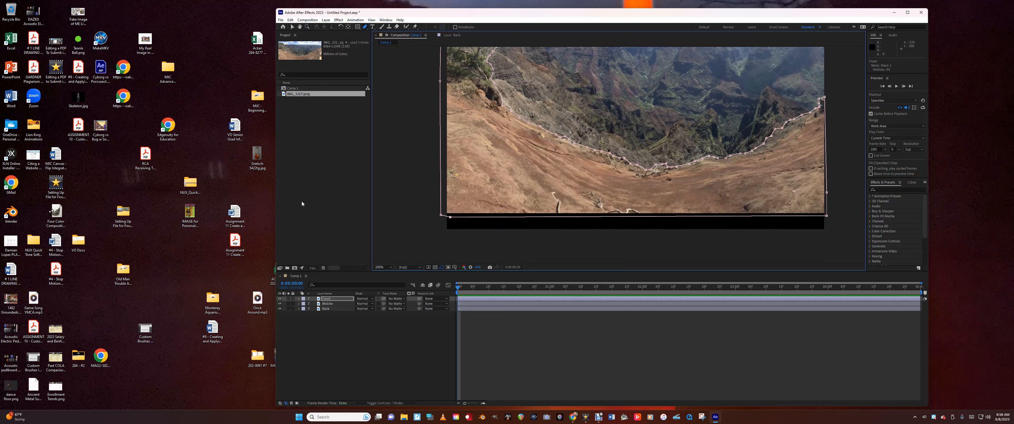
- Hide the Middle and Back layers so only the masked Front layer is displayed
{"action": "left_click", "coordinate": [301, 27]}
{"action": "left_click_drag", "start_coordinate": [647, 51], "coordinate": [652, 105]}
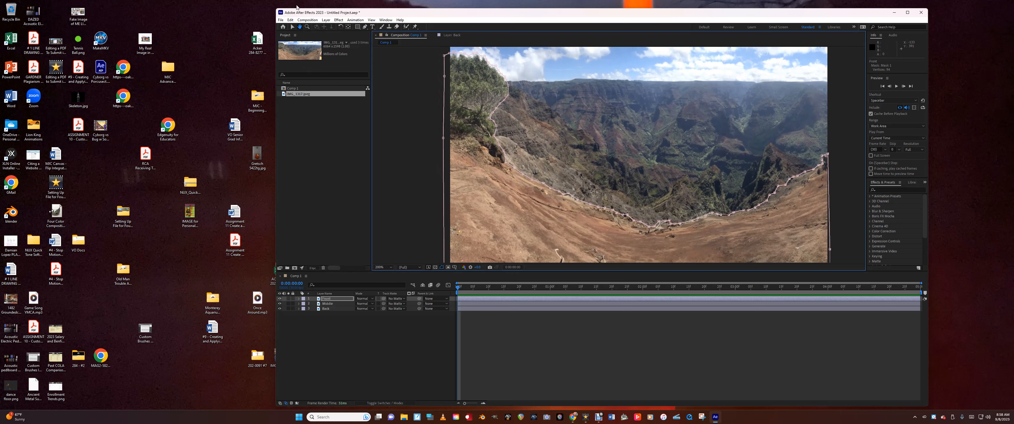
{"action": "left_click", "coordinate": [291, 27]}
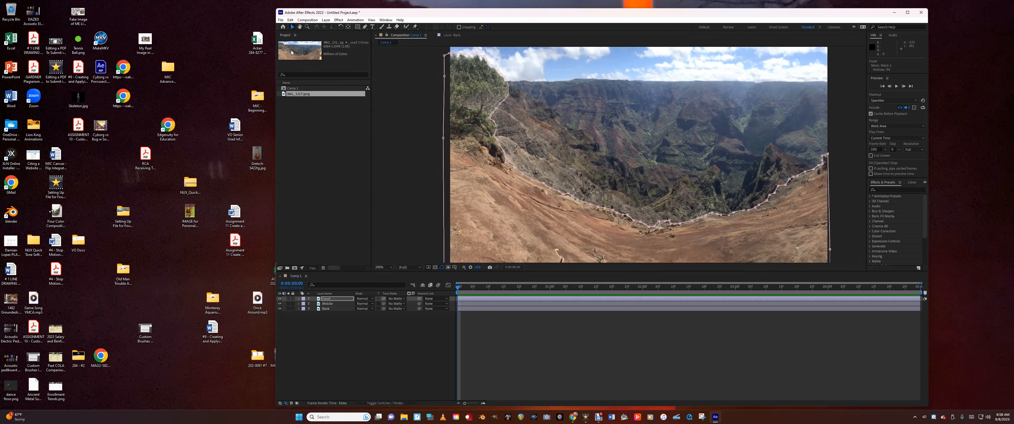
{"action": "left_click", "coordinate": [279, 304]}
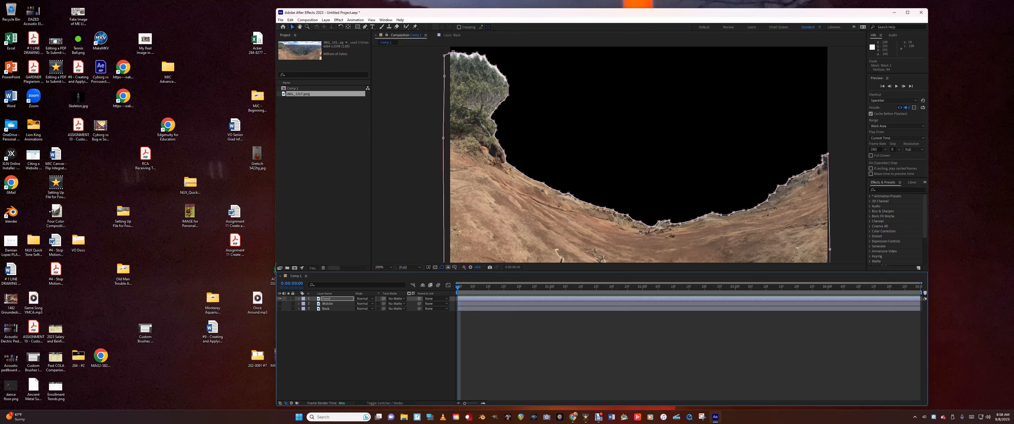
- Adjust the Front mask's points around the treetop to trim the sky fringe from the foliage
{"action": "left_click_drag", "start_coordinate": [496, 66], "coordinate": [477, 53]}
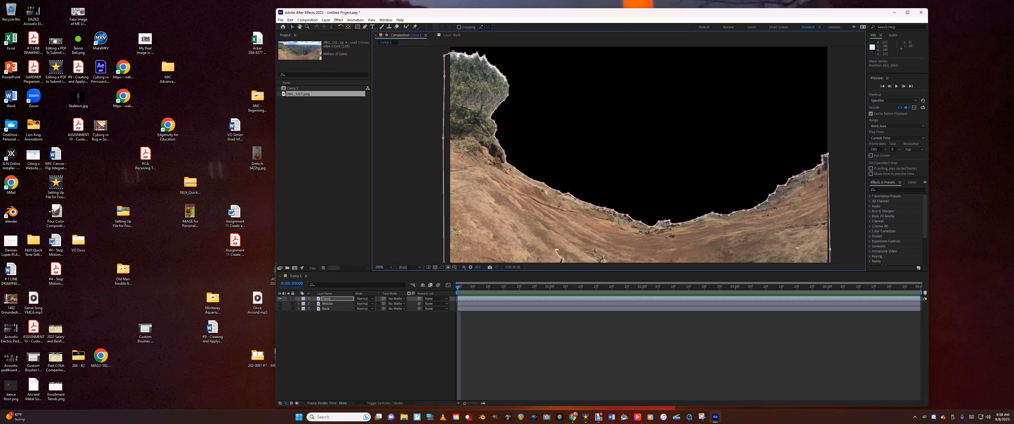
{"action": "mouse_move", "coordinate": [454, 52]}
{"action": "left_mouse_down"}
{"action": "mouse_move", "coordinate": [466, 55]}
{"action": "mouse_move", "coordinate": [448, 54]}
{"action": "left_mouse_up"}
{"action": "left_click_drag", "start_coordinate": [501, 74], "coordinate": [502, 74]}
{"action": "left_click_drag", "start_coordinate": [460, 53], "coordinate": [460, 54]}
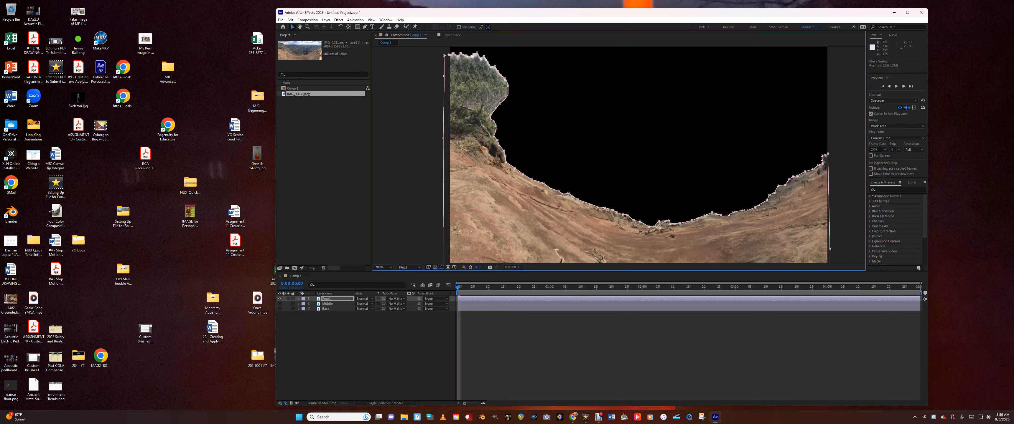
{"action": "left_click", "coordinate": [466, 54]}
{"action": "left_click_drag", "start_coordinate": [471, 55], "coordinate": [494, 67]}
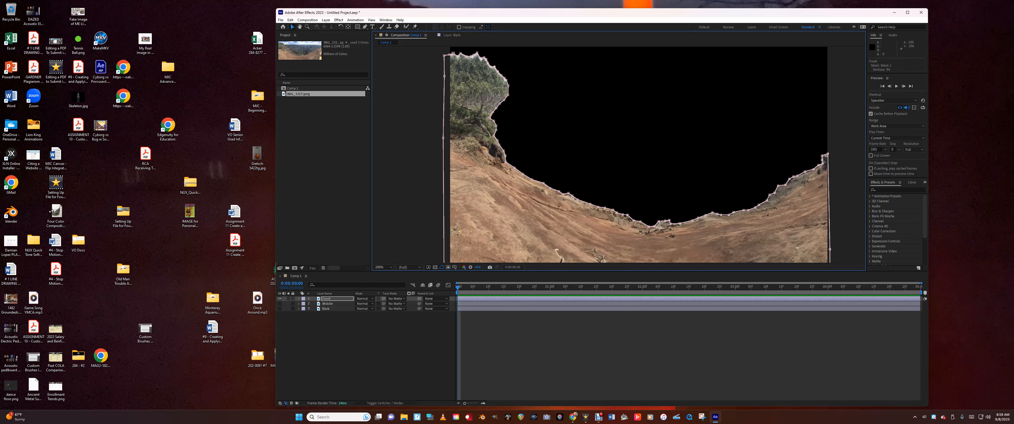
- Hide the Front layer, show the Middle layer, and copy the Front layer's mask onto Middle
{"action": "left_click", "coordinate": [280, 304]}
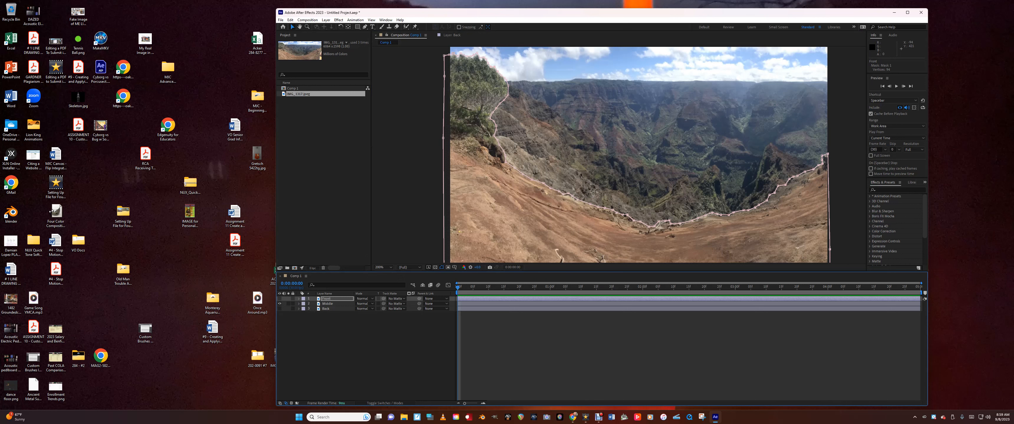
{"action": "left_click", "coordinate": [299, 299]}
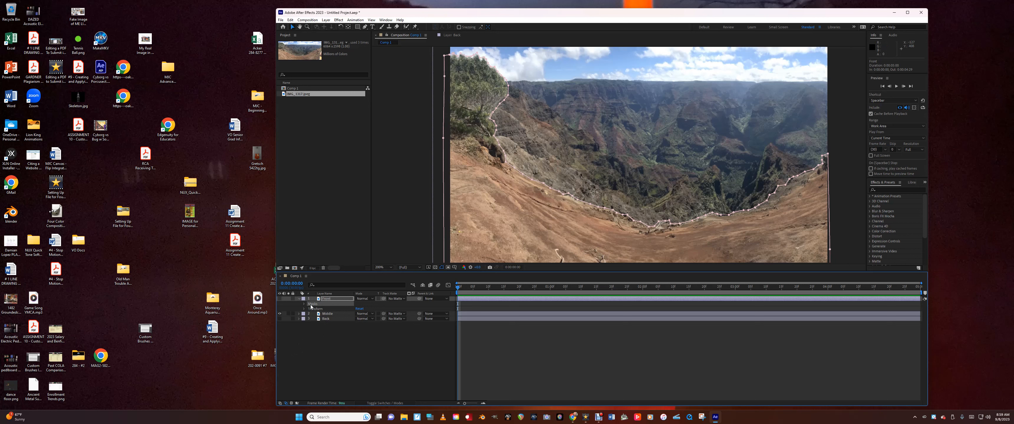
{"action": "left_click", "coordinate": [323, 315]}
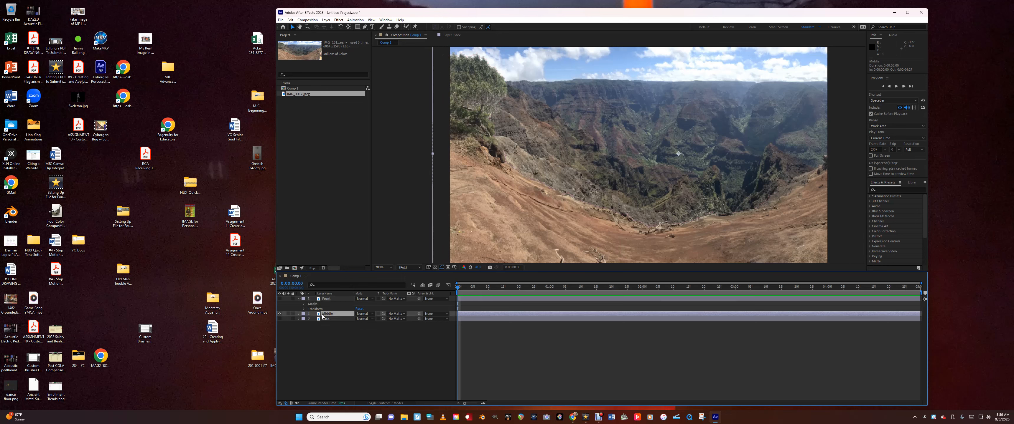
{"action": "key", "text": "ctrl+v"}
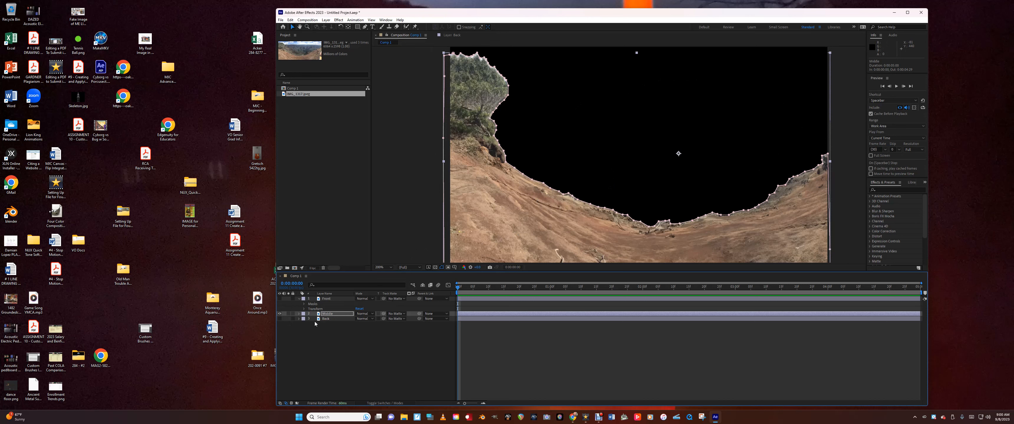
- Show the Back layer and select the Middle layer with its pasted mask
{"action": "left_click", "coordinate": [277, 320]}
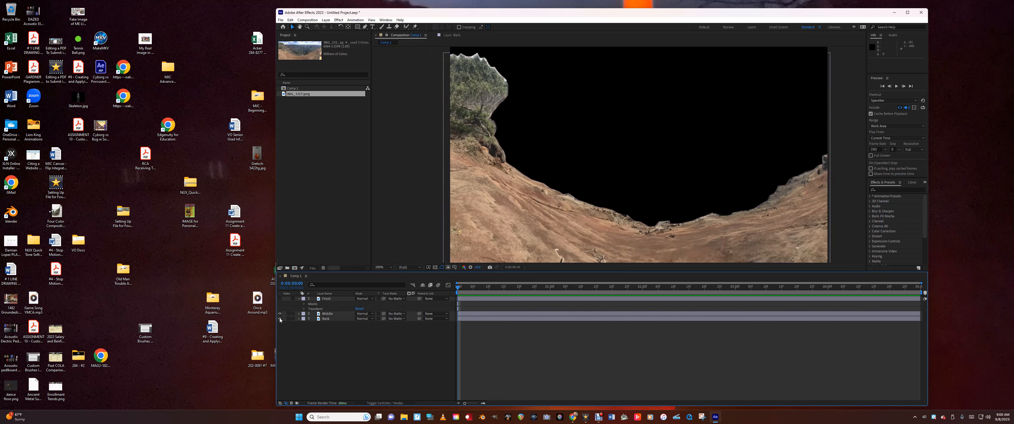
{"action": "left_click", "coordinate": [279, 318]}
{"action": "left_click", "coordinate": [327, 314]}
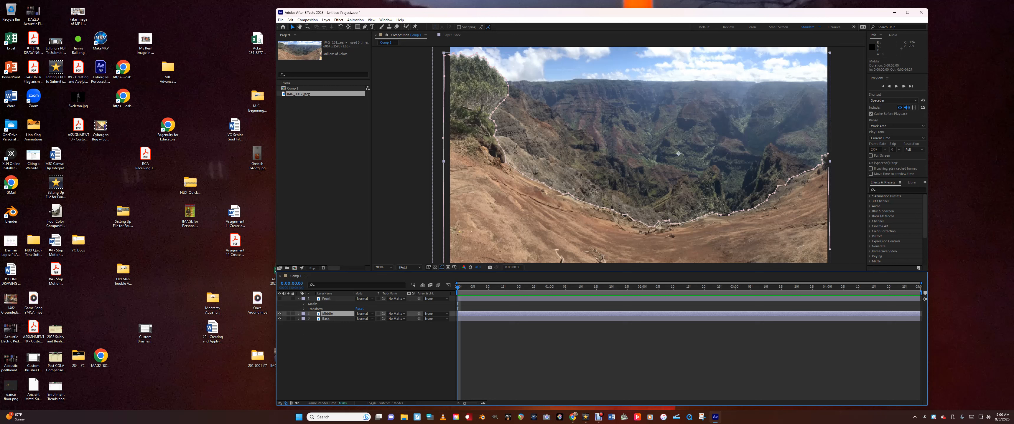
- Move the pasted Middle mask's lower-right corner up to the horizon at the photo's right edge, removing the surplus edge point
{"action": "key", "text": "z"}
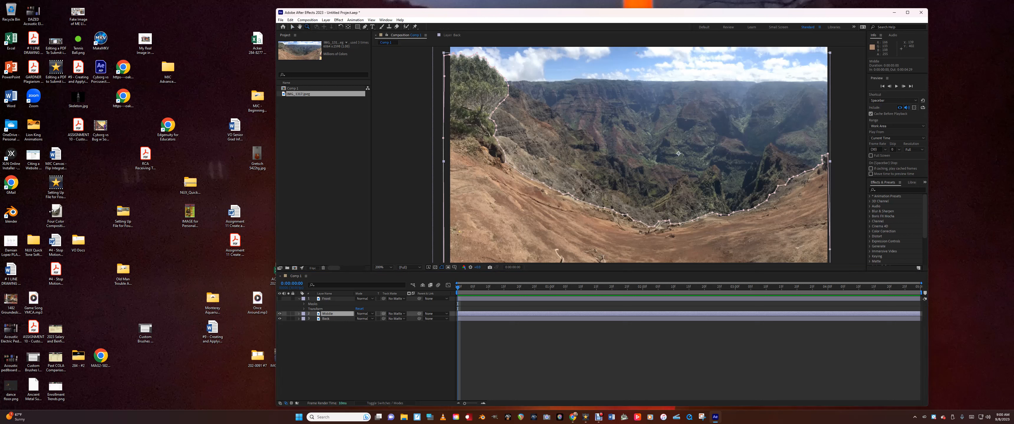
{"action": "left_click", "coordinate": [532, 241], "text": "alt"}
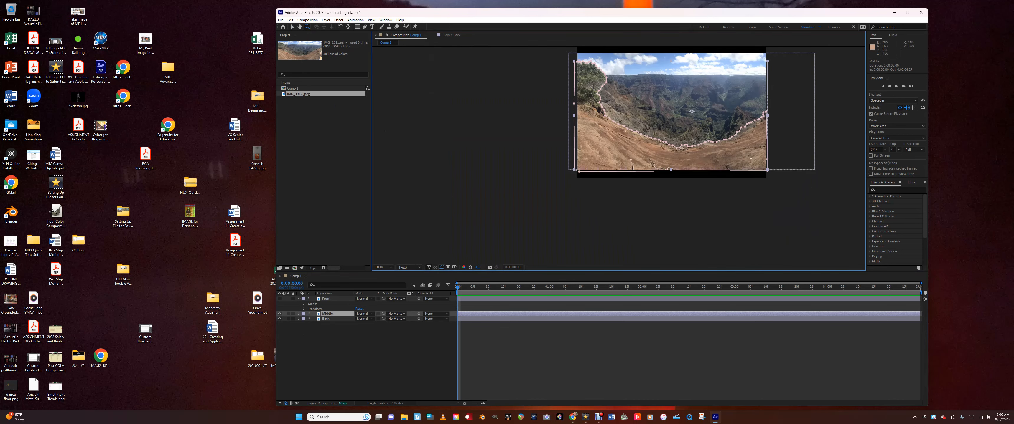
{"action": "left_click", "coordinate": [298, 314]}
{"action": "key", "text": "v"}
{"action": "left_click_drag", "start_coordinate": [768, 170], "coordinate": [753, 82]}
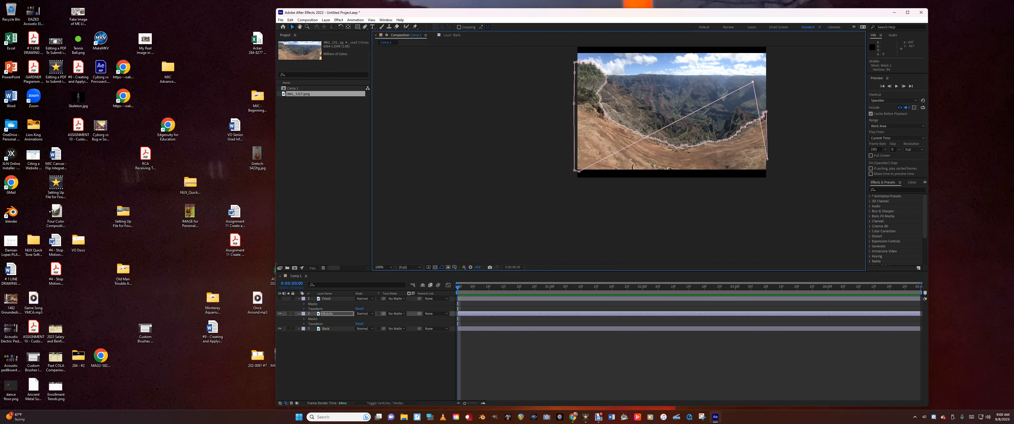
{"action": "left_click", "coordinate": [767, 160]}
{"action": "key", "text": "Delete"}
{"action": "left_click_drag", "start_coordinate": [753, 81], "coordinate": [768, 74]}
{"action": "key", "text": "Delete"}
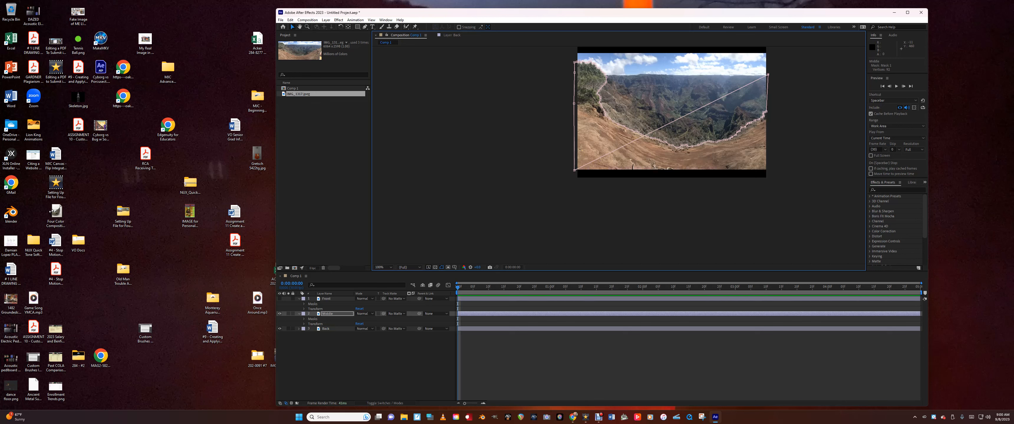
- Delete the Middle mask's treetop points and lower-left corner point so the mask encloses only the canyon
{"action": "left_click_drag", "start_coordinate": [575, 171], "coordinate": [552, 150]}
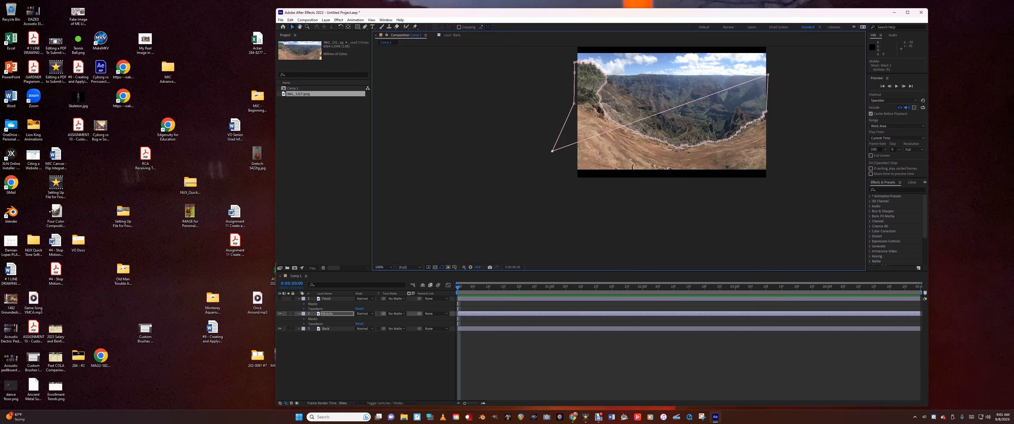
{"action": "left_click_drag", "start_coordinate": [566, 53], "coordinate": [608, 76]}
{"action": "key", "text": "Delete"}
{"action": "key", "text": "Delete"}
{"action": "left_click_drag", "start_coordinate": [542, 143], "coordinate": [557, 160]}
{"action": "key", "text": "Delete"}
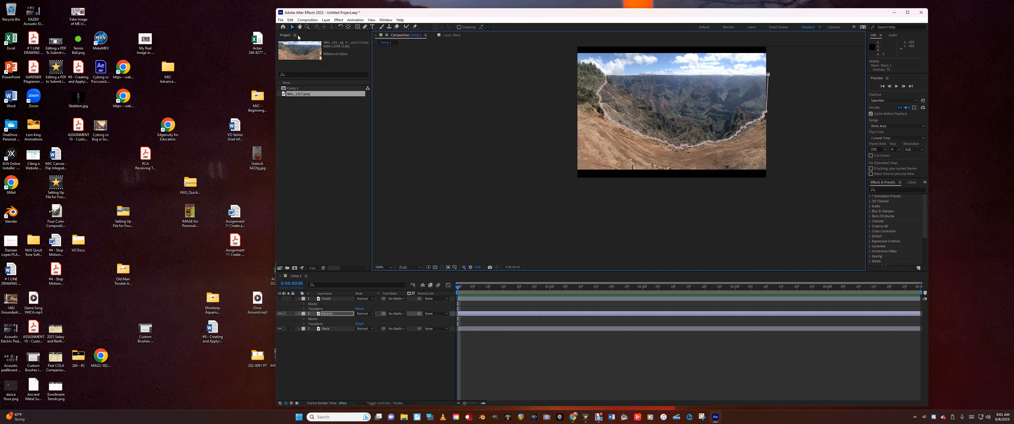
- Collapse the Front layer's properties and select the Middle layer
{"action": "left_click", "coordinate": [298, 300]}
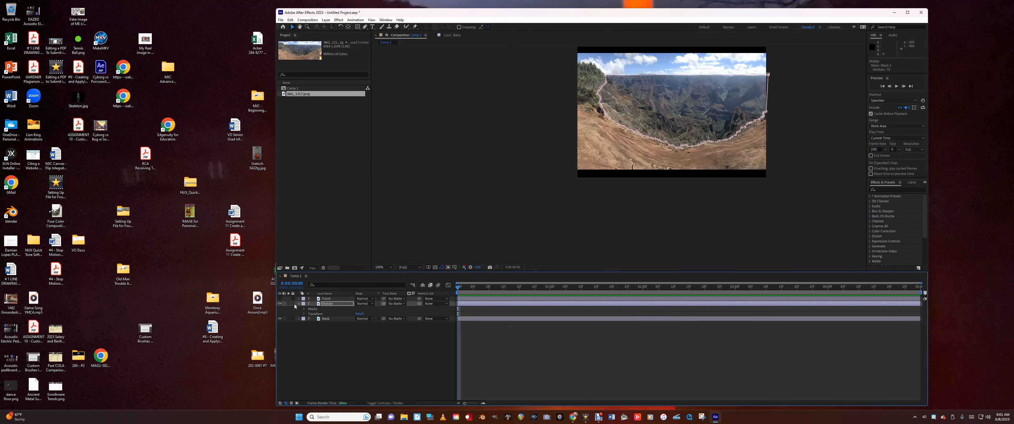
{"action": "left_click", "coordinate": [299, 300]}
{"action": "left_click", "coordinate": [311, 306]}
{"action": "left_click", "coordinate": [299, 299]}
{"action": "left_click", "coordinate": [328, 303]}
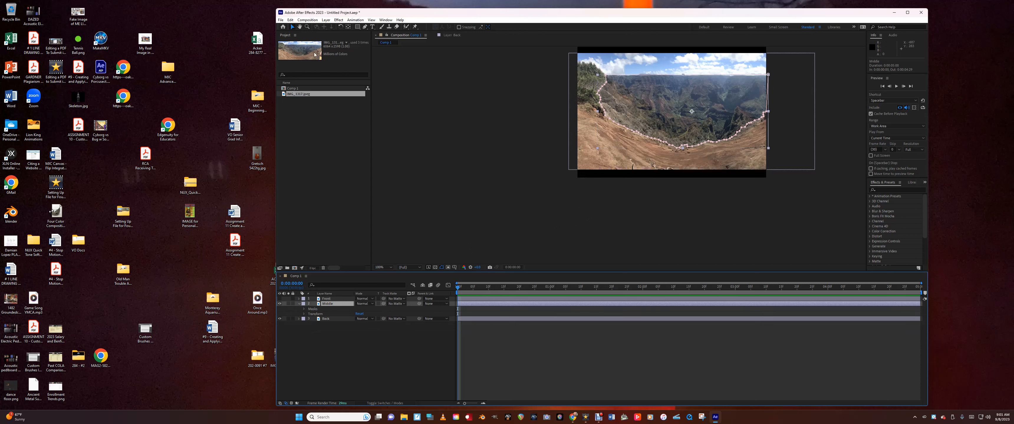
- Add points to the Middle mask's upper edge with the Pen tool, fitting them to the horizon just right of the tree
{"action": "left_click", "coordinate": [307, 26]}
{"action": "left_click", "coordinate": [634, 210]}
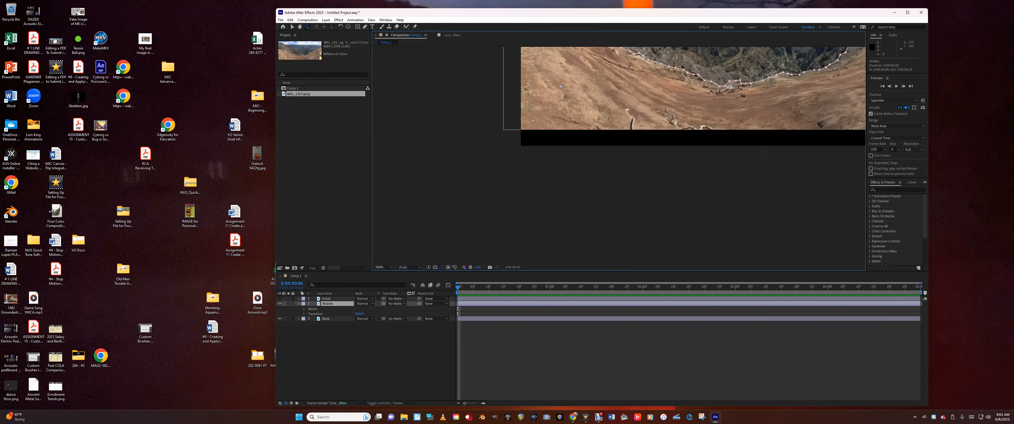
{"action": "left_click", "coordinate": [300, 27]}
{"action": "left_click_drag", "start_coordinate": [605, 113], "coordinate": [551, 314]}
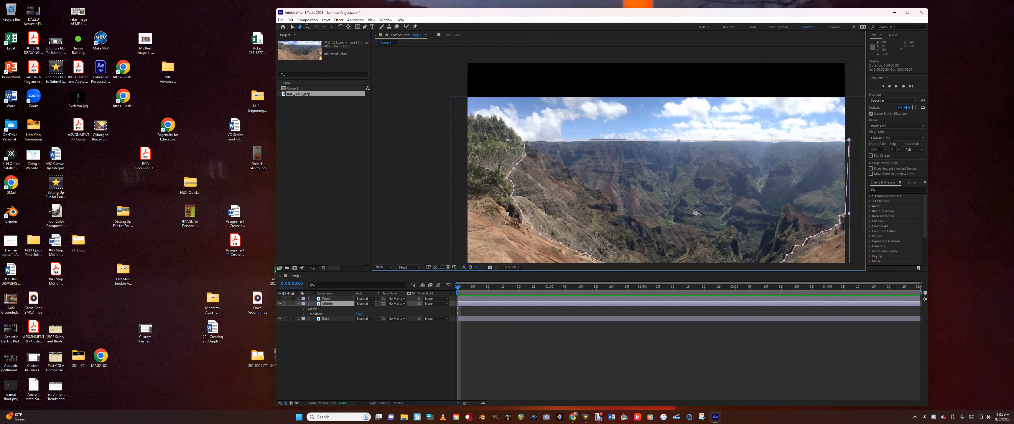
{"action": "left_click", "coordinate": [365, 27]}
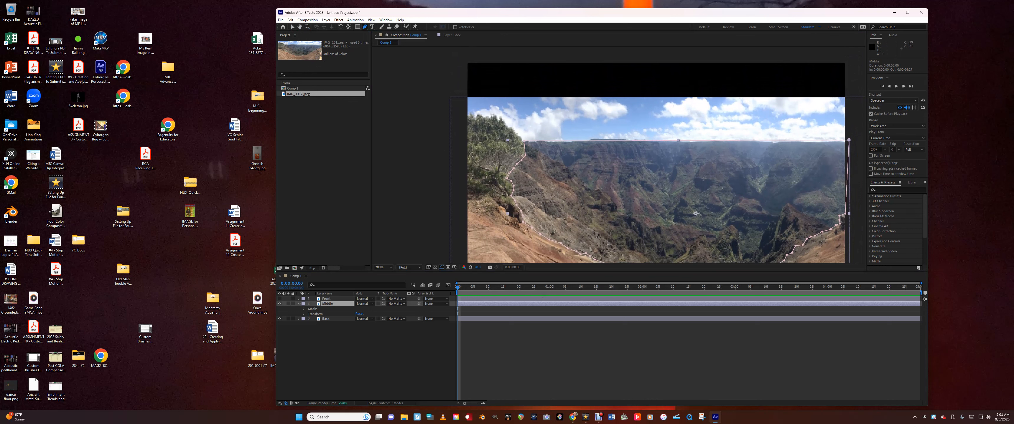
{"action": "left_click", "coordinate": [551, 141]}
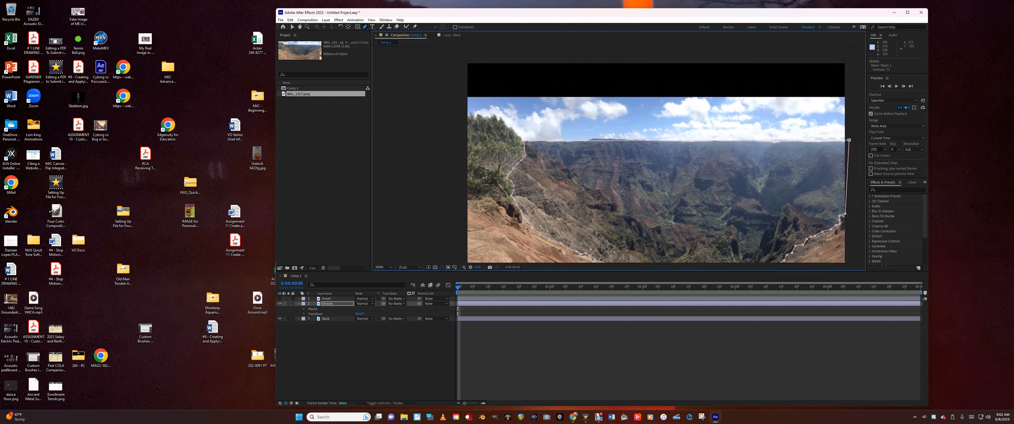
{"action": "left_click", "coordinate": [568, 141]}
{"action": "left_click_drag", "start_coordinate": [550, 141], "coordinate": [541, 141]}
{"action": "left_click_drag", "start_coordinate": [547, 141], "coordinate": [554, 140]}
{"action": "left_click_drag", "start_coordinate": [590, 141], "coordinate": [590, 139]}
- Add and adjust Middle mask points along the central part of the canyon horizon
{"action": "left_click", "coordinate": [628, 140]}
{"action": "left_click", "coordinate": [643, 139]}
{"action": "left_click_drag", "start_coordinate": [627, 139], "coordinate": [628, 139]}
{"action": "left_click_drag", "start_coordinate": [642, 139], "coordinate": [633, 140]}
{"action": "left_click", "coordinate": [676, 140]}
{"action": "left_click_drag", "start_coordinate": [662, 140], "coordinate": [657, 139]}
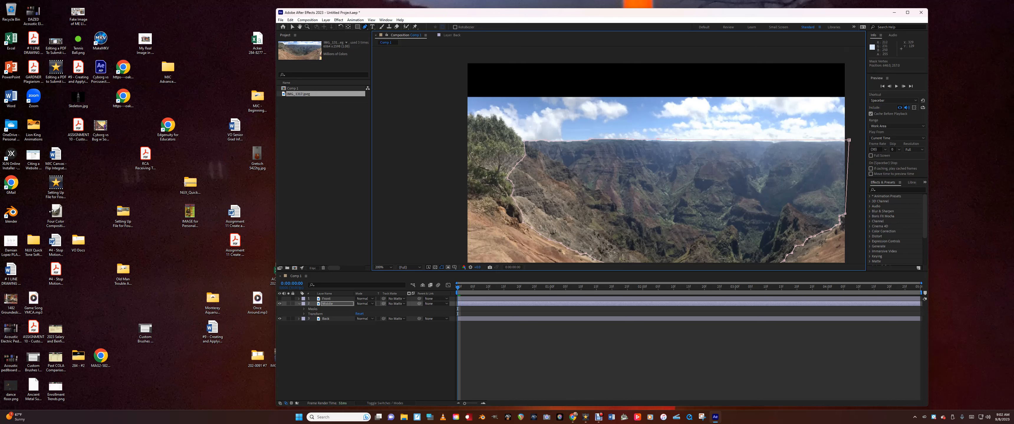
{"action": "left_click_drag", "start_coordinate": [675, 140], "coordinate": [664, 141]}
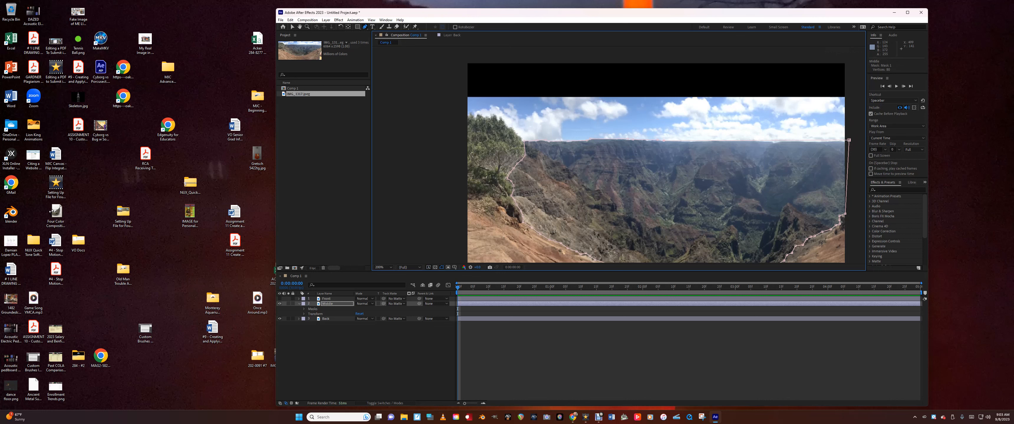
- Add Middle mask points along the horizon near the photo's right side and fit them to the ridge
{"action": "left_click", "coordinate": [771, 141]}
{"action": "left_click", "coordinate": [779, 140]}
{"action": "left_click", "coordinate": [784, 140]}
{"action": "left_click_drag", "start_coordinate": [771, 141], "coordinate": [773, 141]}
{"action": "left_click", "coordinate": [308, 26]}
{"action": "left_click", "coordinate": [610, 205]}
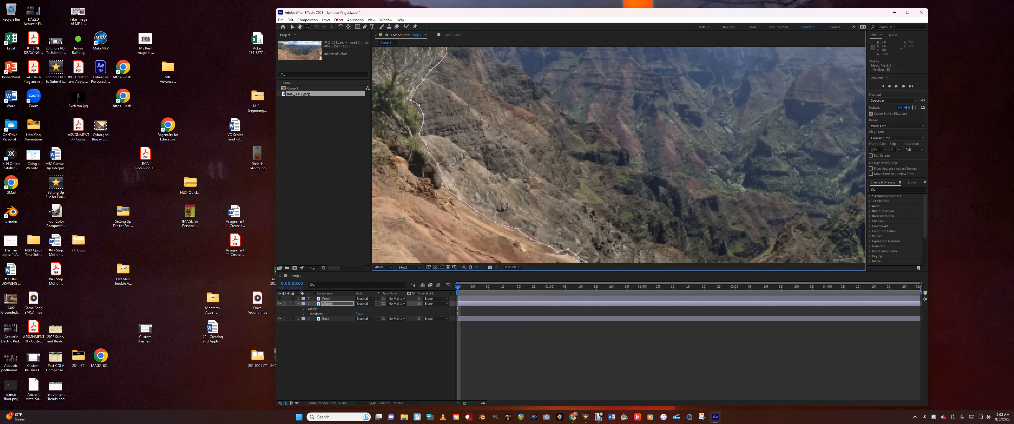
{"action": "left_click", "coordinate": [299, 26]}
{"action": "left_click_drag", "start_coordinate": [601, 66], "coordinate": [561, 192]}
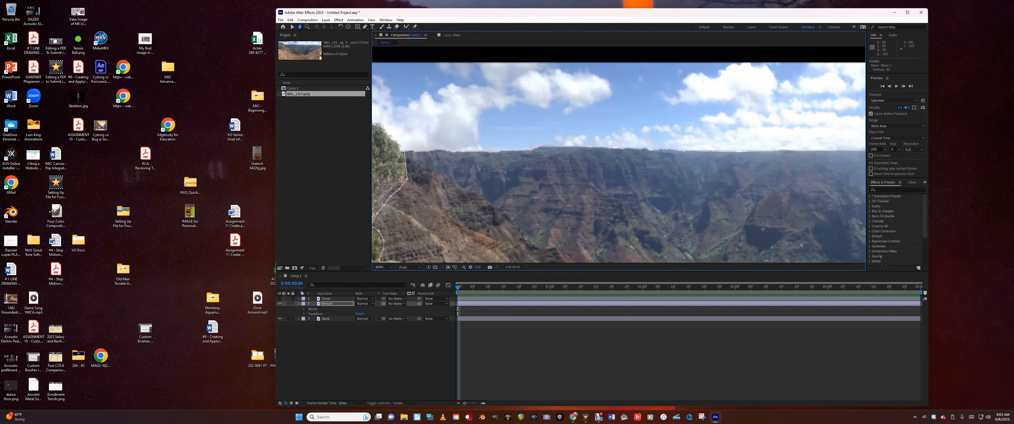
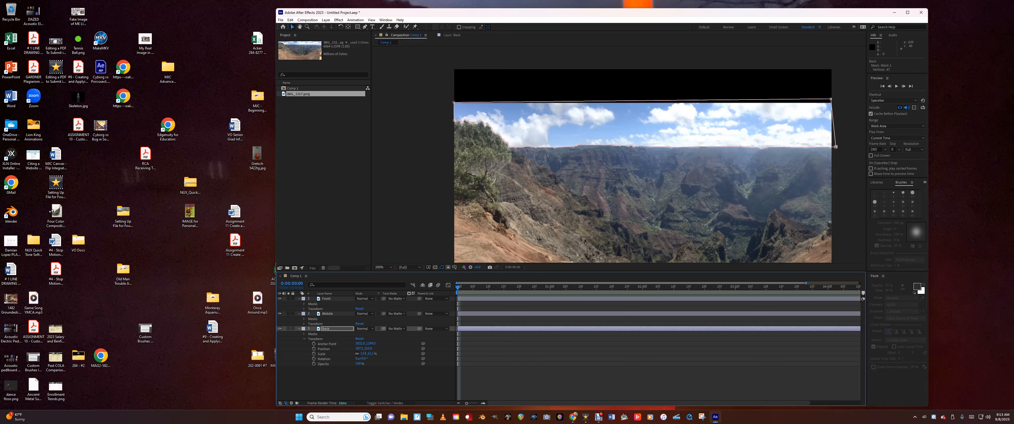
- Extend the Back mask's upper-right point past the photo's edge, and check the cutouts by hiding and reshowing all three layers
{"action": "left_click_drag", "start_coordinate": [830, 98], "coordinate": [834, 100]}
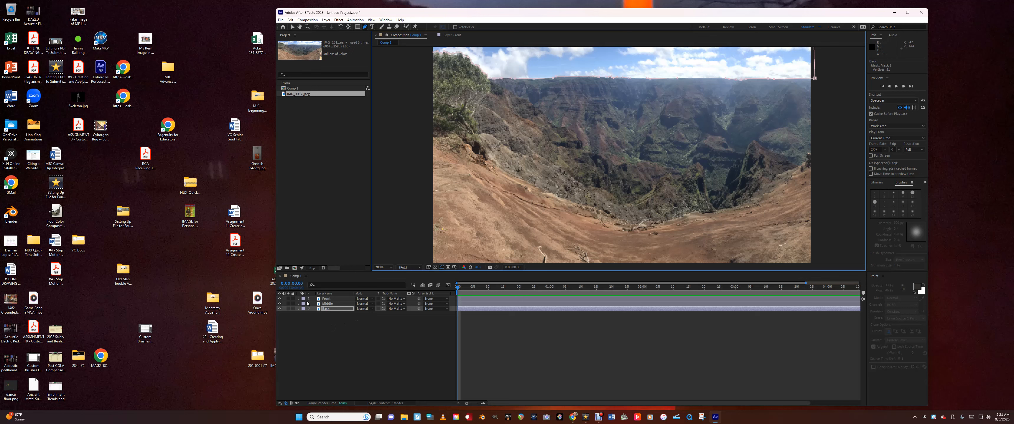
{"action": "left_click", "coordinate": [280, 302]}
{"action": "left_click", "coordinate": [280, 308]}
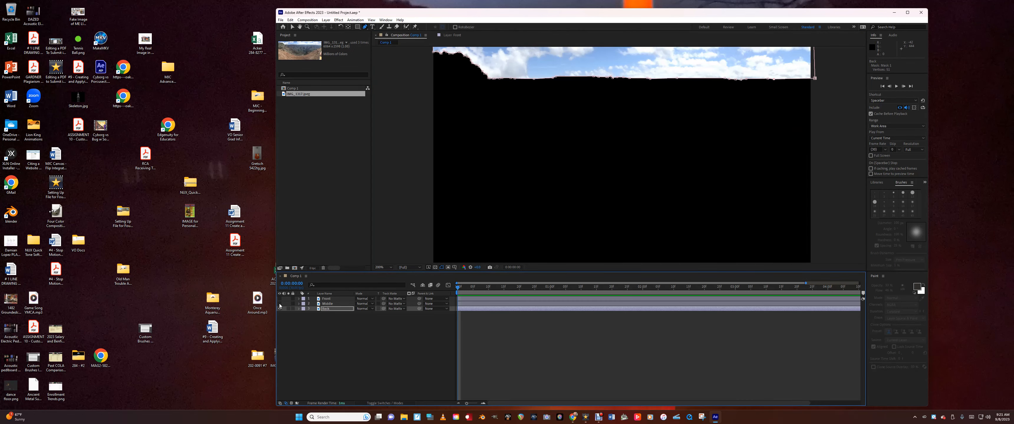
{"action": "left_click", "coordinate": [279, 310]}
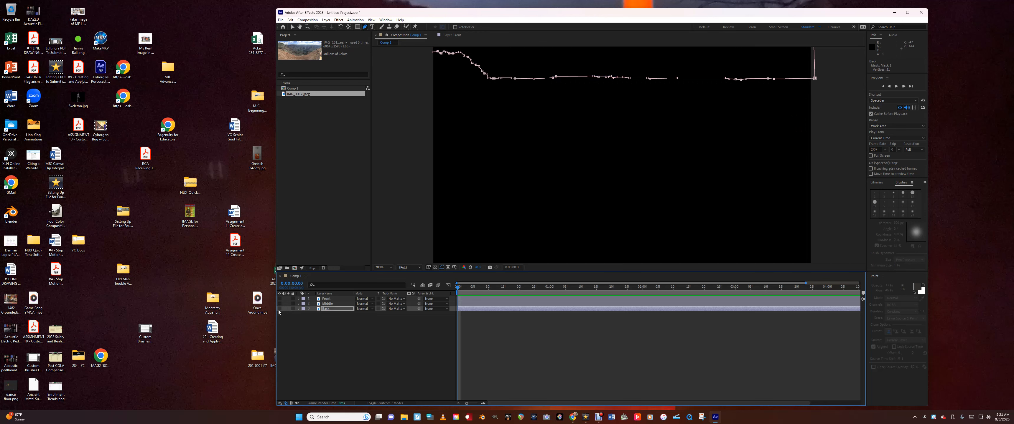
{"action": "left_click", "coordinate": [279, 309]}
{"action": "left_click", "coordinate": [279, 304]}
{"action": "left_click", "coordinate": [280, 299]}
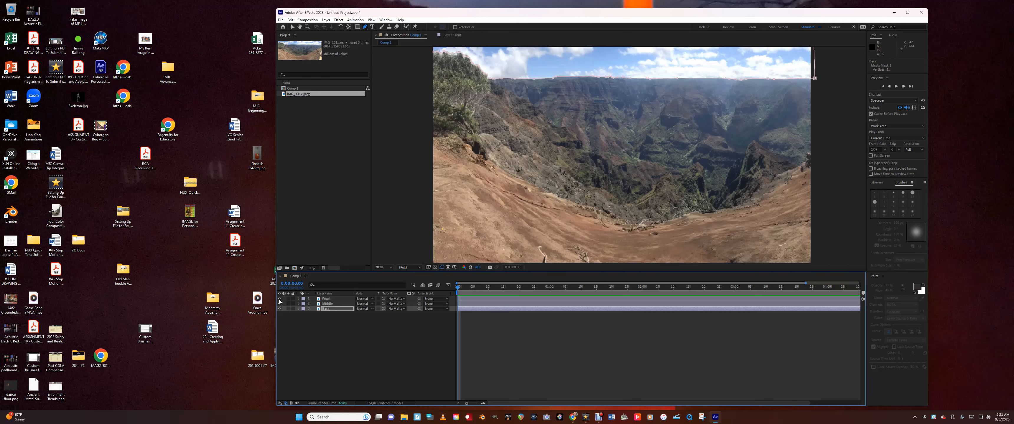
- Scale the Front, Middle and Back layers up together until the photo fills the composition frame
{"action": "left_click", "coordinate": [307, 27]}
{"action": "left_click", "coordinate": [640, 148], "text": "alt"}
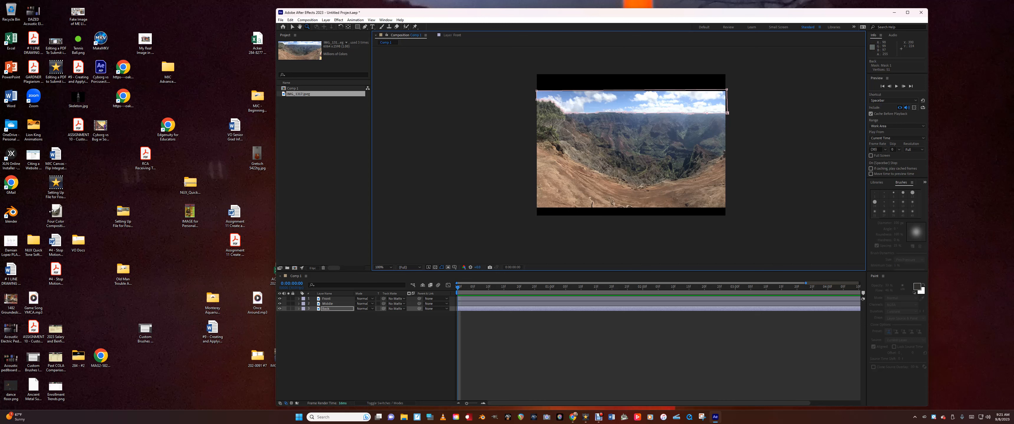
{"action": "left_click", "coordinate": [333, 298]}
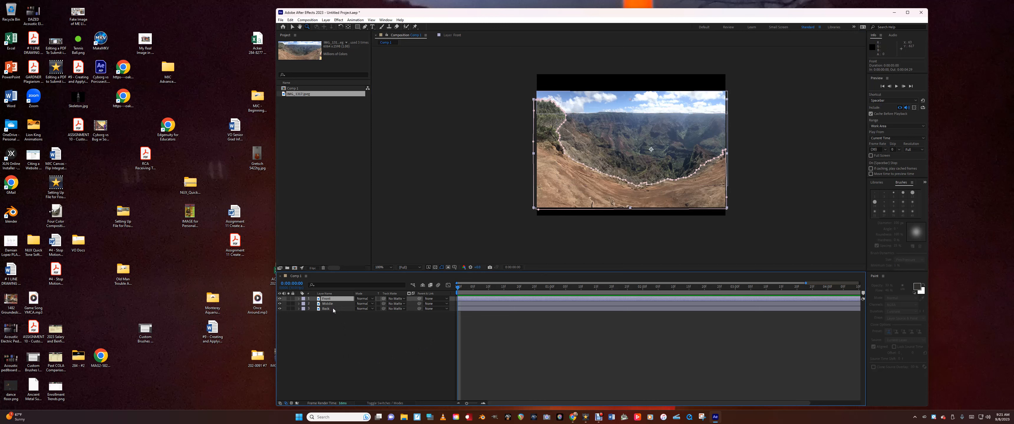
{"action": "left_click", "coordinate": [332, 308], "text": "shift"}
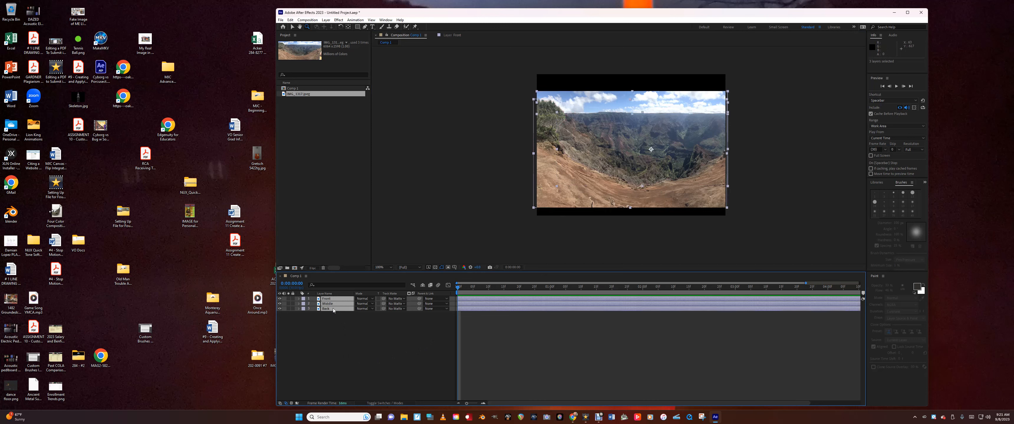
{"action": "left_click", "coordinate": [300, 300]}
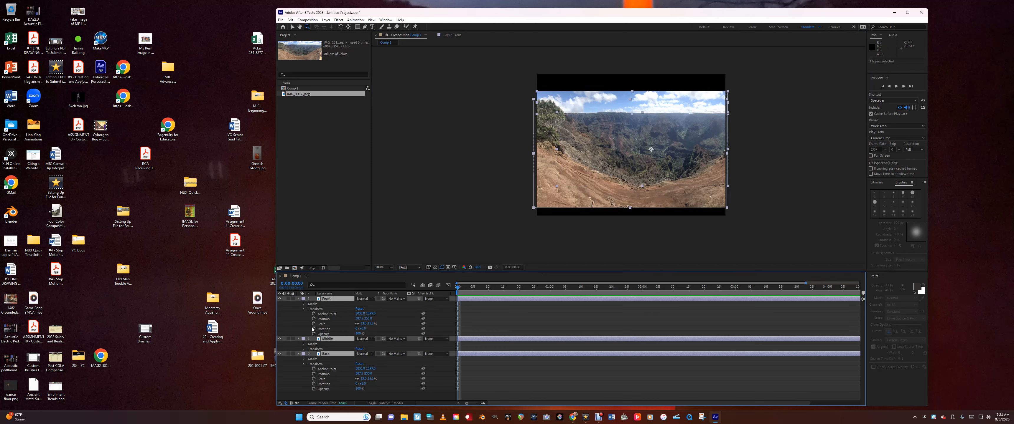
{"action": "left_click", "coordinate": [363, 324]}
{"action": "left_click_drag", "start_coordinate": [363, 323], "coordinate": [365, 324]}
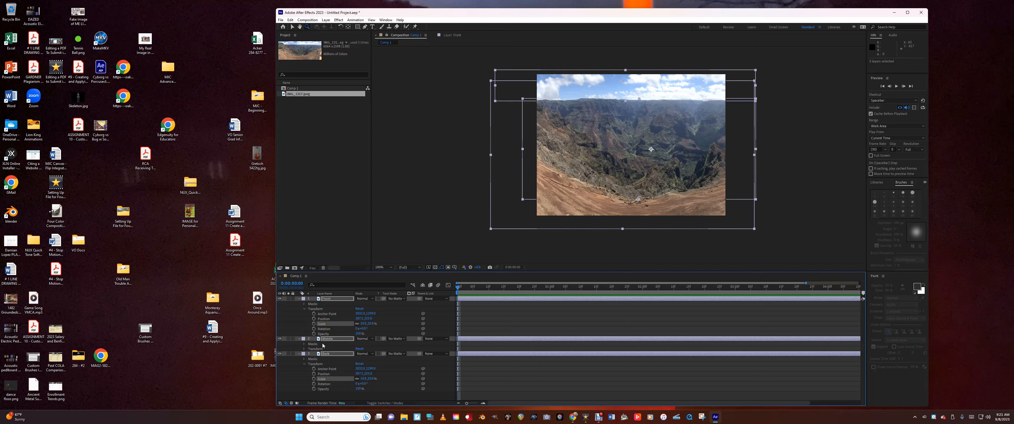
{"action": "left_click", "coordinate": [299, 299]}
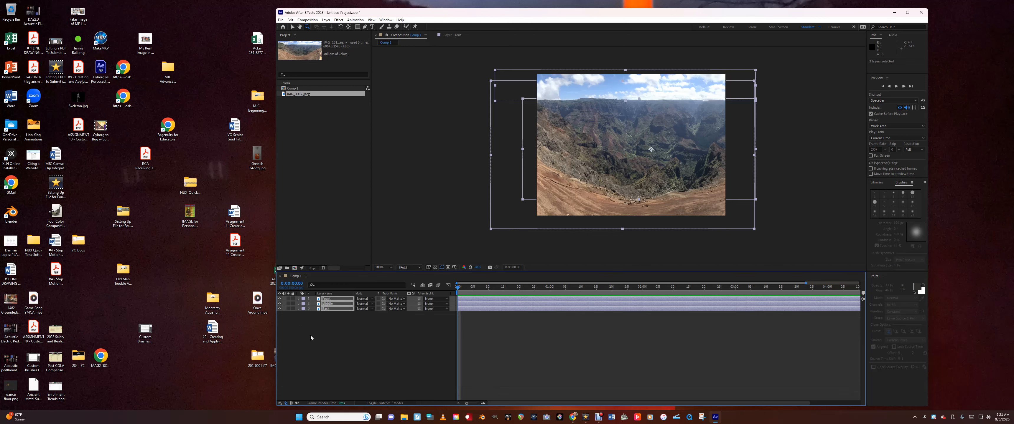
{"action": "left_click", "coordinate": [310, 336]}
- Inspect the mask outlines of the Front, Middle and Back layers one after another
{"action": "left_click", "coordinate": [299, 299]}
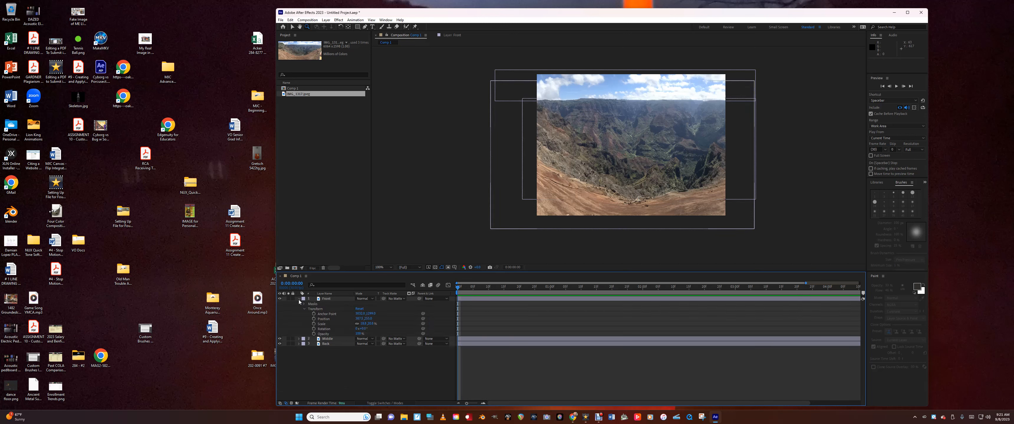
{"action": "left_click", "coordinate": [311, 304]}
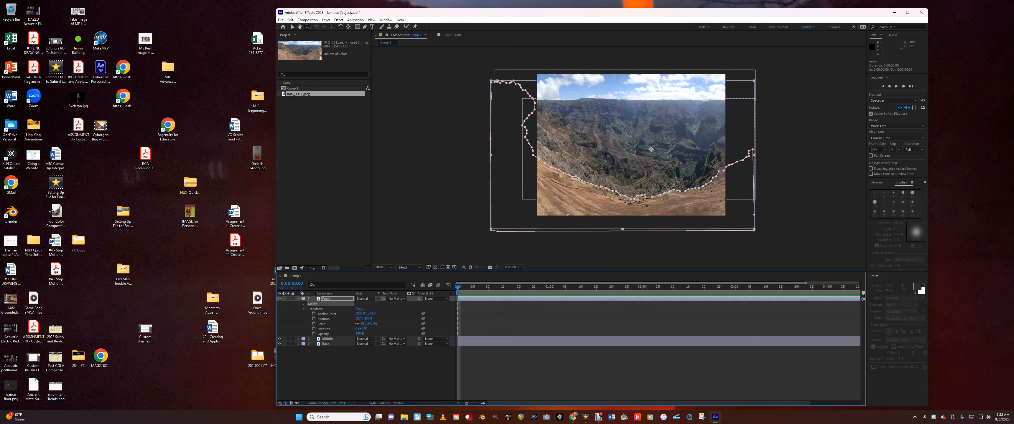
{"action": "left_click", "coordinate": [299, 299]}
{"action": "left_click", "coordinate": [318, 304]}
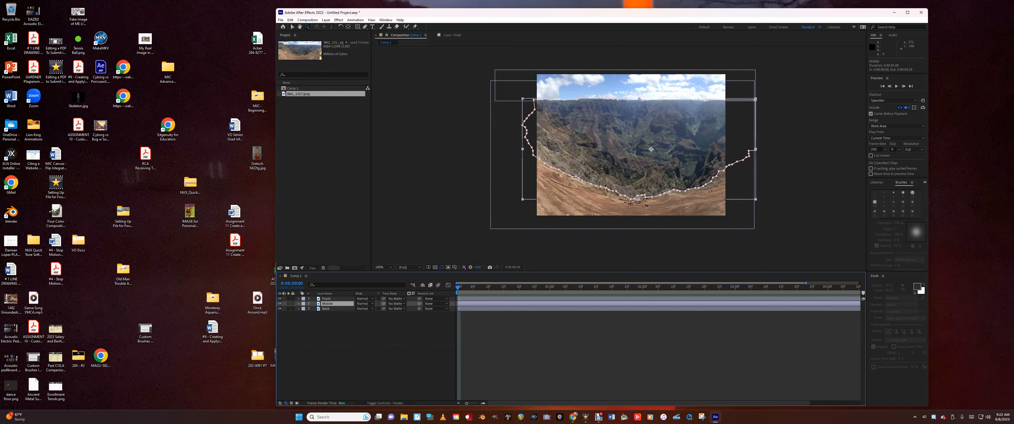
{"action": "left_click", "coordinate": [324, 309]}
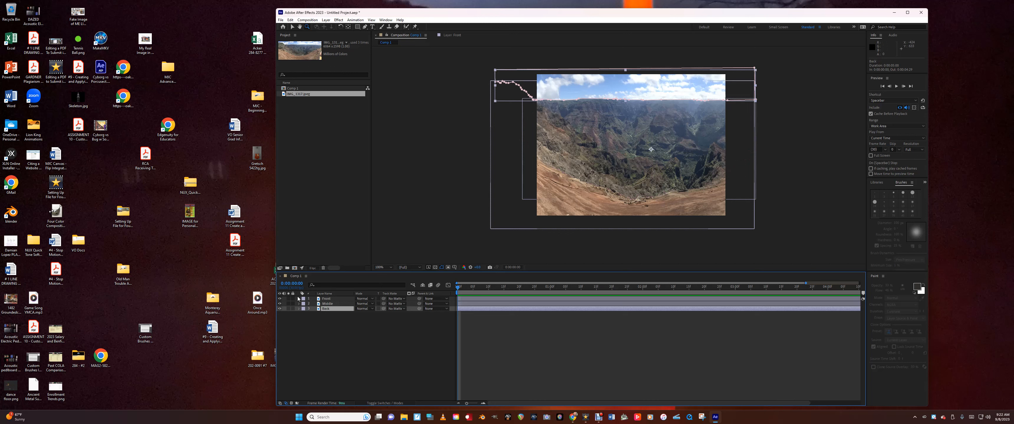
{"action": "left_click", "coordinate": [330, 329]}
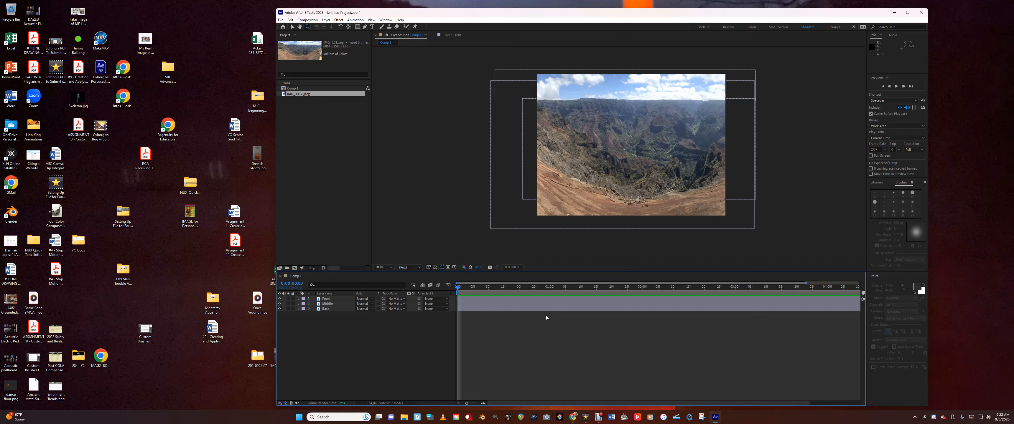
- Set a Scale keyframe on the Front layer at the start of the timeline
{"action": "left_click", "coordinate": [322, 300]}
{"action": "left_click", "coordinate": [298, 300]}
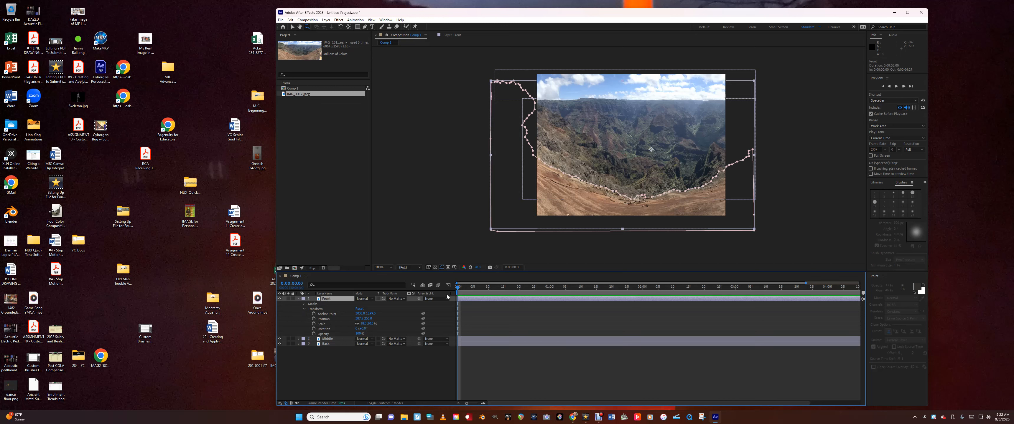
{"action": "left_click_drag", "start_coordinate": [458, 289], "coordinate": [449, 303]}
{"action": "left_click", "coordinate": [314, 324]}
- Scrub the timeline to the 4-second mark and back to the start
{"action": "mouse_move", "coordinate": [457, 328]}
{"action": "left_click_drag", "start_coordinate": [458, 289], "coordinate": [829, 329]}
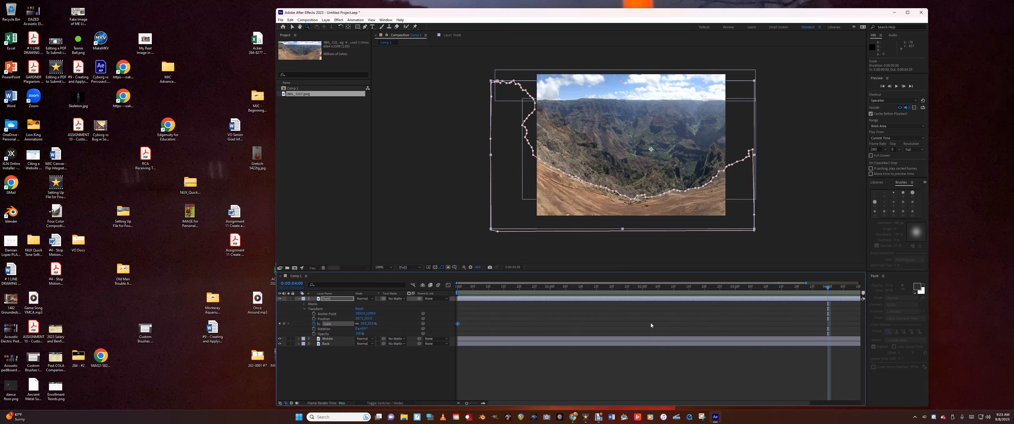
{"action": "left_click_drag", "start_coordinate": [829, 289], "coordinate": [441, 326]}
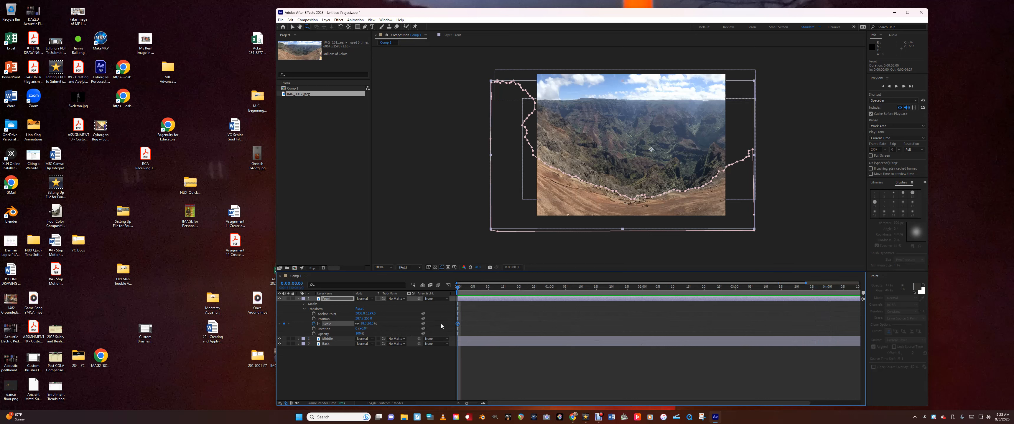
- Enlarge the Front layer at the 4-second mark to add a second Scale keyframe, and preview the animation from the start
{"action": "left_click_drag", "start_coordinate": [460, 287], "coordinate": [827, 319]}
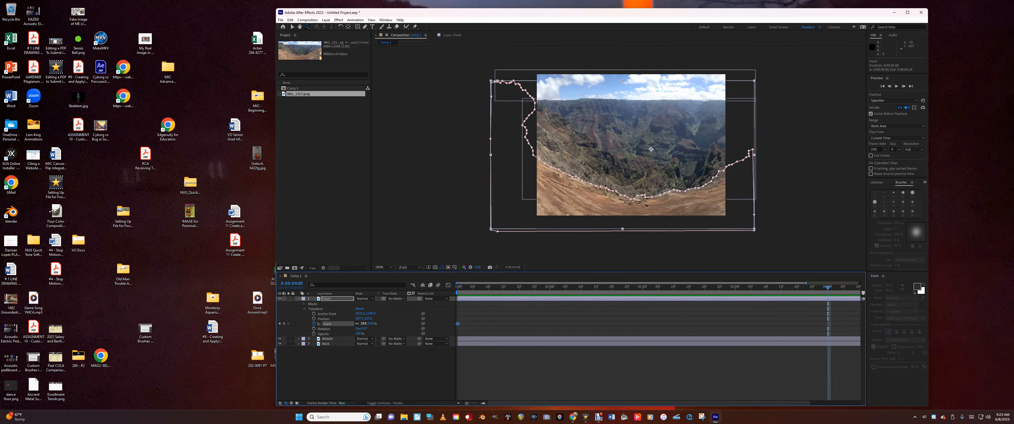
{"action": "key", "text": "ctrl+z"}
{"action": "left_click_drag", "start_coordinate": [362, 323], "coordinate": [366, 323]}
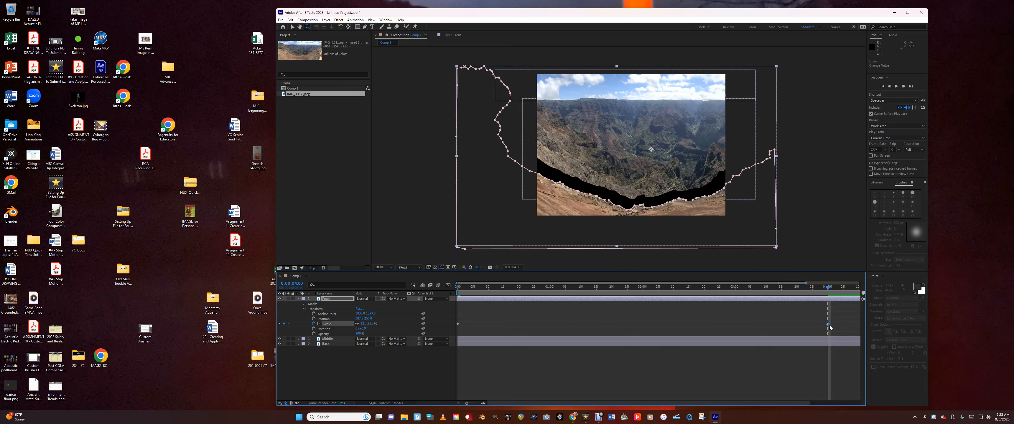
{"action": "left_click_drag", "start_coordinate": [827, 287], "coordinate": [433, 303]}
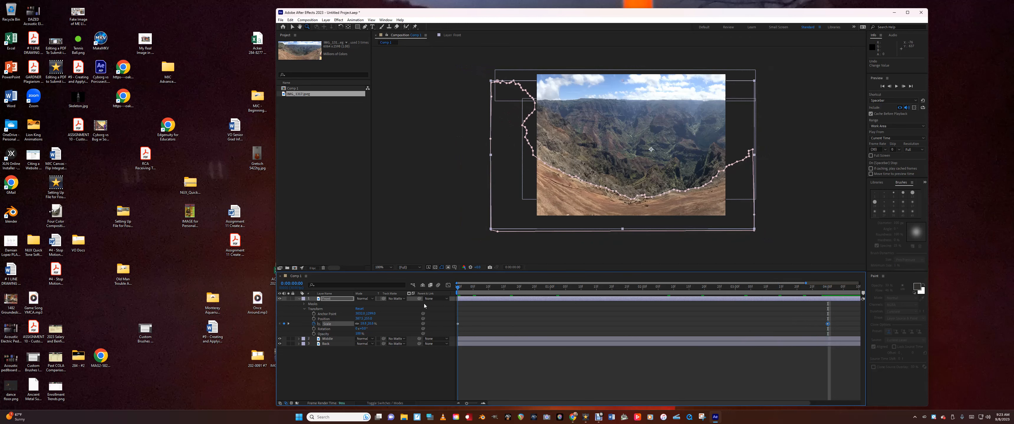
{"action": "key", "text": "space"}
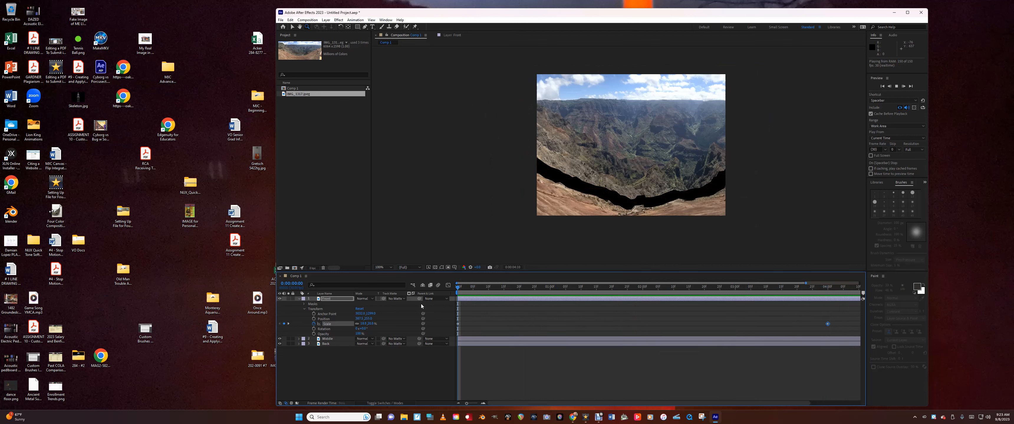
{"action": "key", "text": "space"}
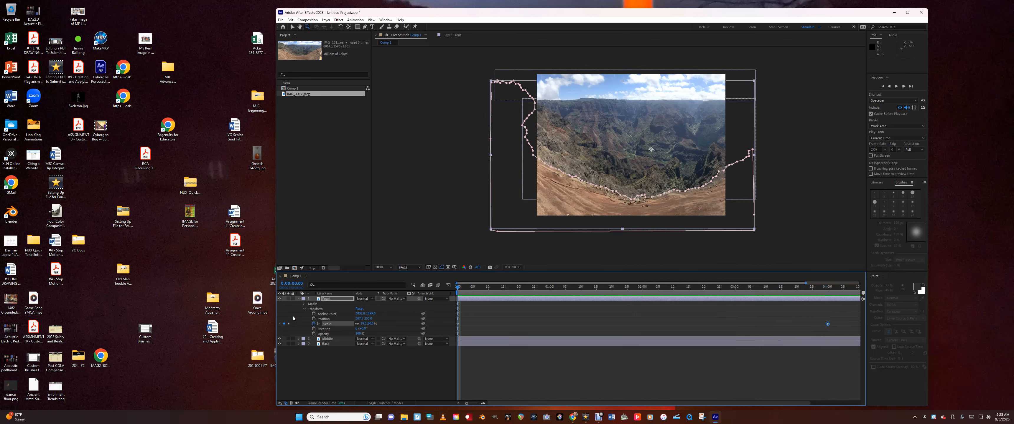
- Collapse the Front layer's properties and expand those of the Middle layer
{"action": "left_click", "coordinate": [299, 300]}
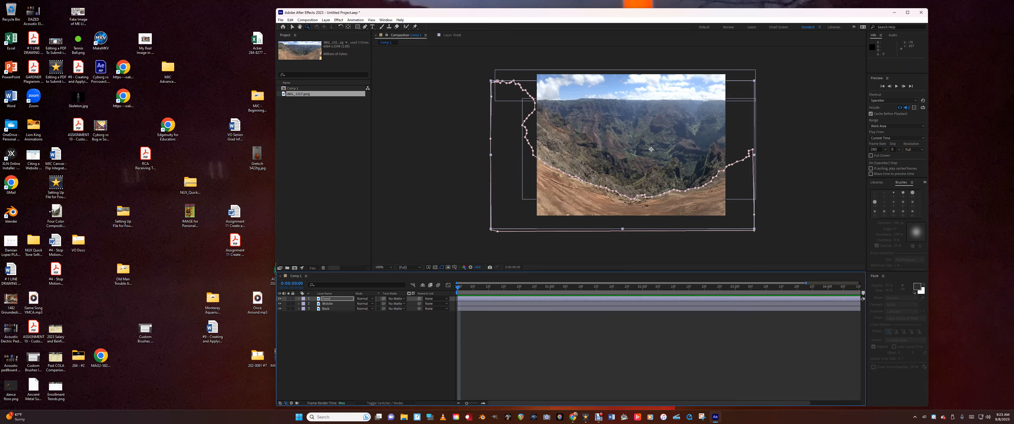
{"action": "left_click", "coordinate": [331, 304]}
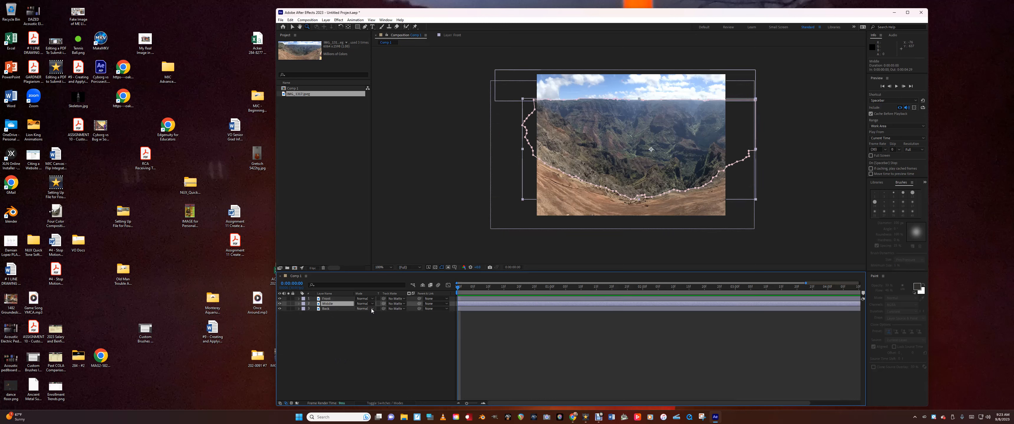
{"action": "left_click", "coordinate": [299, 304]}
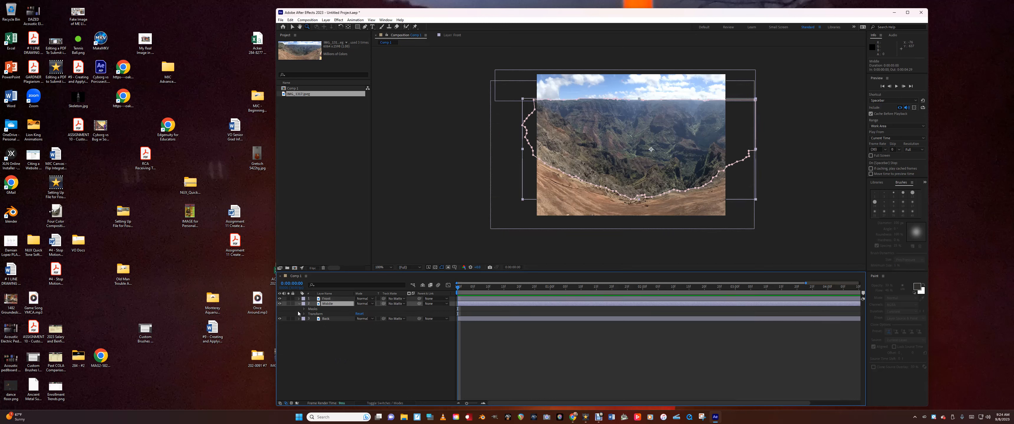
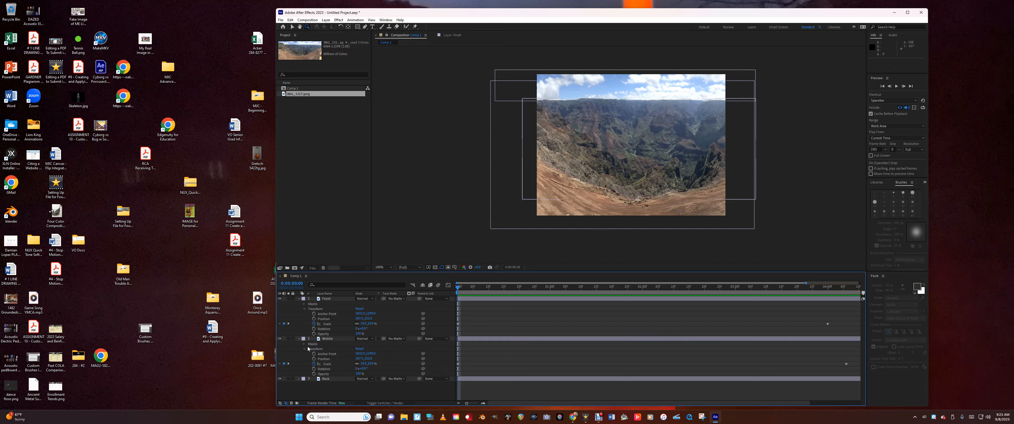
- Expand the Middle layer's mask settings and increase its Mask Feather slightly
{"action": "left_click", "coordinate": [304, 345]}
{"action": "left_click", "coordinate": [322, 349]}
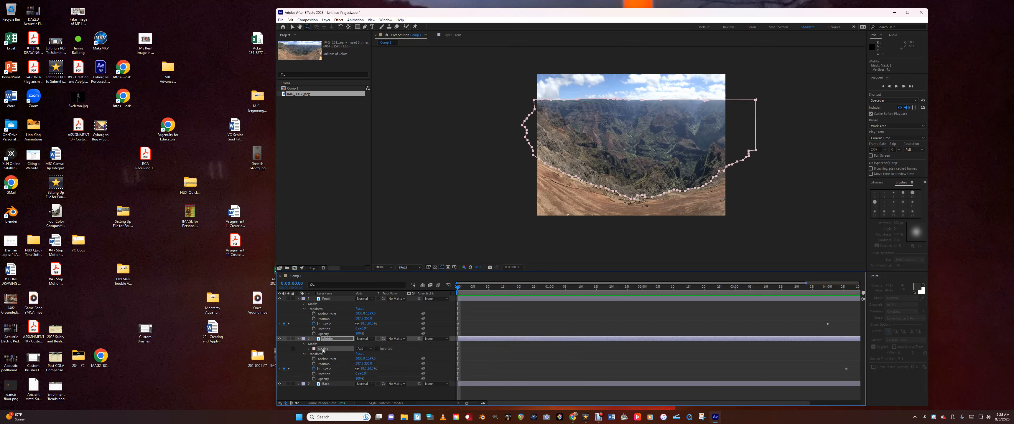
{"action": "left_click", "coordinate": [309, 349]}
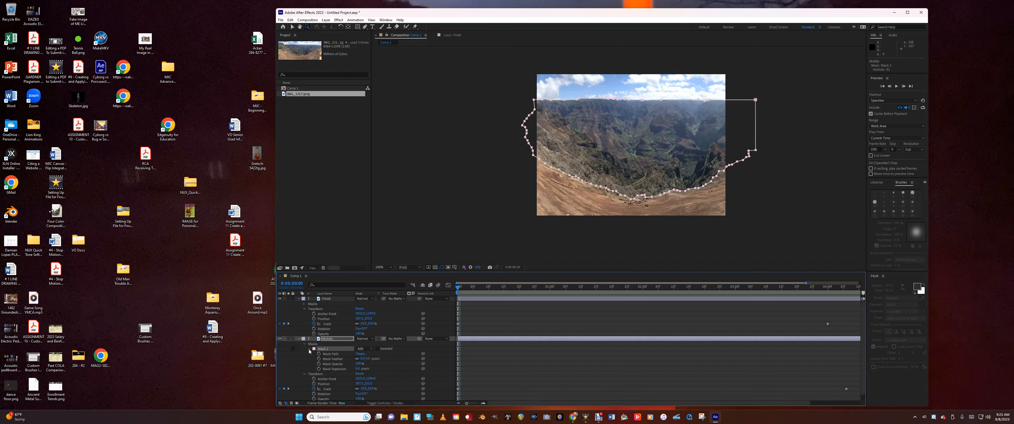
{"action": "left_click", "coordinate": [389, 351]}
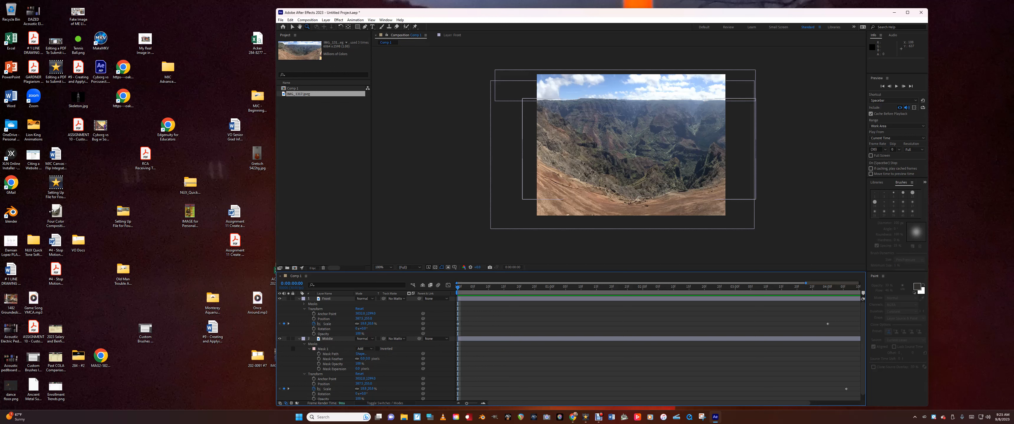
{"action": "left_click", "coordinate": [332, 359]}
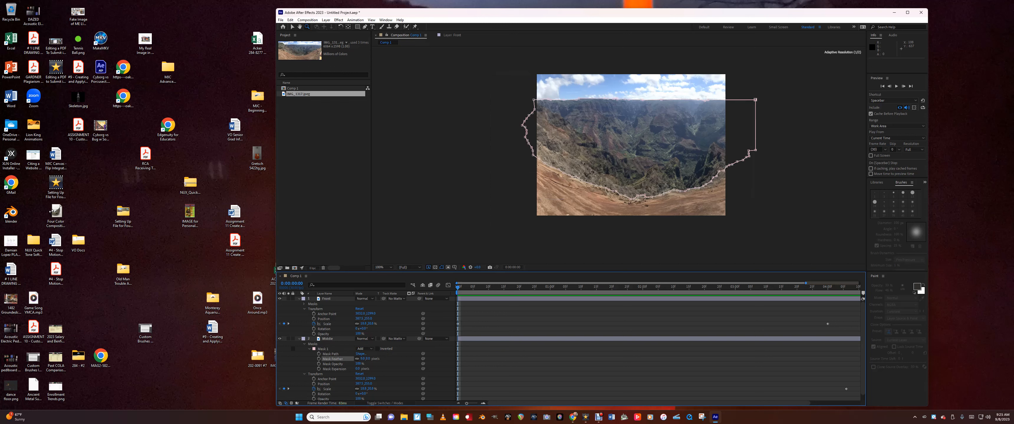
{"action": "left_click_drag", "start_coordinate": [366, 359], "coordinate": [368, 359]}
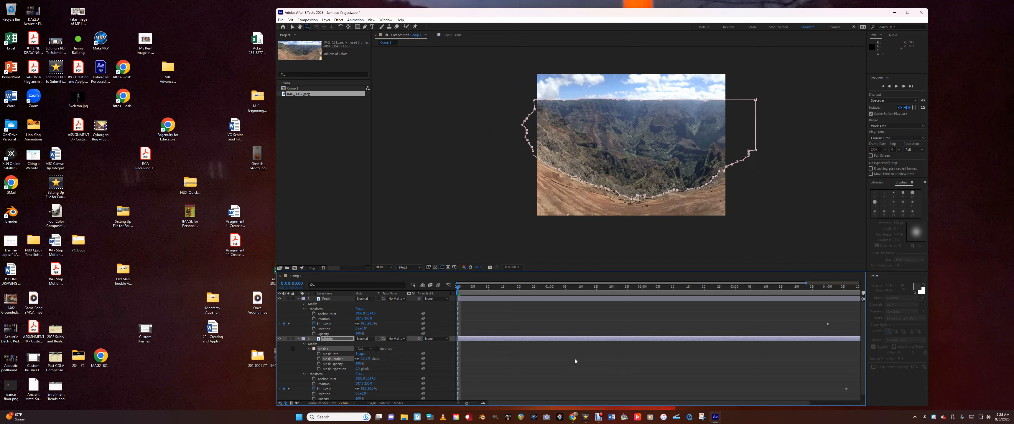
- Preview the animation, increase the Middle mask's feather further, and play the animation again
{"action": "key", "text": "space"}
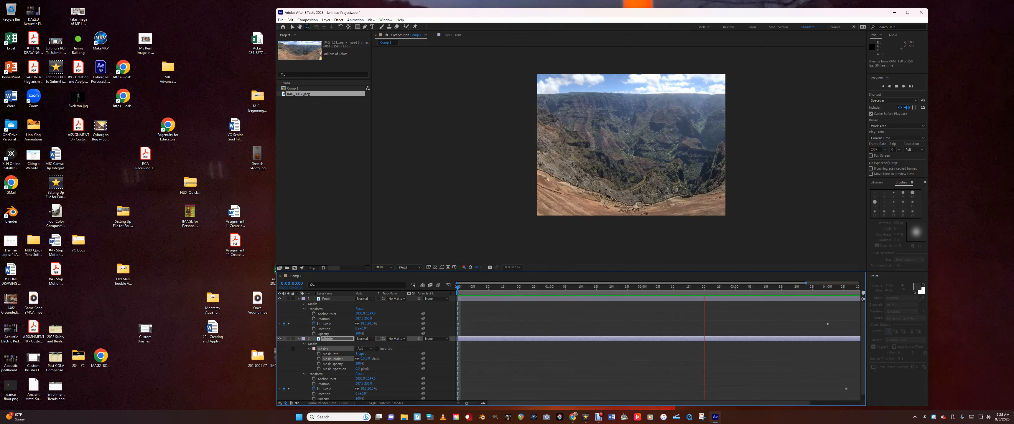
{"action": "key", "text": "space"}
{"action": "left_click_drag", "start_coordinate": [366, 358], "coordinate": [386, 360]}
{"action": "key", "text": "space"}
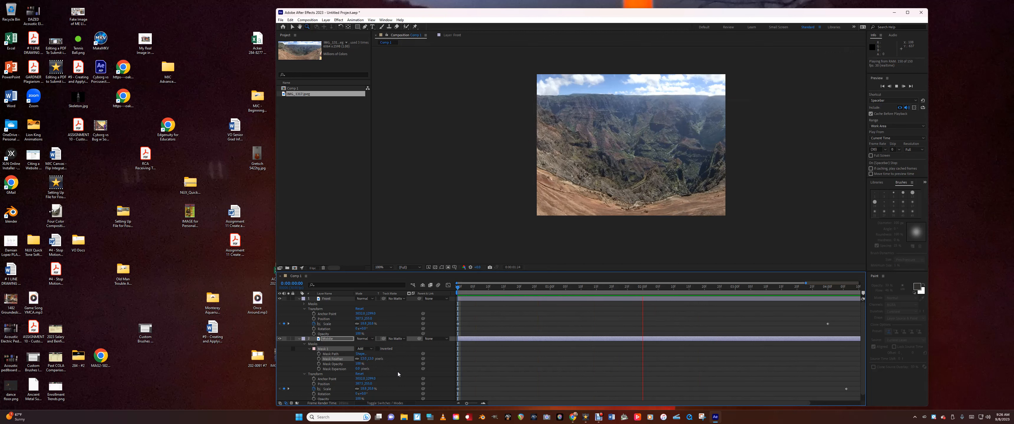
{"action": "key", "text": "space"}
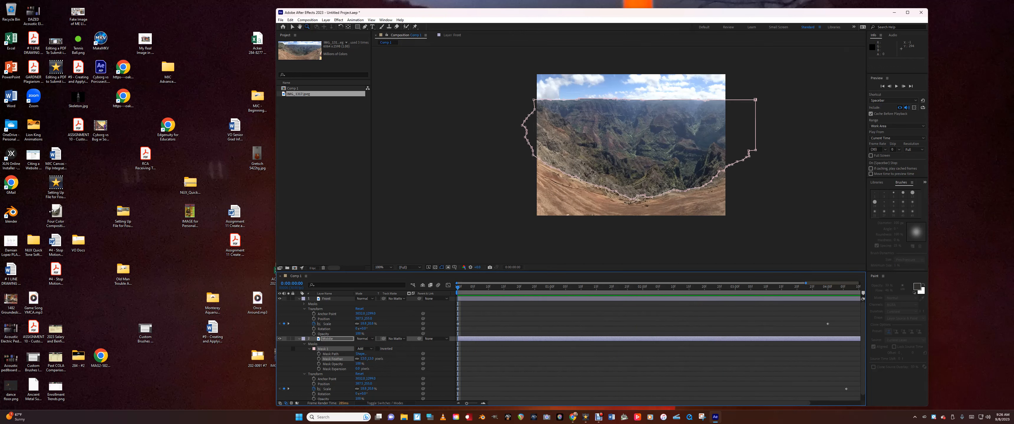
- Move the points along the lower edge of the Middle layer's mask slightly downward and preview the animation
{"action": "left_click", "coordinate": [292, 26]}
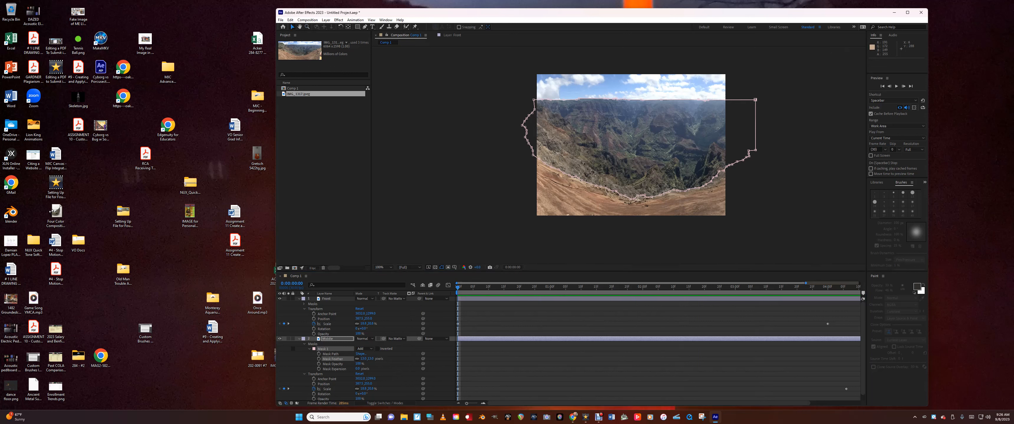
{"action": "left_click_drag", "start_coordinate": [538, 159], "coordinate": [539, 159]}
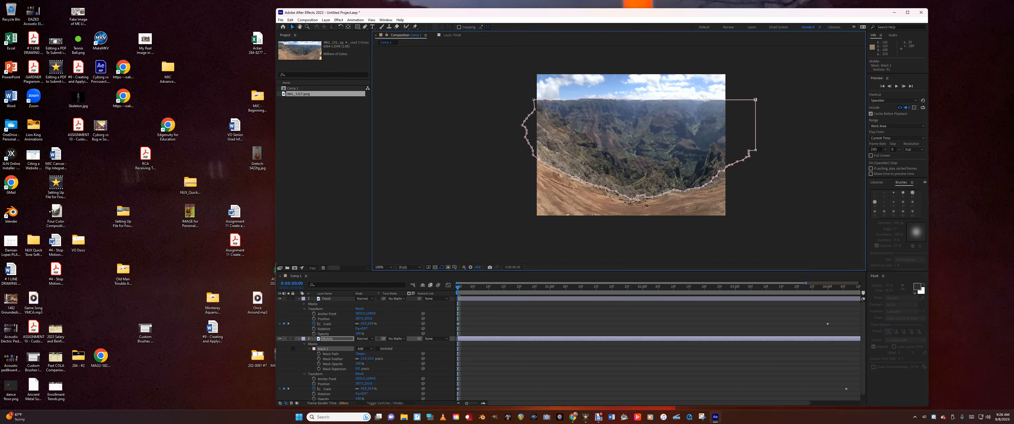
{"action": "left_click_drag", "start_coordinate": [542, 158], "coordinate": [740, 207]}
{"action": "left_click_drag", "start_coordinate": [626, 197], "coordinate": [625, 198]}
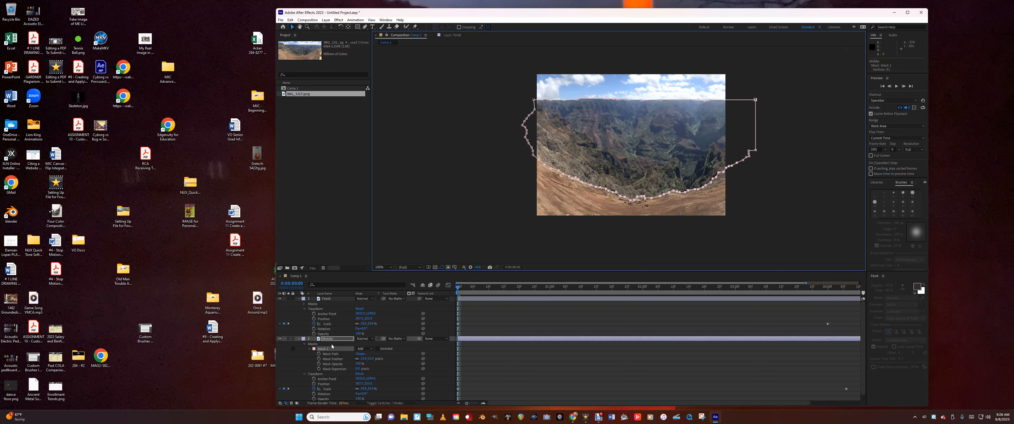
{"action": "left_click", "coordinate": [314, 306]}
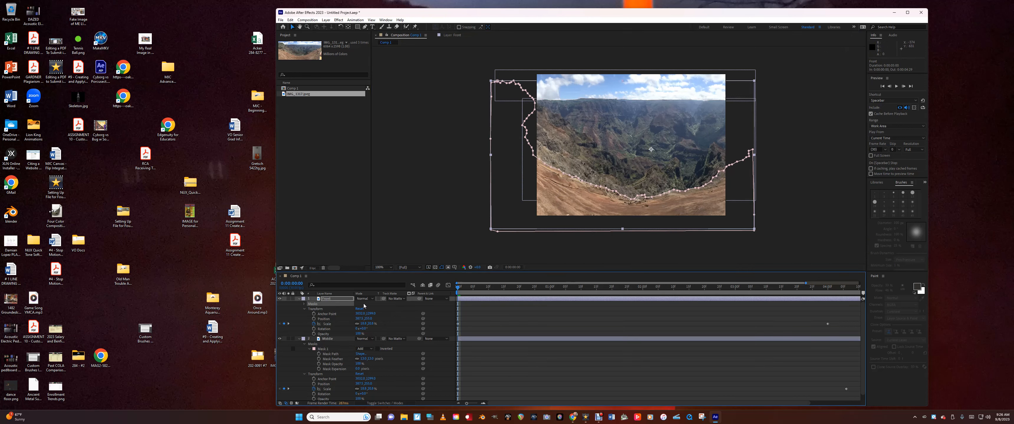
{"action": "left_click", "coordinate": [310, 365]}
{"action": "key", "text": "space"}
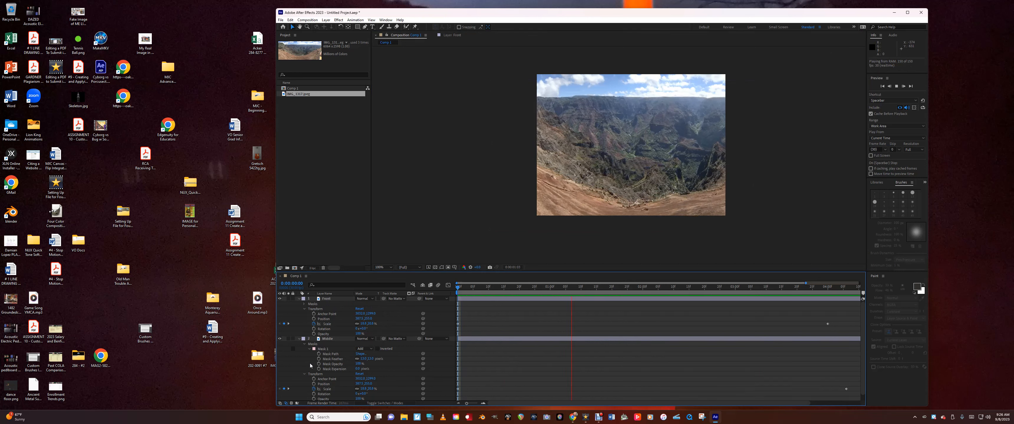
{"action": "key", "text": "space"}
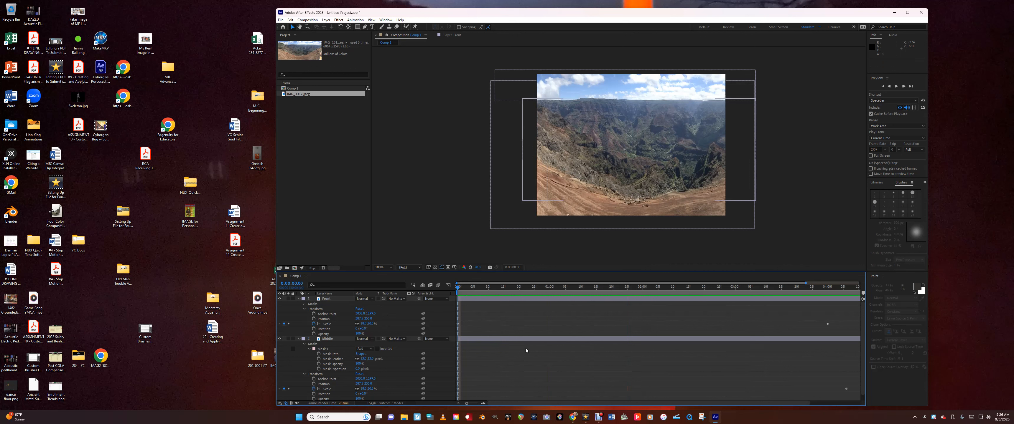
- Set a Scale keyframe on the Back layer at the start of the timeline
{"action": "left_click", "coordinate": [298, 300]}
{"action": "left_click", "coordinate": [299, 304]}
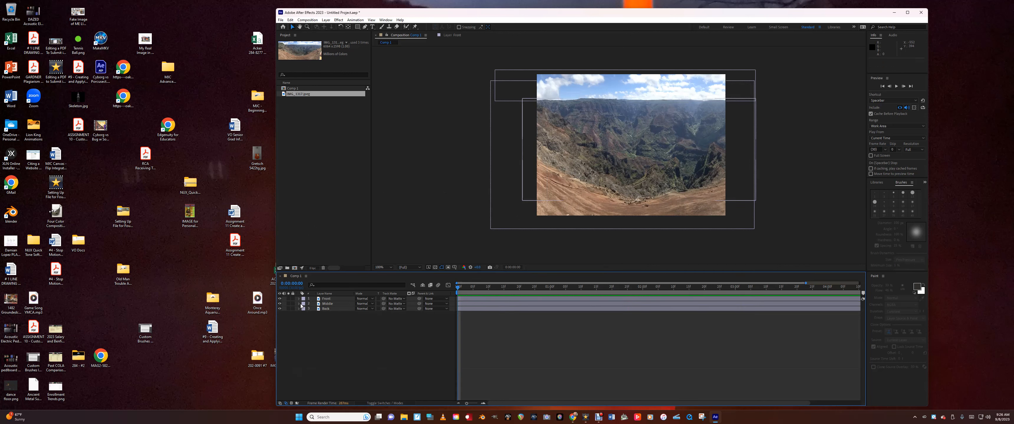
{"action": "left_click", "coordinate": [321, 310]}
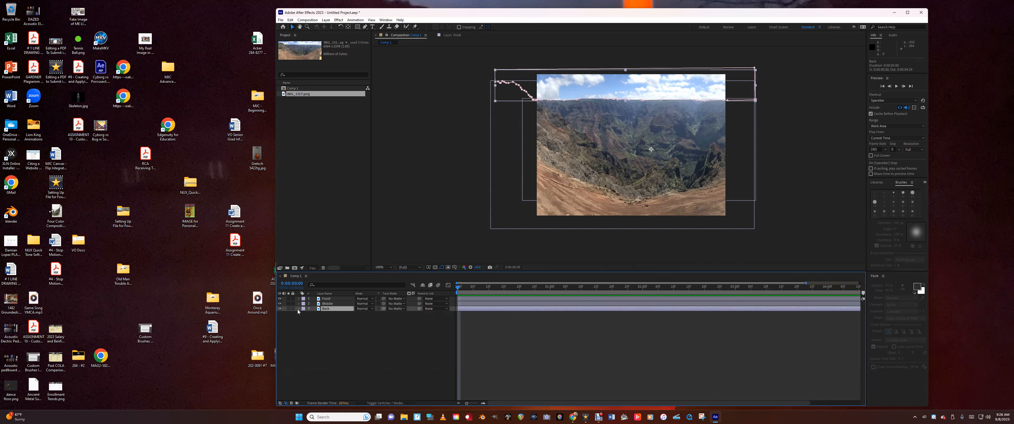
{"action": "left_click", "coordinate": [298, 309]}
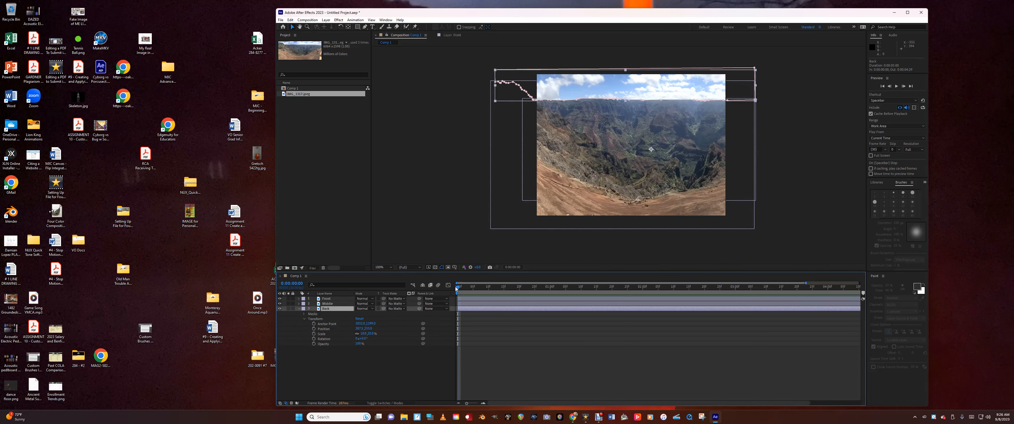
{"action": "left_click", "coordinate": [314, 334]}
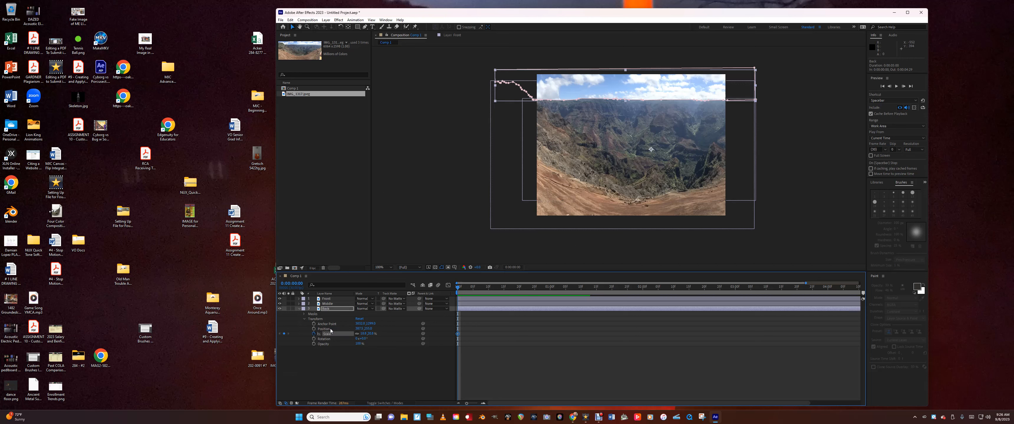
- Enlarge the Back layer at 0:00:04:18, past the Front and Middle end keyframes, to add its second Scale keyframe
{"action": "left_click", "coordinate": [298, 304]}
{"action": "left_click", "coordinate": [298, 299]}
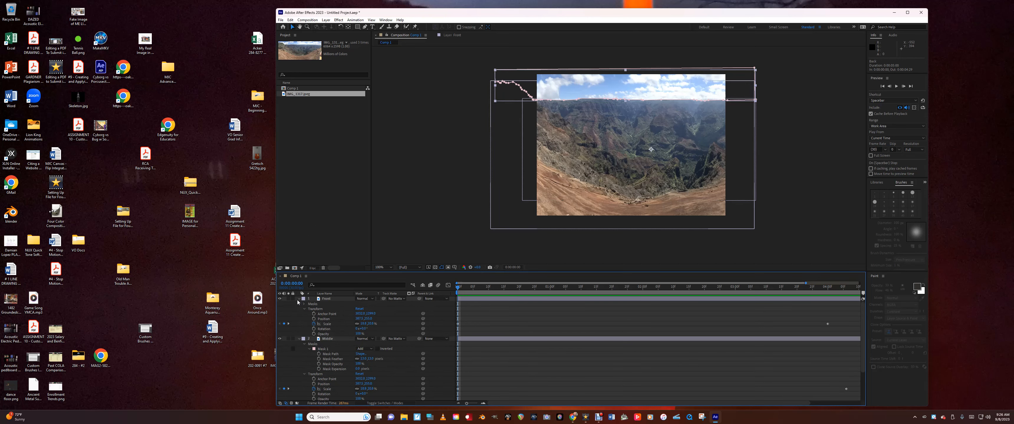
{"action": "left_click_drag", "start_coordinate": [457, 288], "coordinate": [634, 289]}
{"action": "left_click_drag", "start_coordinate": [697, 298], "coordinate": [824, 302]}
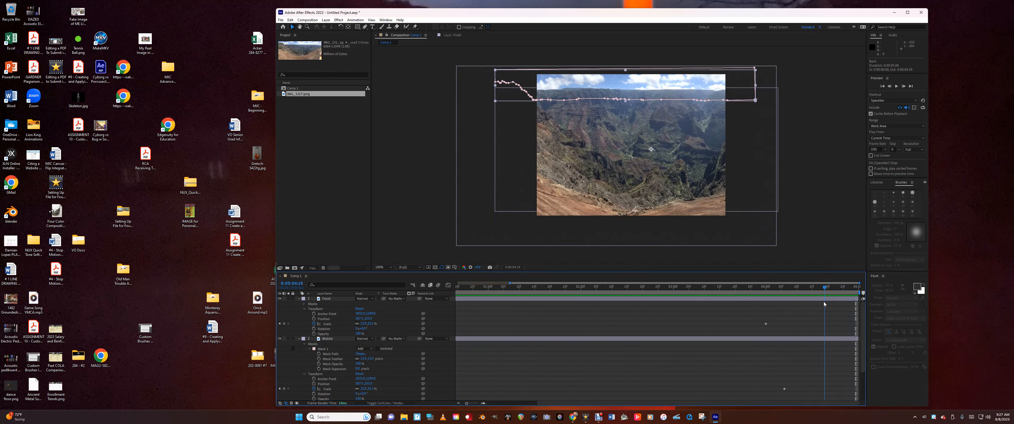
{"action": "left_click_drag", "start_coordinate": [822, 302], "coordinate": [821, 303]}
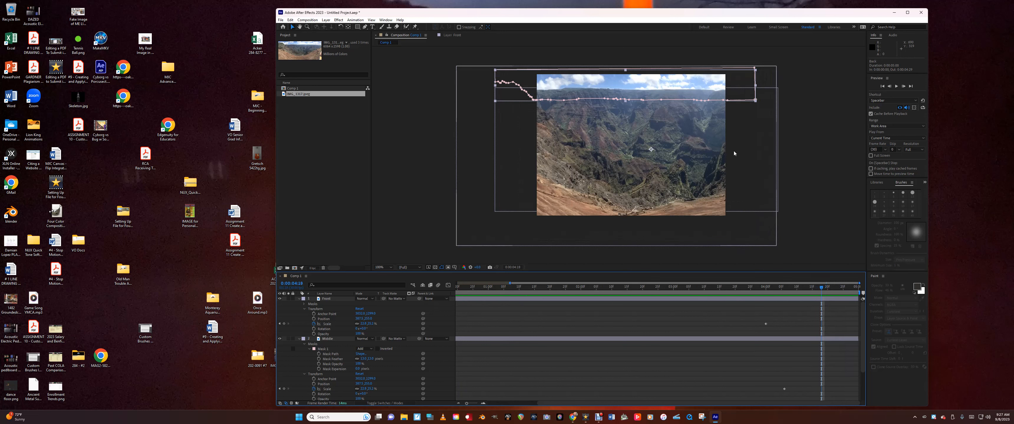
{"action": "left_click_drag", "start_coordinate": [634, 271], "coordinate": [633, 220]}
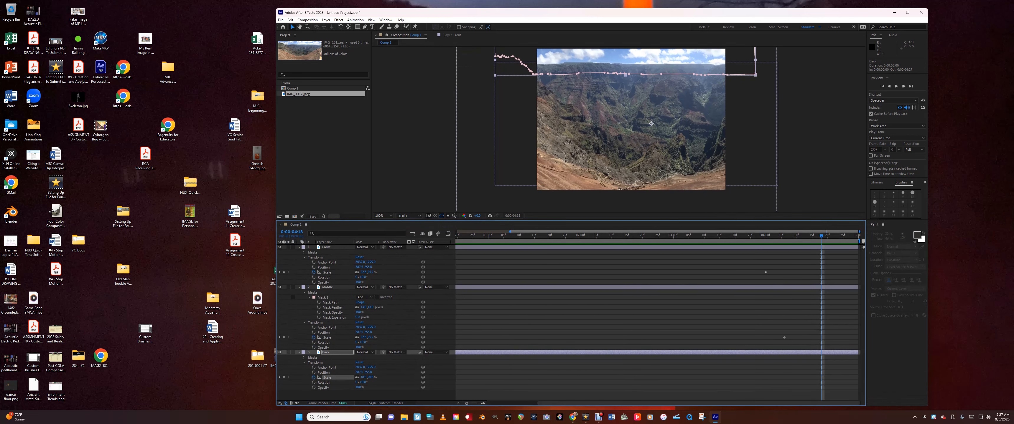
{"action": "left_click_drag", "start_coordinate": [363, 378], "coordinate": [364, 377]}
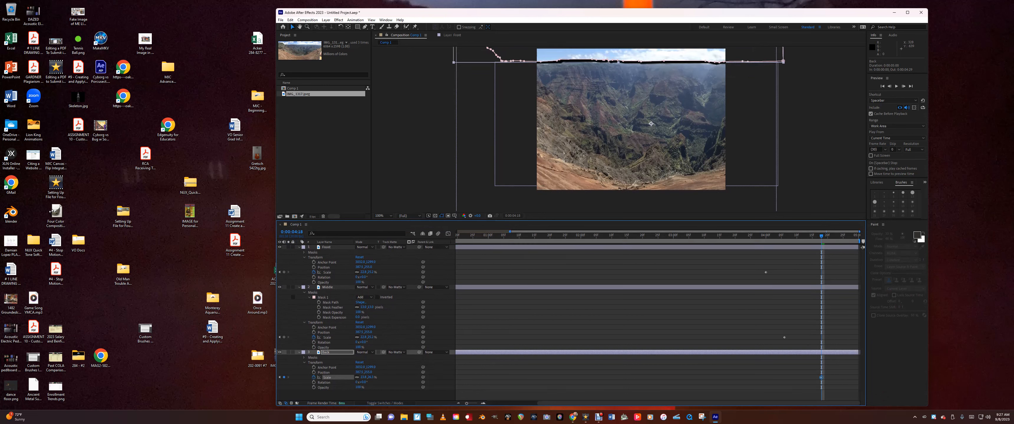
- Return to the start of the timeline, collapse all three layers and preview the full animation
{"action": "key", "text": "Home"}
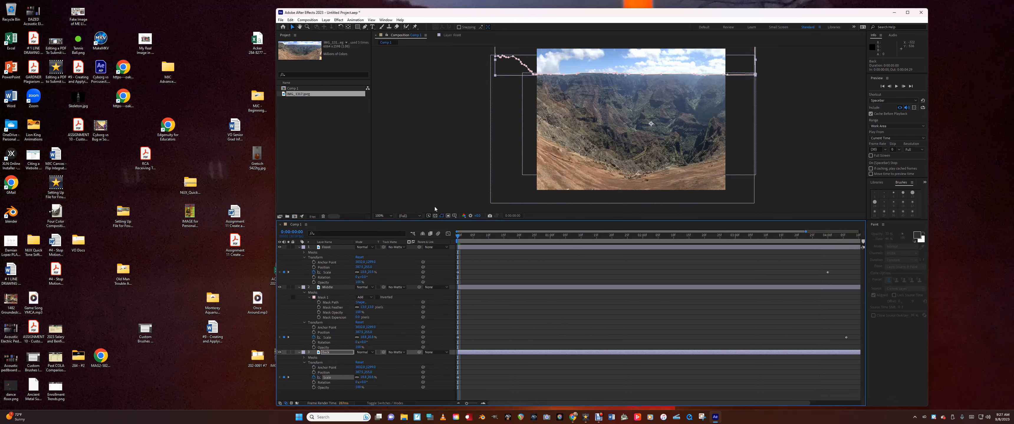
{"action": "left_click", "coordinate": [299, 287]}
{"action": "left_click", "coordinate": [299, 247]}
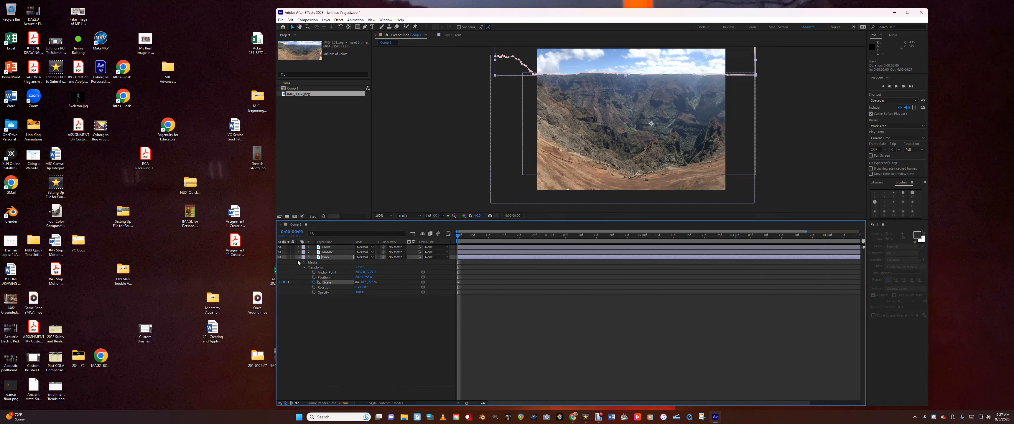
{"action": "left_click", "coordinate": [299, 257]}
{"action": "key", "text": "space"}
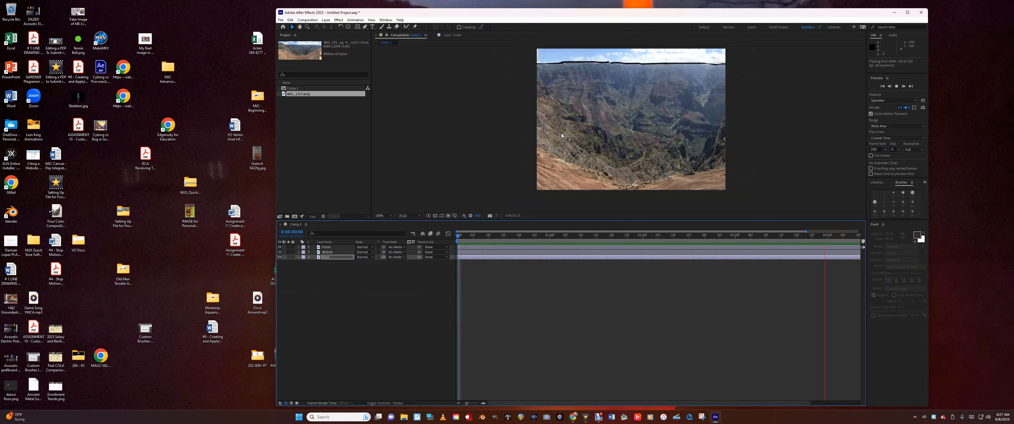
- Stop the preview and shift the points along the lower edge of the Back layer's mask slightly downward
{"action": "key", "text": "space"}
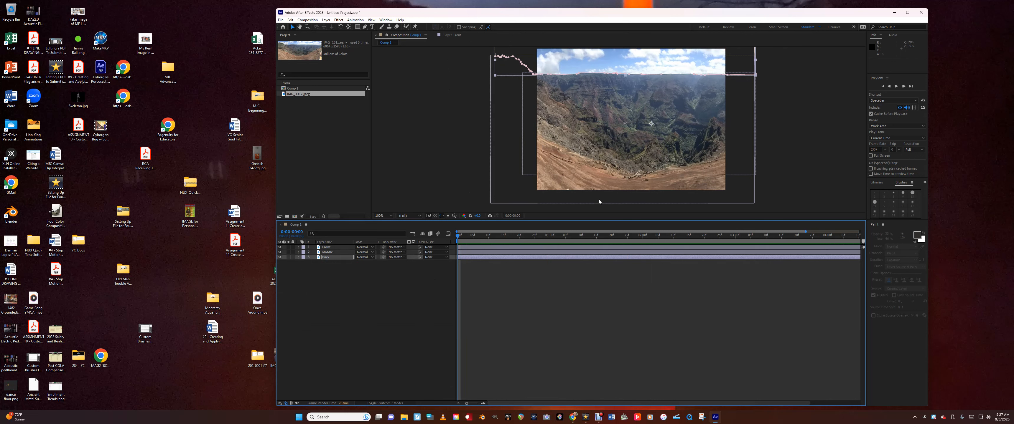
{"action": "left_click", "coordinate": [298, 257]}
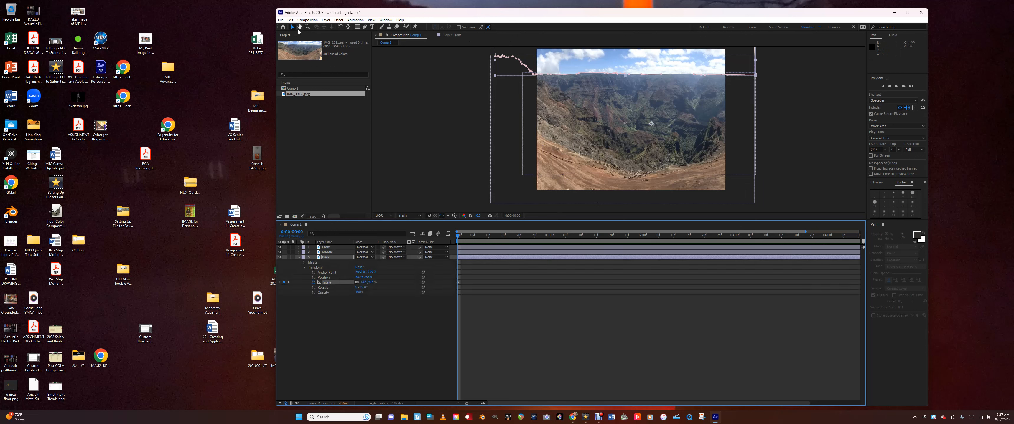
{"action": "left_click", "coordinate": [536, 100]}
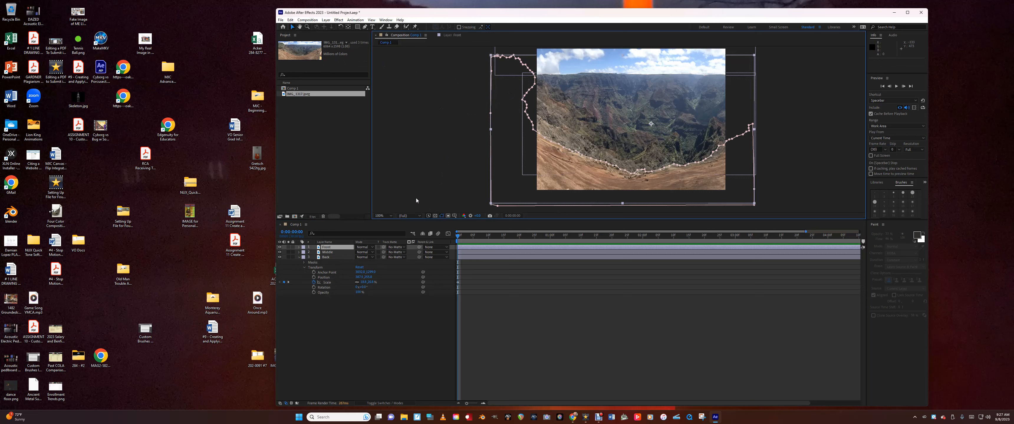
{"action": "left_click", "coordinate": [326, 258]}
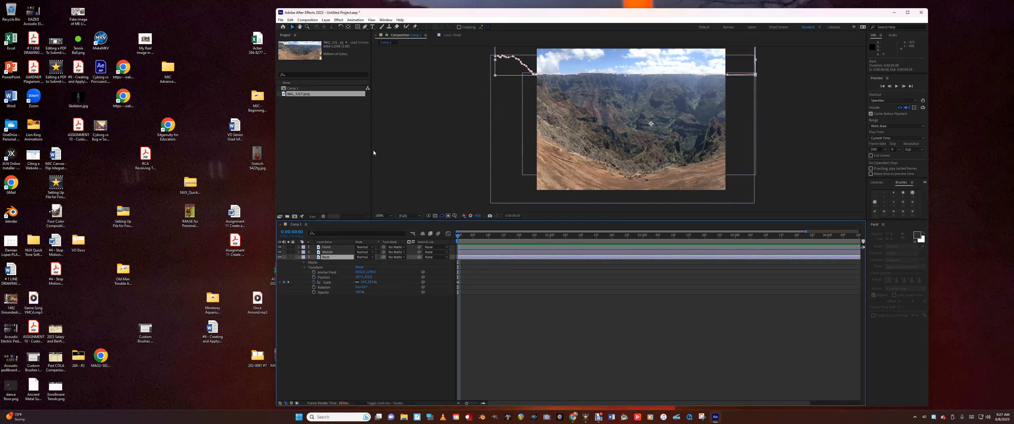
{"action": "left_click", "coordinate": [365, 27]}
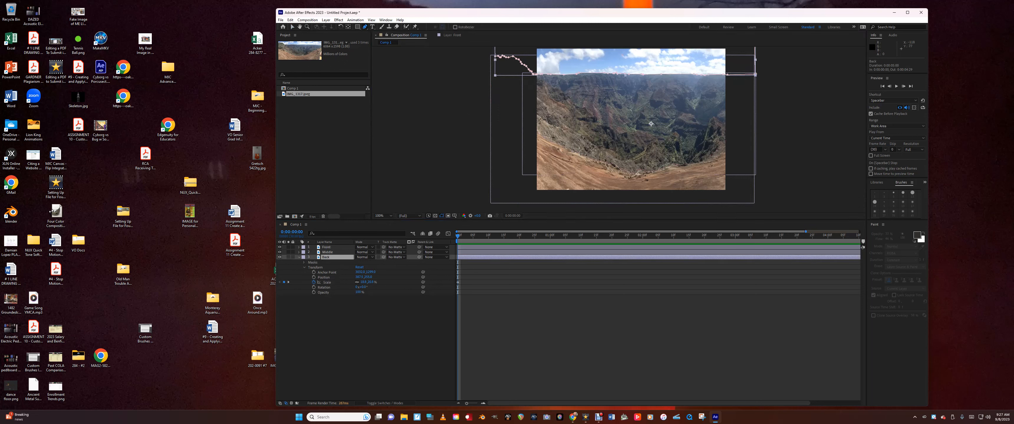
{"action": "left_click", "coordinate": [548, 74]}
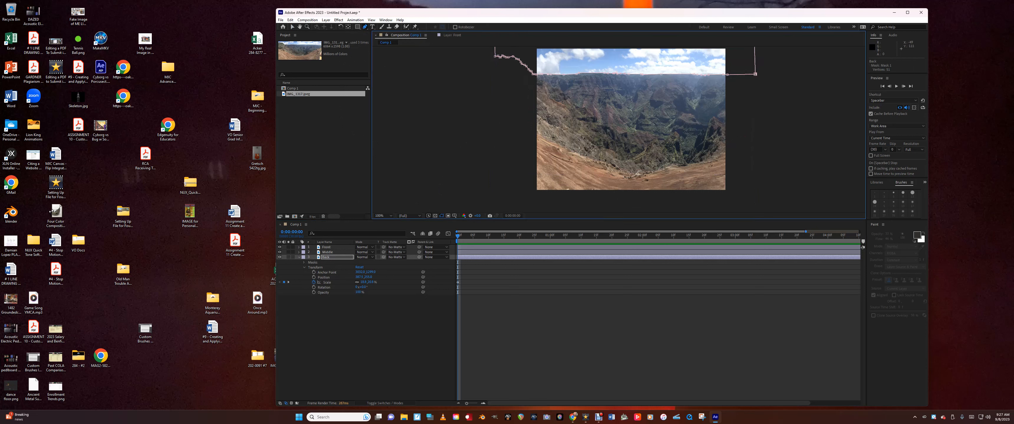
{"action": "left_click", "coordinate": [293, 27]}
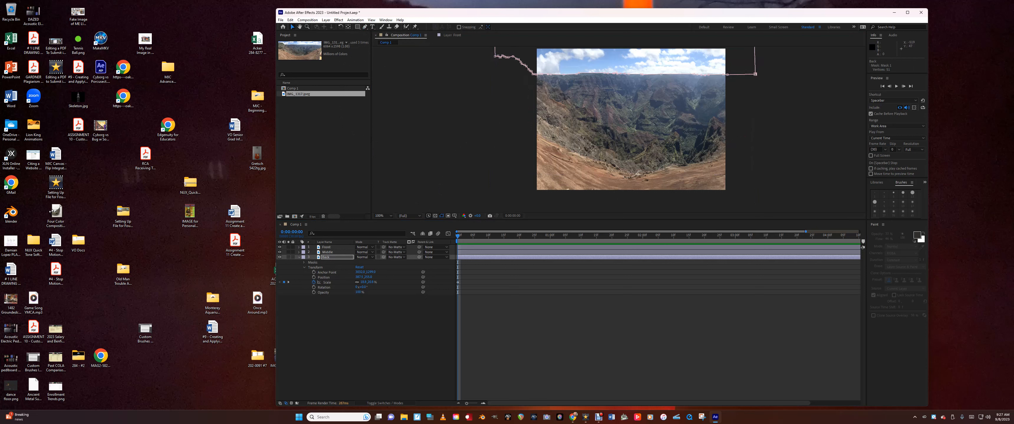
{"action": "left_click_drag", "start_coordinate": [513, 73], "coordinate": [733, 89]}
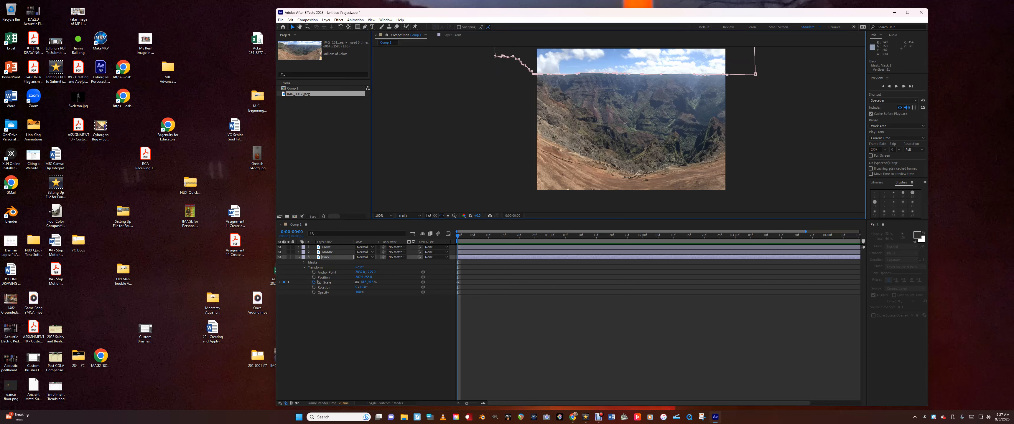
{"action": "left_click_drag", "start_coordinate": [642, 74], "coordinate": [641, 75]}
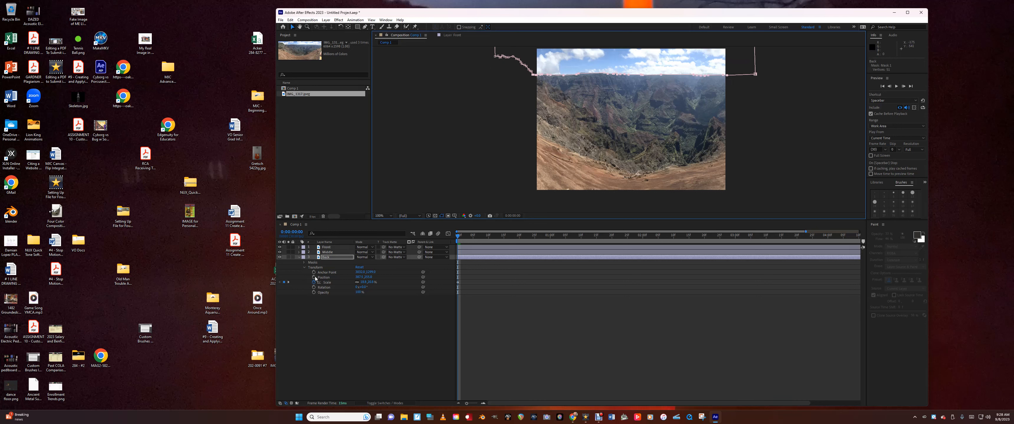
- Expand the Back layer's mask properties and increase its Mask Feather to soften the edge
{"action": "left_click", "coordinate": [337, 258]}
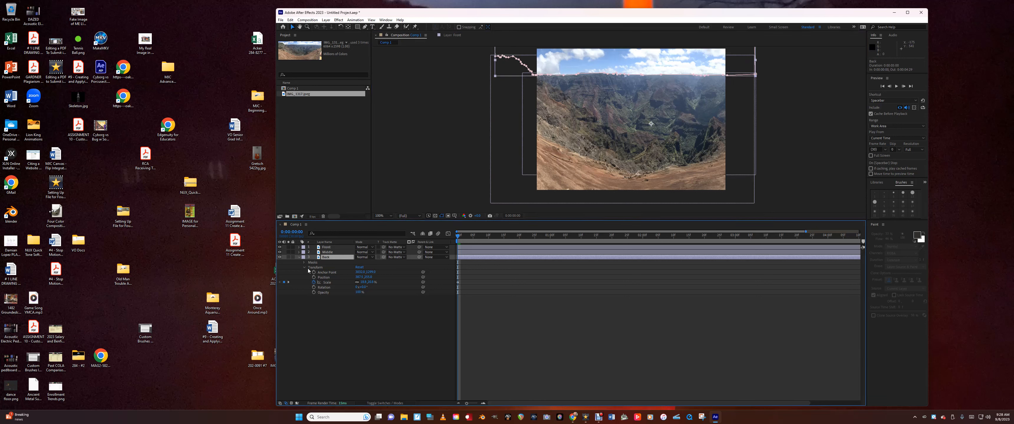
{"action": "left_click", "coordinate": [304, 263]}
{"action": "left_click", "coordinate": [309, 268]}
{"action": "left_click", "coordinate": [319, 268]}
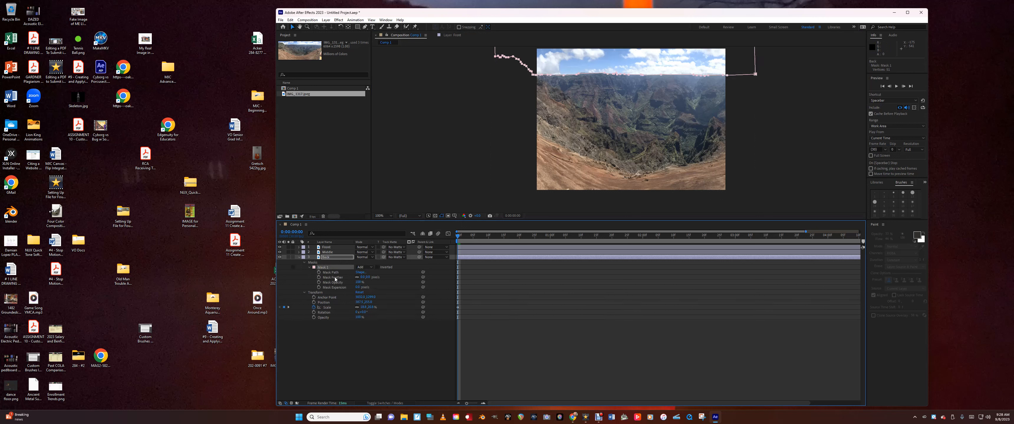
{"action": "left_click", "coordinate": [384, 272]}
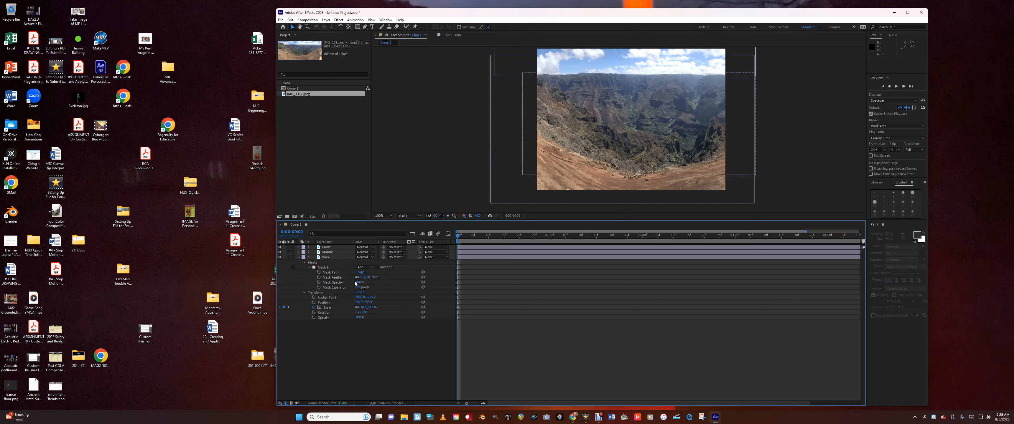
{"action": "left_click_drag", "start_coordinate": [363, 278], "coordinate": [367, 278]}
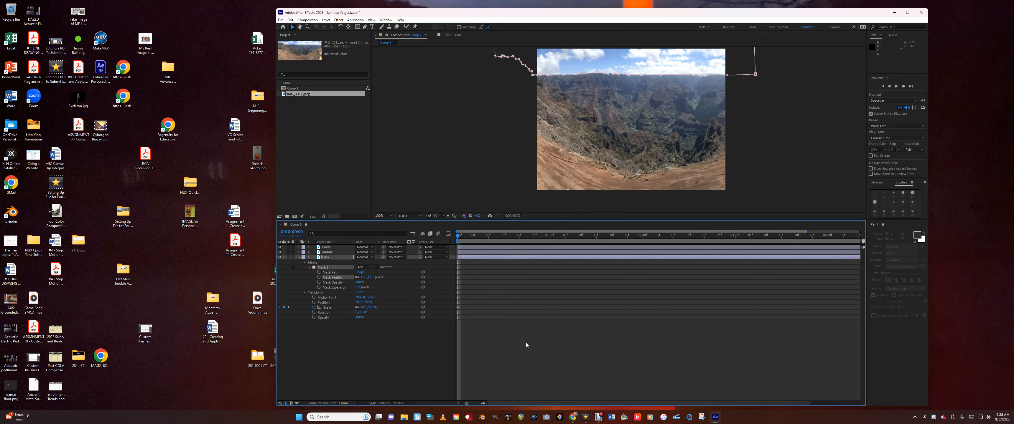
- Preview the animation, then move the Back layer's second Scale keyframe slightly earlier
{"action": "left_click", "coordinate": [400, 338]}
{"action": "key", "text": "space"}
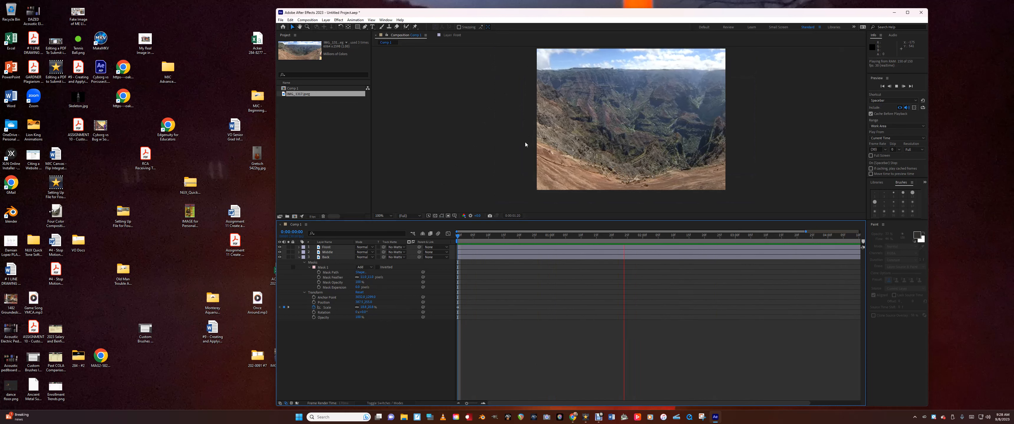
{"action": "key", "text": "space"}
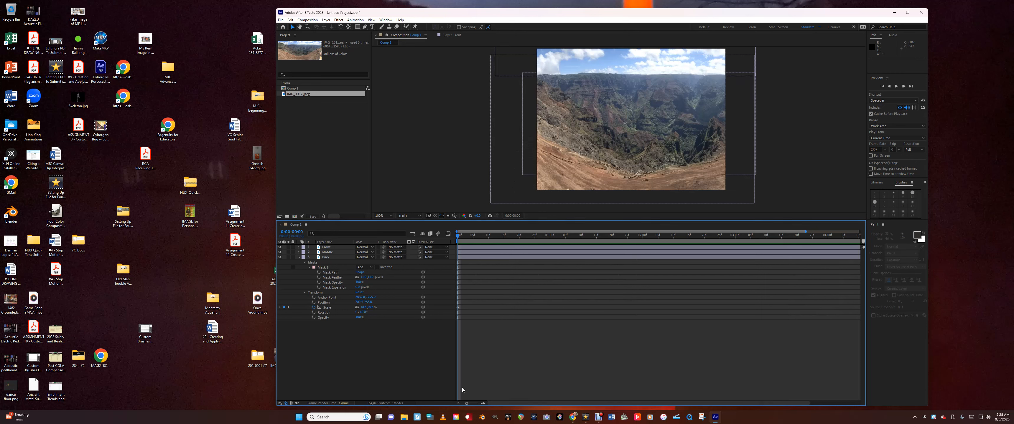
{"action": "left_click_drag", "start_coordinate": [502, 404], "coordinate": [604, 402]}
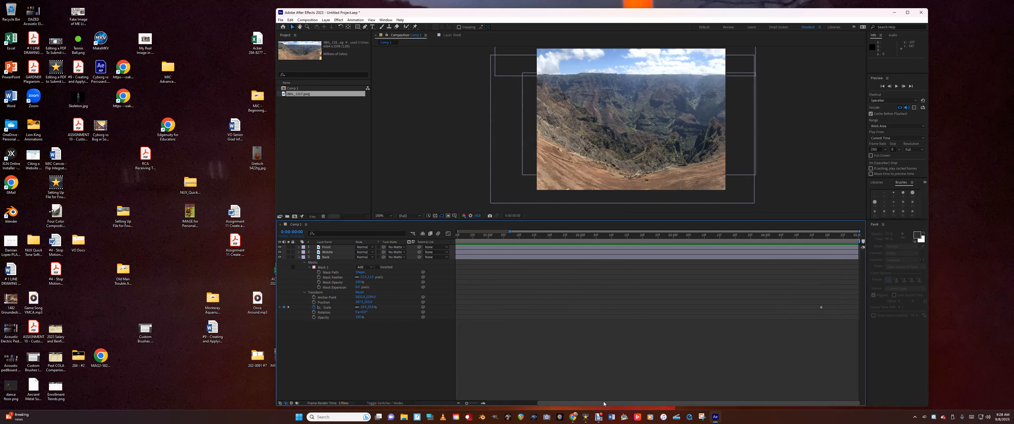
{"action": "left_click_drag", "start_coordinate": [821, 308], "coordinate": [816, 308]}
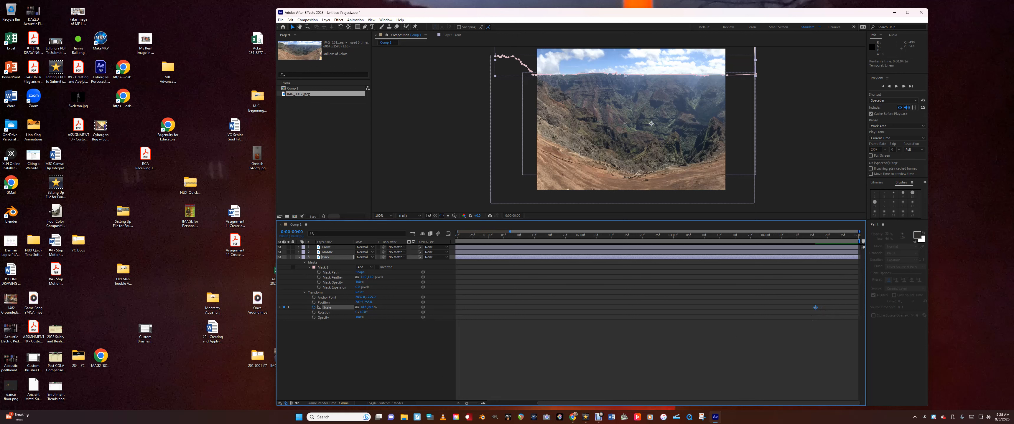
- Move the lower-edge points of the Back layer's mask further down into the canyon and preview the result
{"action": "left_click", "coordinate": [365, 28]}
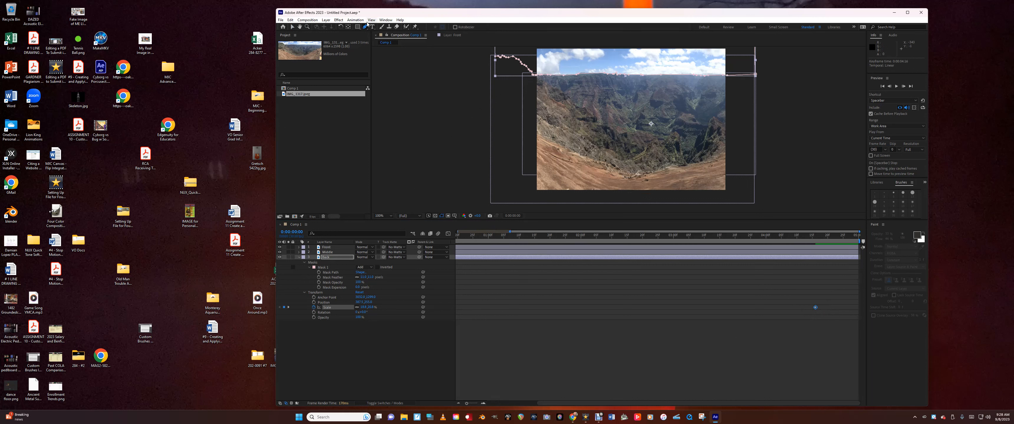
{"action": "left_click", "coordinate": [528, 69]}
{"action": "key", "text": "v"}
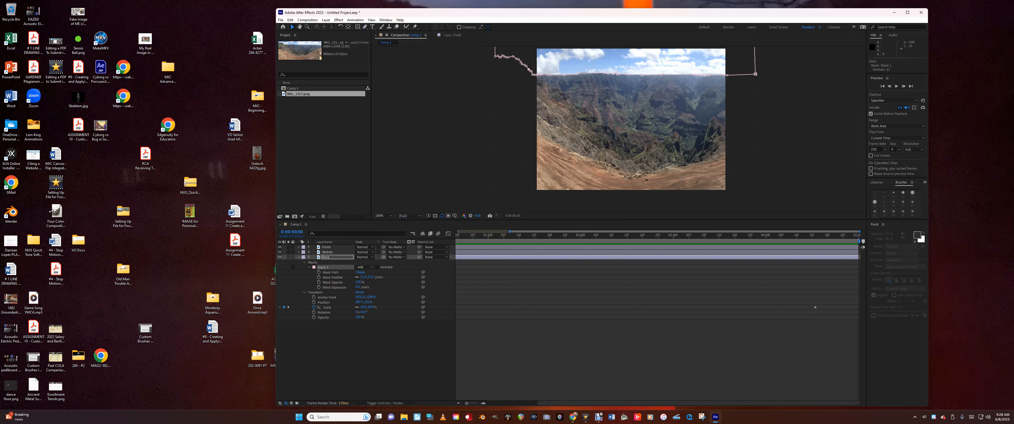
{"action": "left_click_drag", "start_coordinate": [523, 74], "coordinate": [542, 80]}
{"action": "left_click_drag", "start_coordinate": [678, 92], "coordinate": [722, 76]}
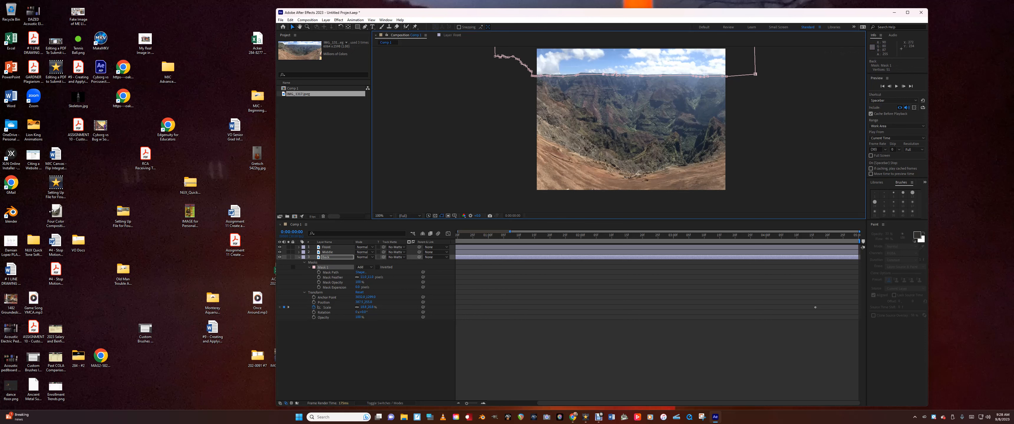
{"action": "key", "text": "space"}
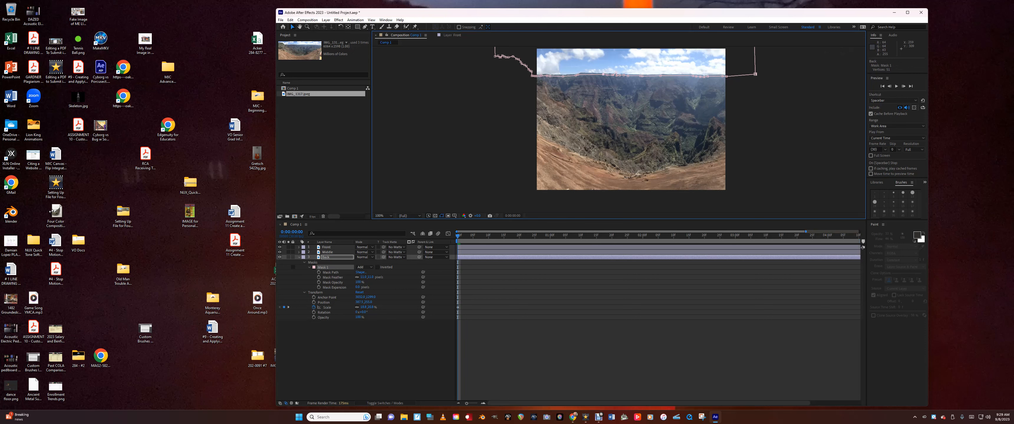
{"action": "key", "text": "space"}
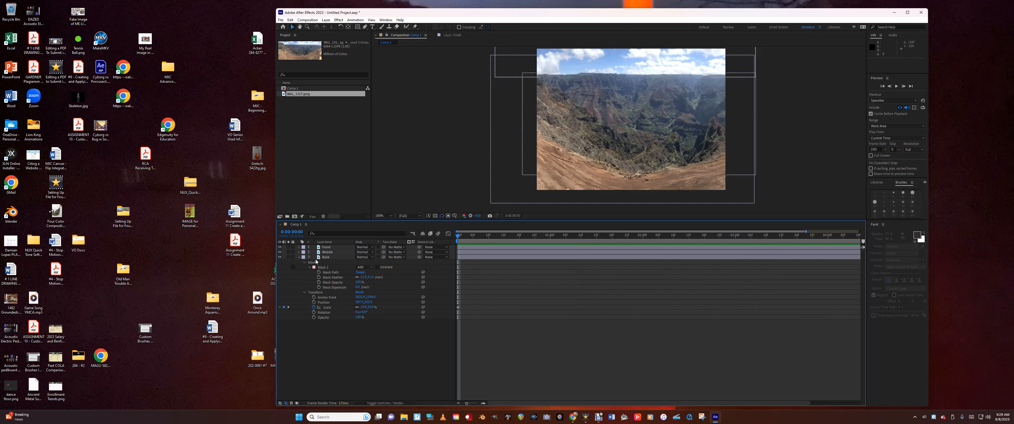
- Move the end Scale keyframes of the Back, Middle and Front layers later, keeping them staggered, and preview the animation
{"action": "left_click", "coordinate": [299, 252]}
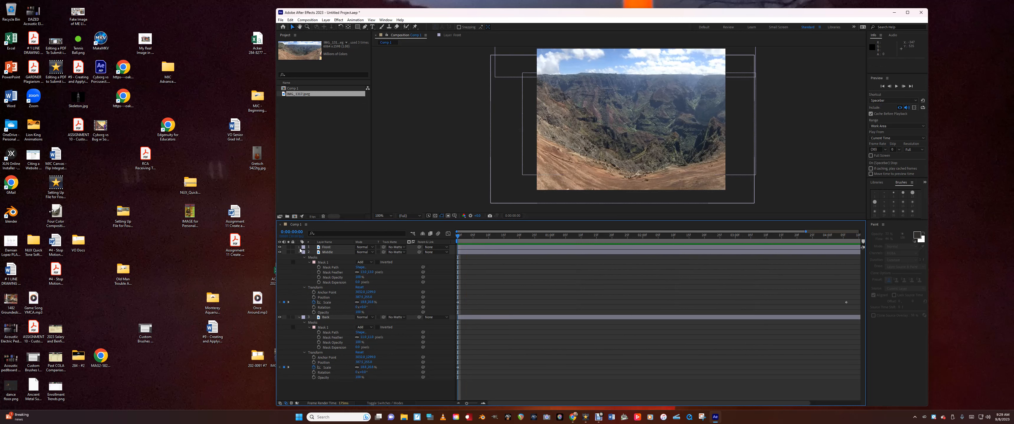
{"action": "left_click", "coordinate": [299, 247]}
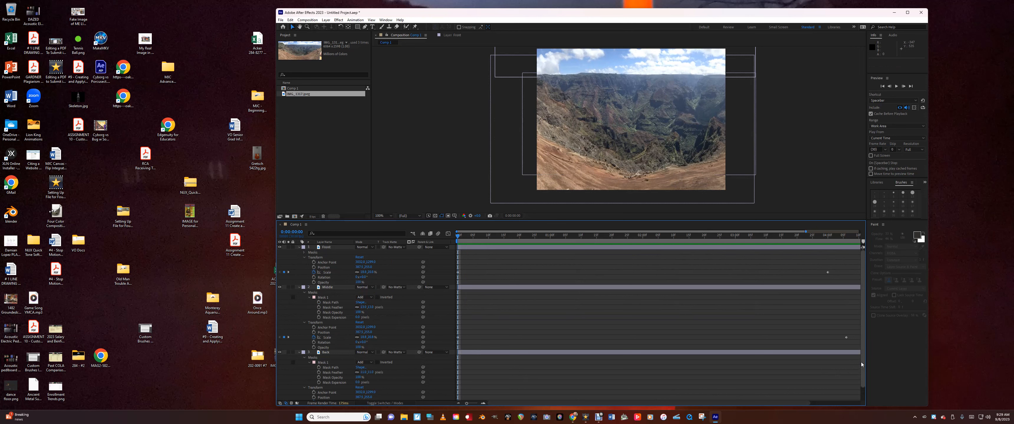
{"action": "scroll", "coordinate": [862, 352], "scroll_direction": "down", "scroll_amount": 1}
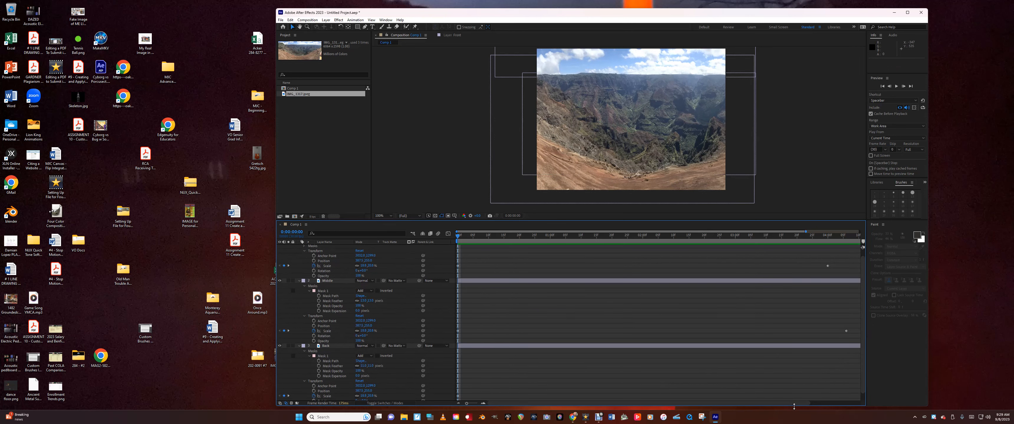
{"action": "left_click_drag", "start_coordinate": [796, 404], "coordinate": [855, 395]}
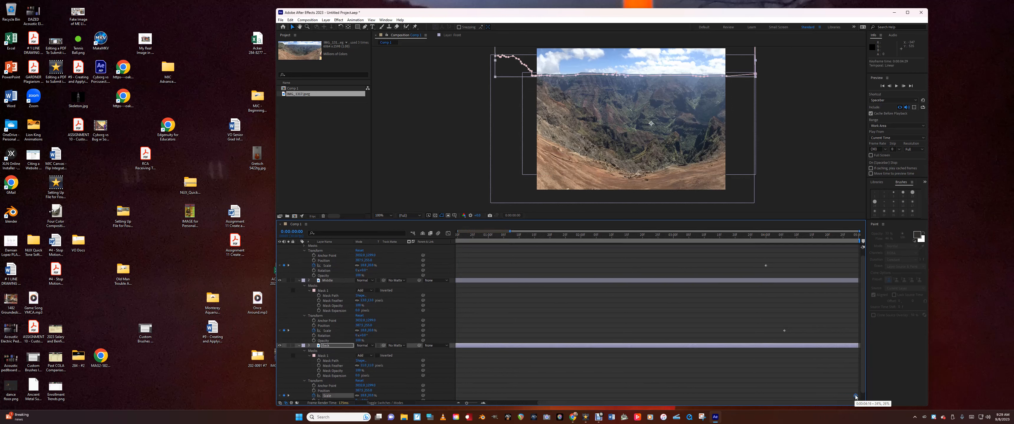
{"action": "left_click_drag", "start_coordinate": [785, 331], "coordinate": [829, 330]}
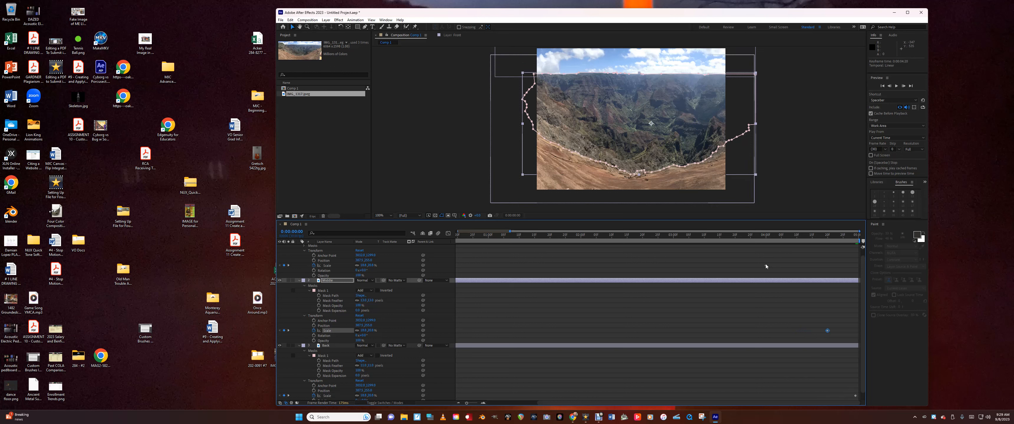
{"action": "left_click_drag", "start_coordinate": [765, 264], "coordinate": [799, 265]}
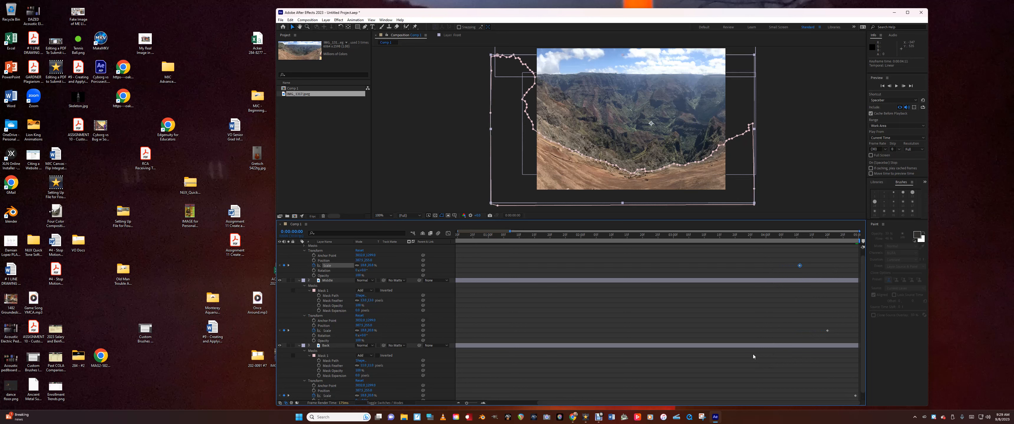
{"action": "key", "text": "space"}
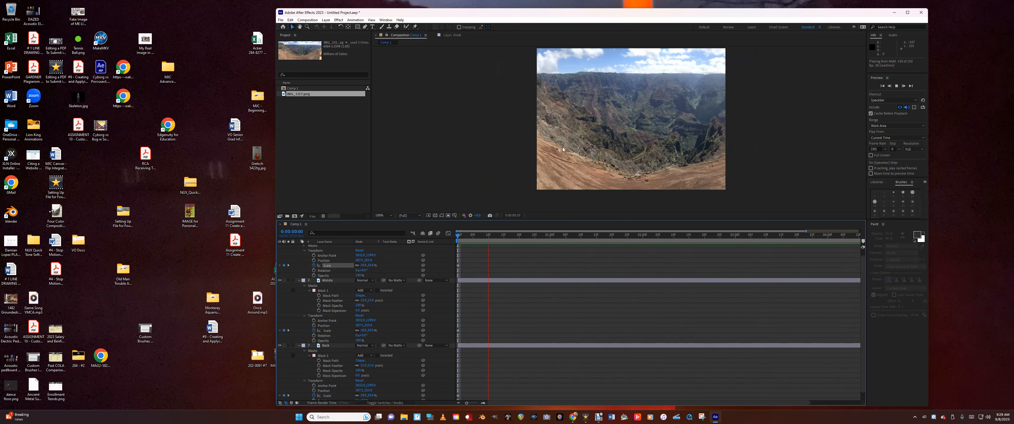
{"action": "key", "text": "space"}
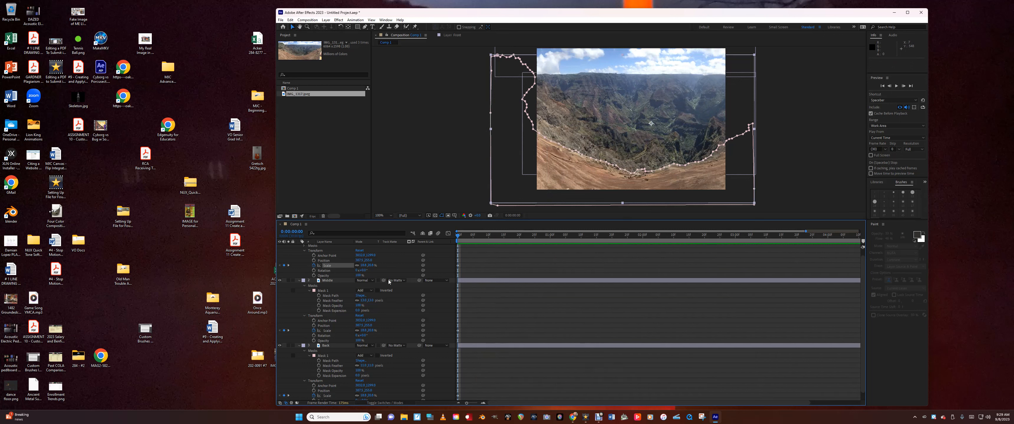
- Select the points along the lower edge of the Middle layer's mask and nudge them slightly downward
{"action": "left_click", "coordinate": [327, 281]}
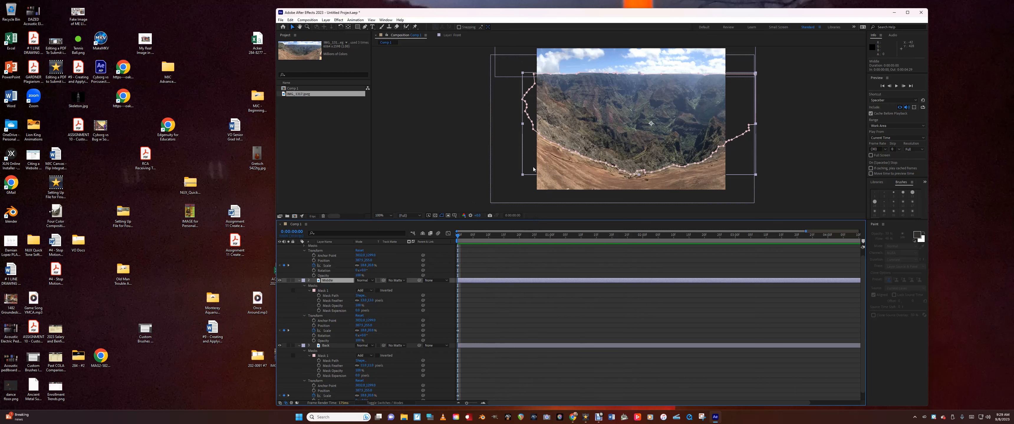
{"action": "left_click", "coordinate": [365, 27]}
{"action": "left_click", "coordinate": [582, 156]}
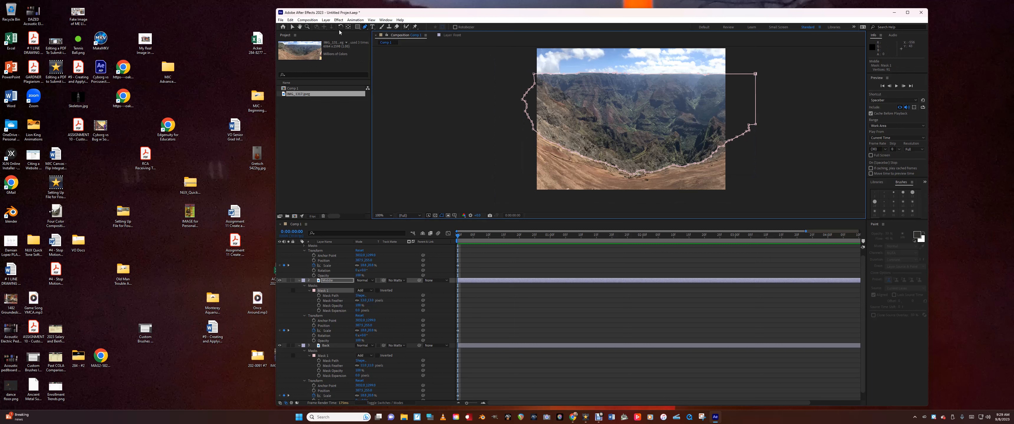
{"action": "left_click", "coordinate": [292, 27]}
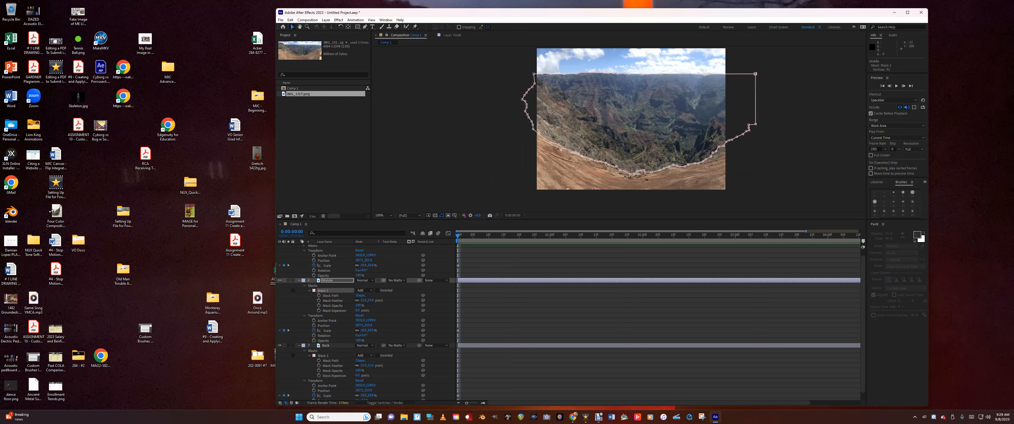
{"action": "left_click_drag", "start_coordinate": [531, 133], "coordinate": [741, 194]}
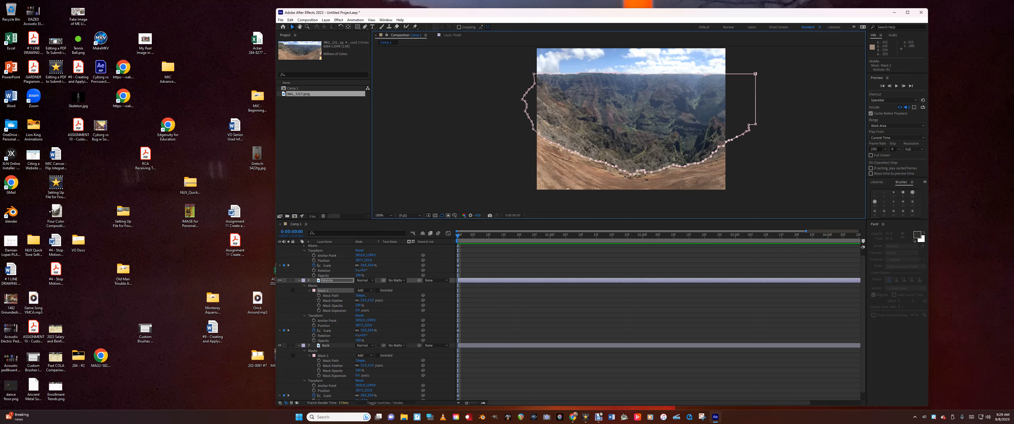
{"action": "left_click_drag", "start_coordinate": [689, 166], "coordinate": [687, 164]}
{"action": "key", "text": "Down"}
{"action": "key", "text": "Down"}
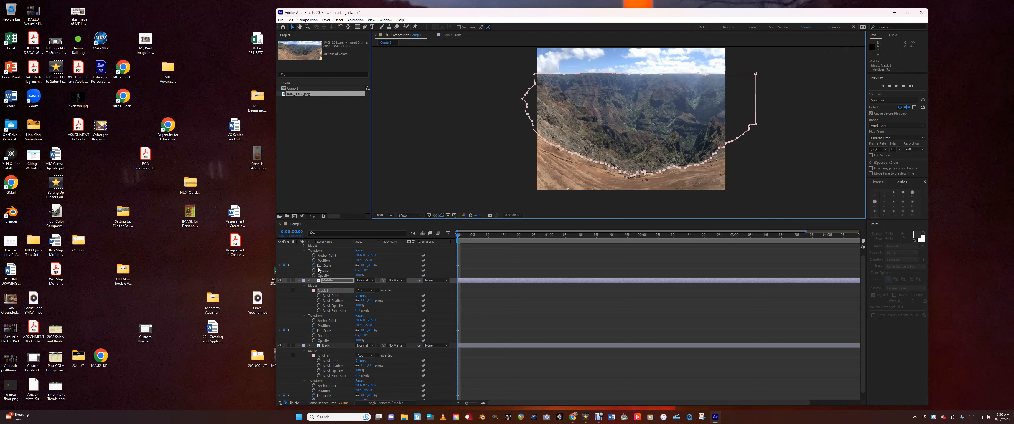
- Select the points along the lower edge of the Back layer's mask and nudge them slightly downward
{"action": "left_click", "coordinate": [325, 347]}
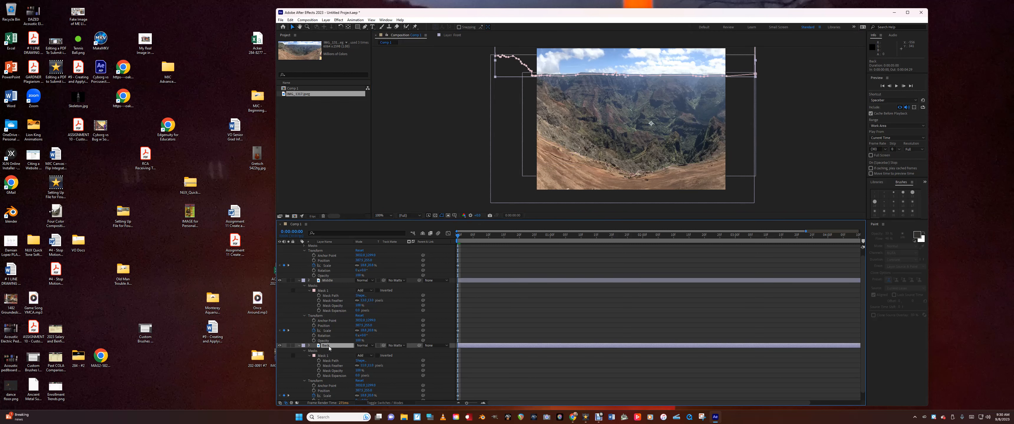
{"action": "left_click", "coordinate": [365, 27]}
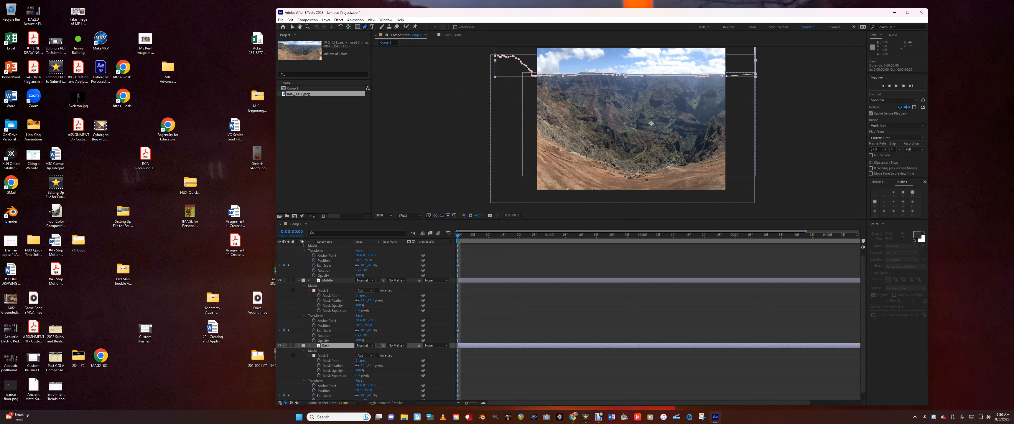
{"action": "left_click", "coordinate": [292, 27]}
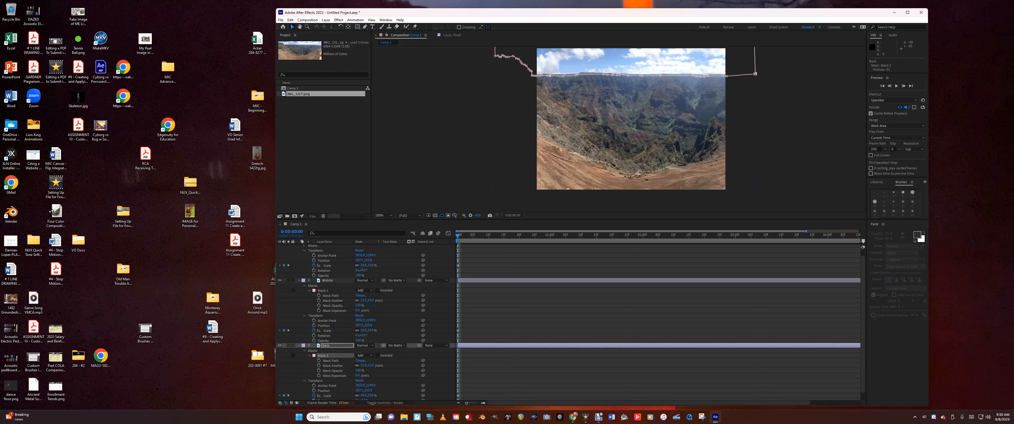
{"action": "left_click_drag", "start_coordinate": [522, 71], "coordinate": [751, 93]}
{"action": "key", "text": "Down"}
{"action": "key", "text": "Down"}
{"action": "key", "text": "Down"}
{"action": "key", "text": "Down"}
{"action": "key", "text": "Down"}
{"action": "left_click_drag", "start_coordinate": [704, 78], "coordinate": [704, 79]}
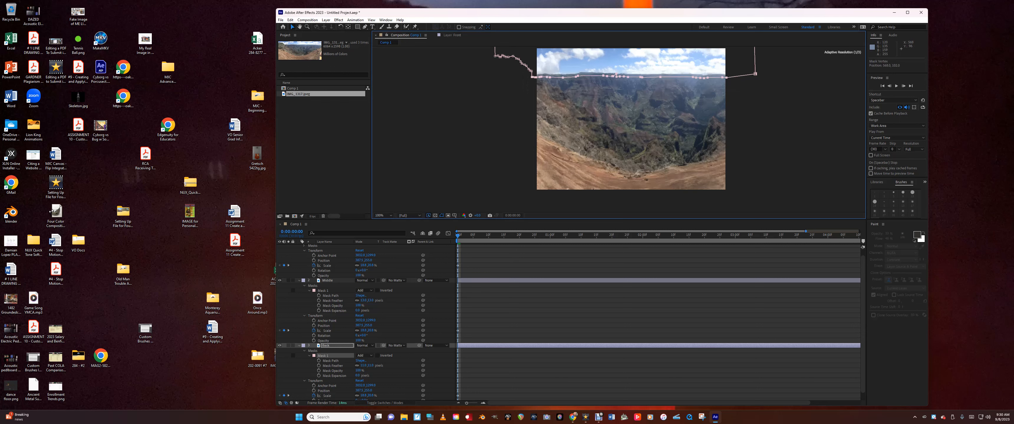
- Deselect the mask points and preview the animation to check the seam along the canyon rim
{"action": "left_click", "coordinate": [451, 182]}
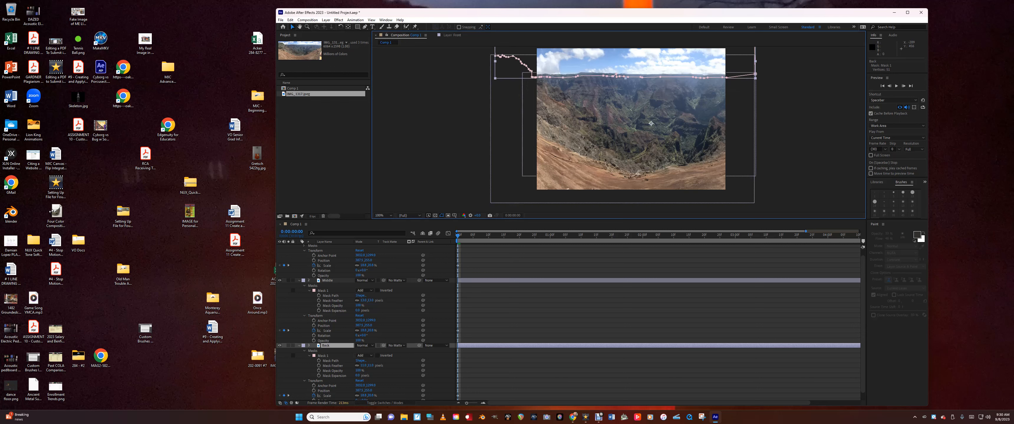
{"action": "key", "text": "space"}
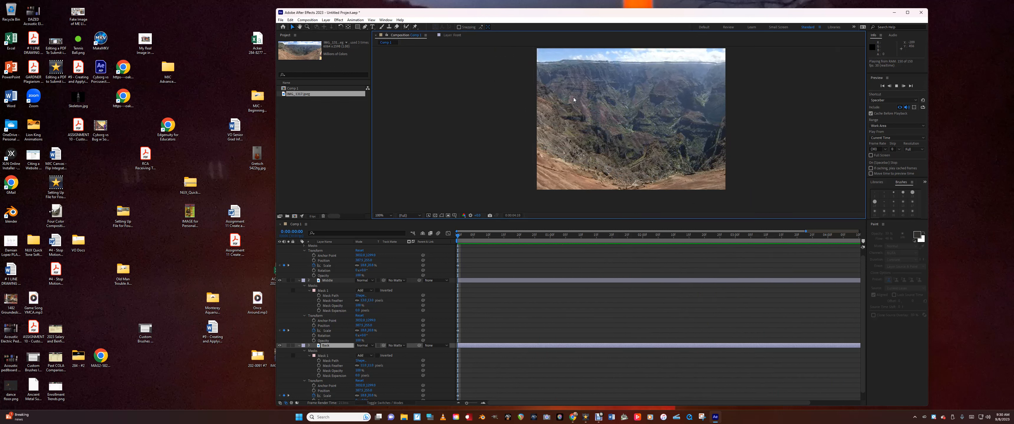
{"action": "key", "text": "space"}
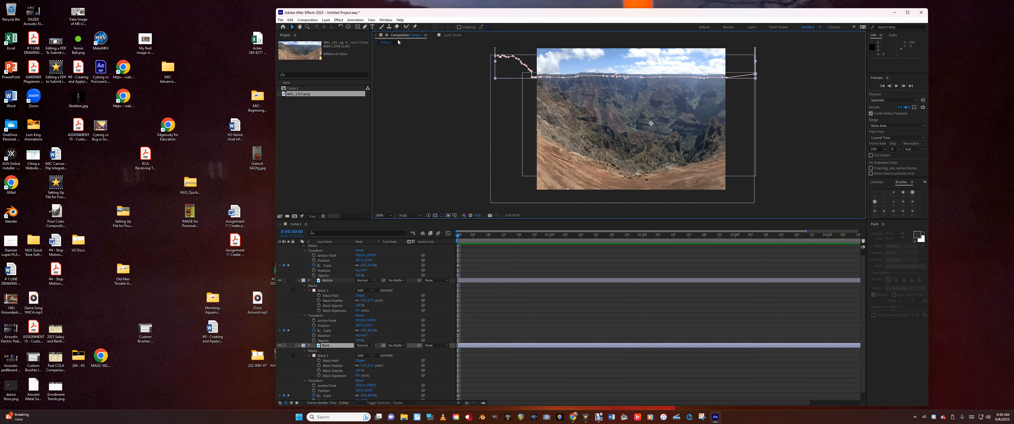
- Reselect the lower-edge points of the Back layer's mask and move them slightly upward along the horizon
{"action": "left_click", "coordinate": [365, 27]}
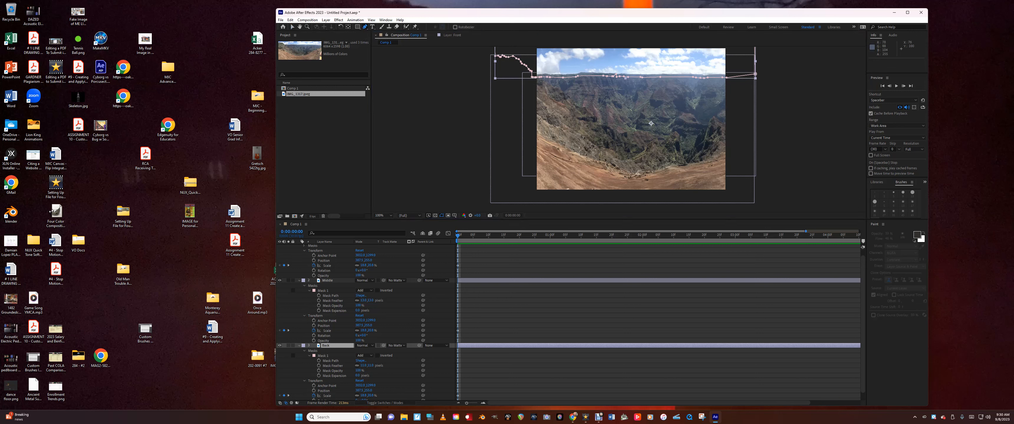
{"action": "left_click", "coordinate": [562, 77]}
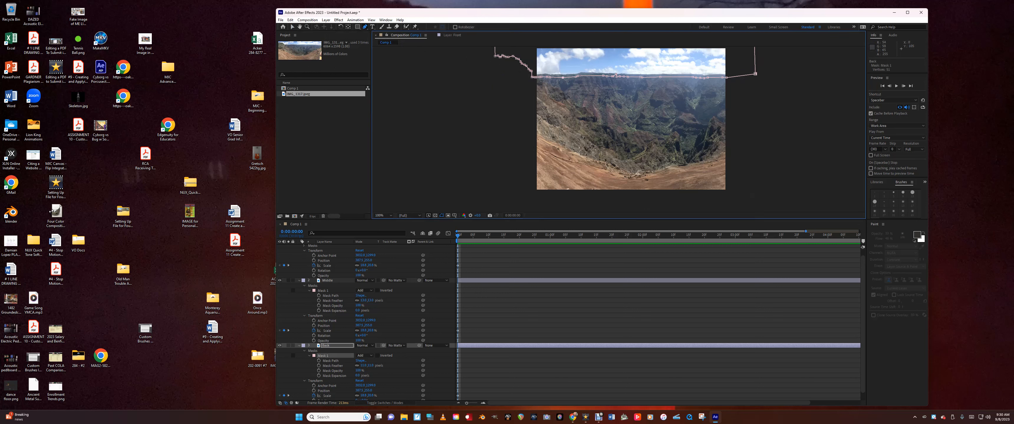
{"action": "left_click", "coordinate": [292, 26]}
{"action": "left_click_drag", "start_coordinate": [516, 73], "coordinate": [770, 96]}
{"action": "left_click_drag", "start_coordinate": [613, 76], "coordinate": [612, 74]}
{"action": "left_click", "coordinate": [612, 72]}
{"action": "left_click_drag", "start_coordinate": [613, 73], "coordinate": [615, 73]}
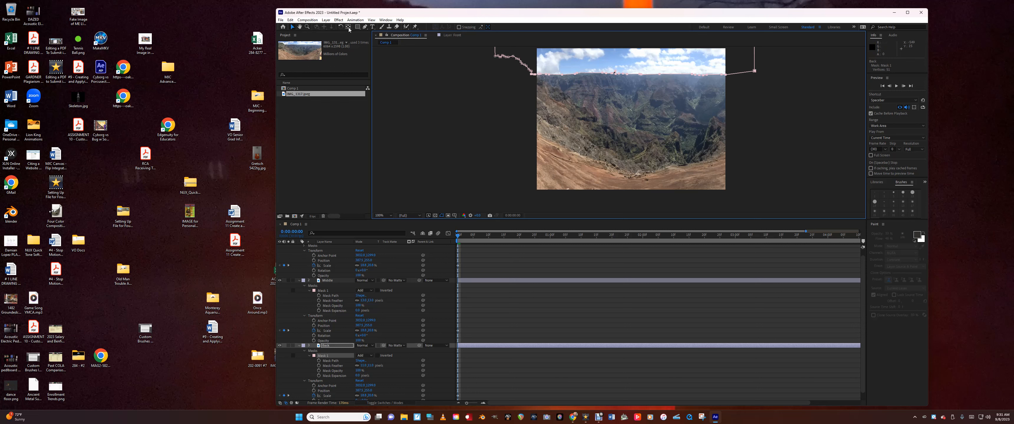
{"action": "left_click", "coordinate": [365, 27]}
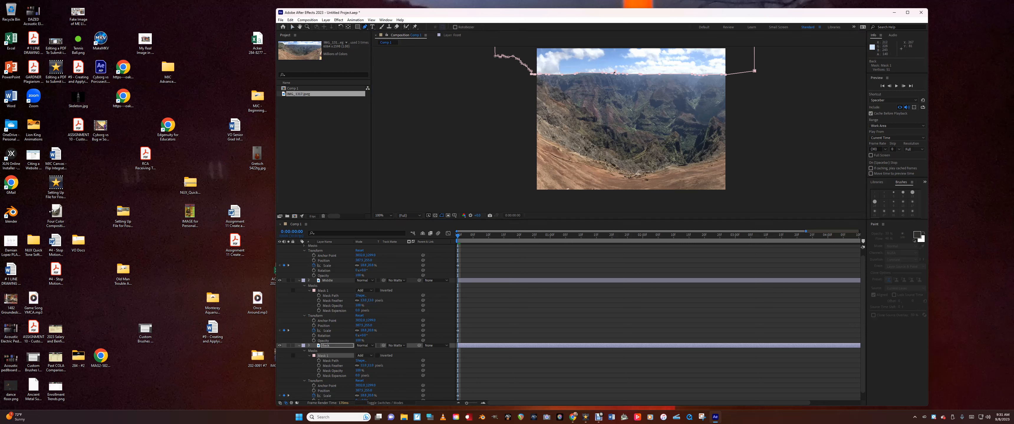
{"action": "left_click", "coordinate": [616, 72]}
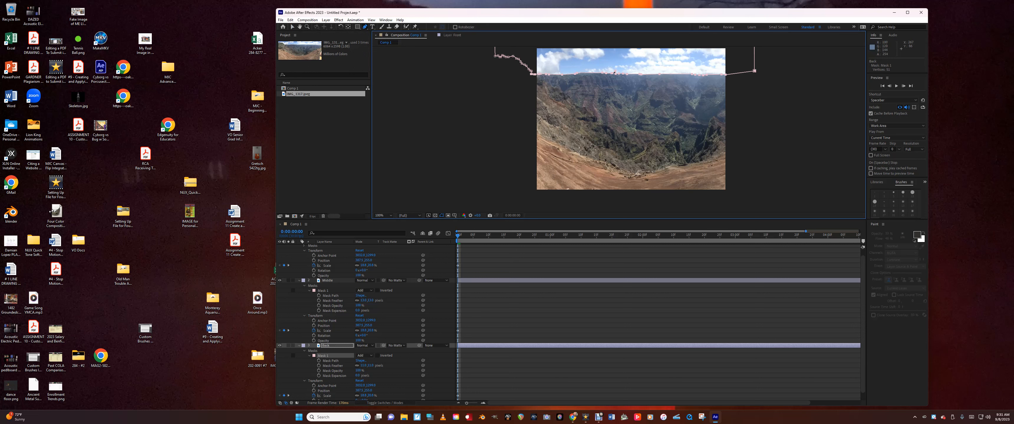
{"action": "left_click", "coordinate": [771, 94]}
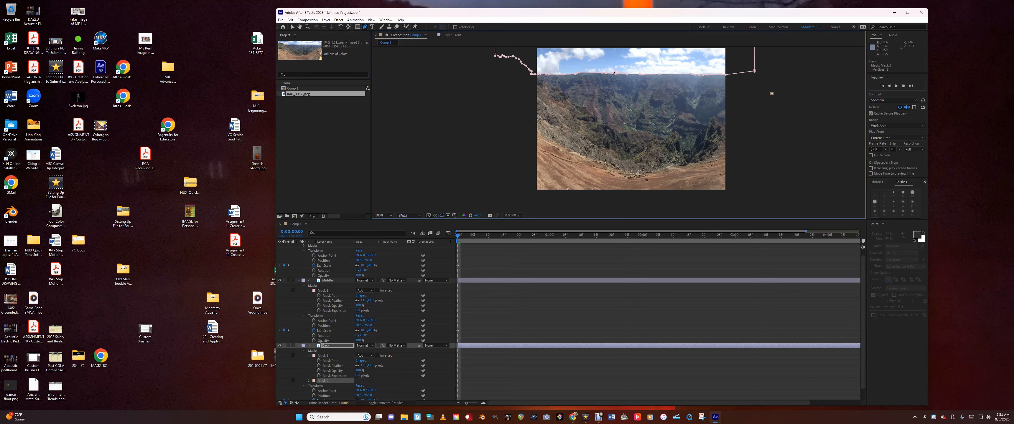
{"action": "left_click", "coordinate": [615, 73]}
{"action": "key", "text": "ctrl+z"}
{"action": "key", "text": "ctrl+z"}
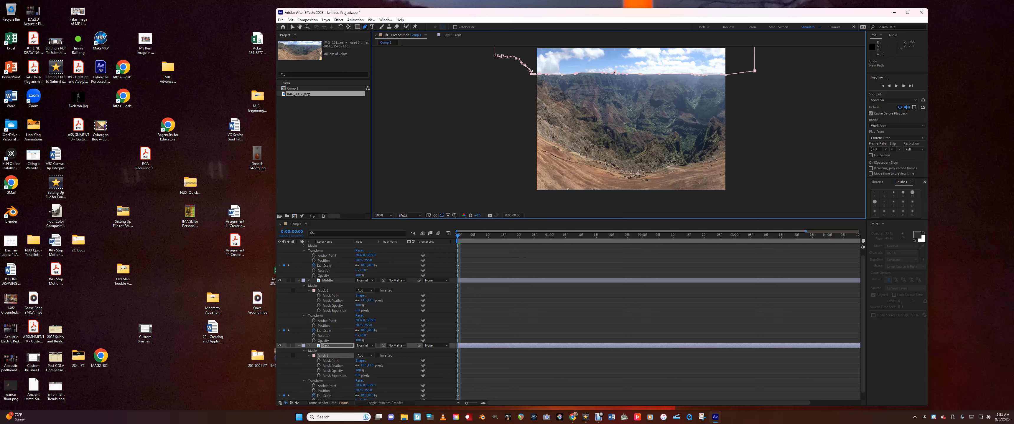
- Fine-tune the position of the selected points on the Back layer's mask at the horizon
{"action": "left_click", "coordinate": [293, 28]}
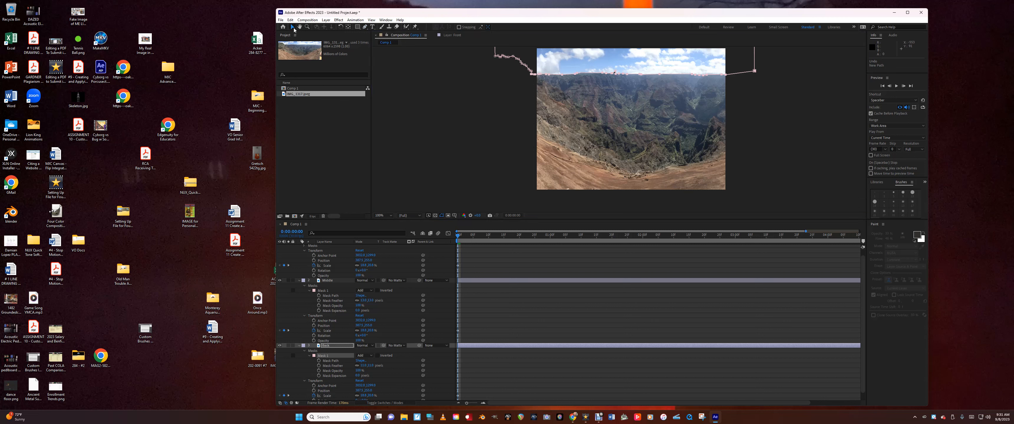
{"action": "left_click", "coordinate": [615, 72]}
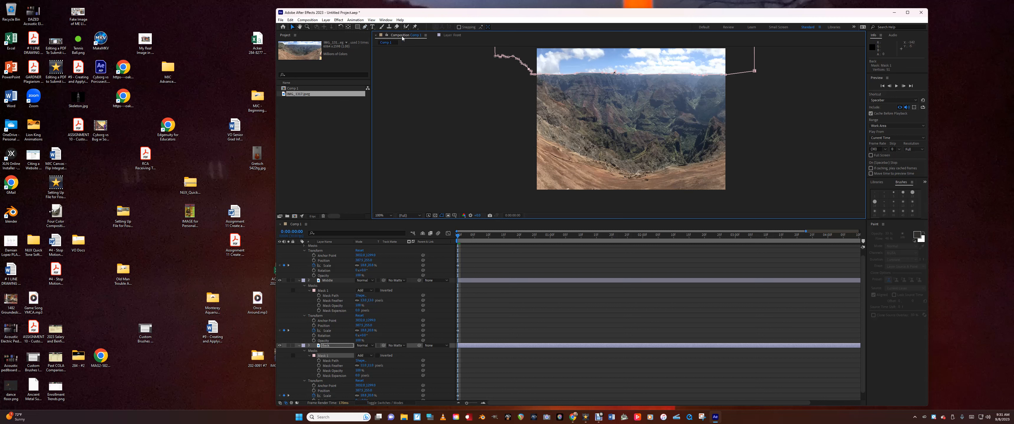
{"action": "left_click_drag", "start_coordinate": [615, 72], "coordinate": [615, 73]}
- Select the points along the upper edge of the Middle layer's mask, nudge them slightly upward, and preview the animation
{"action": "left_click", "coordinate": [327, 281]}
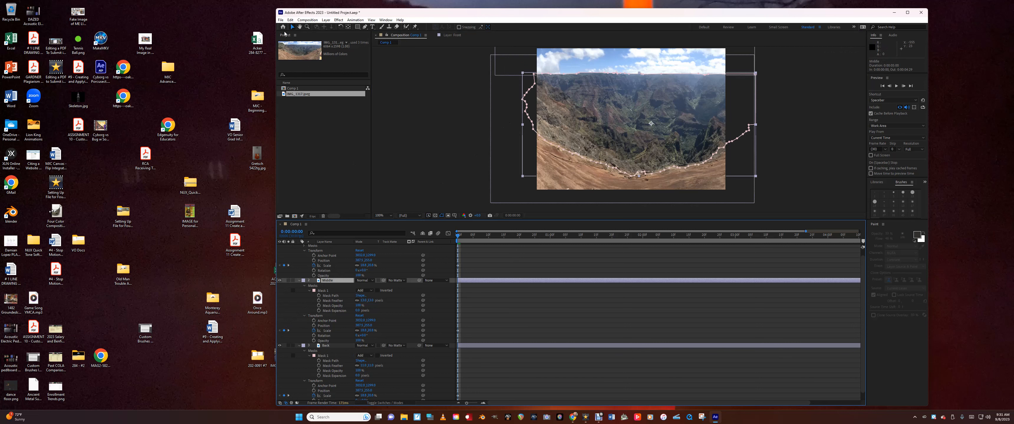
{"action": "left_click", "coordinate": [365, 26]}
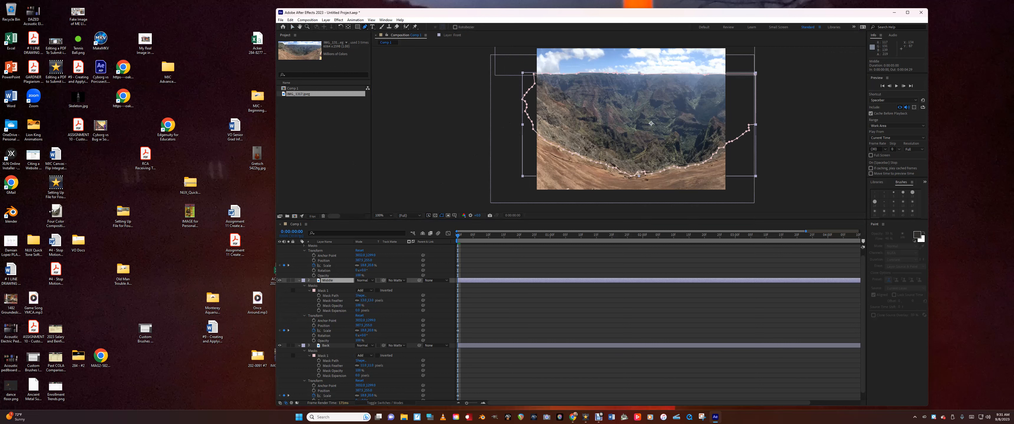
{"action": "left_click", "coordinate": [577, 74]}
{"action": "left_click", "coordinate": [292, 26]}
{"action": "left_click_drag", "start_coordinate": [497, 52], "coordinate": [765, 91]}
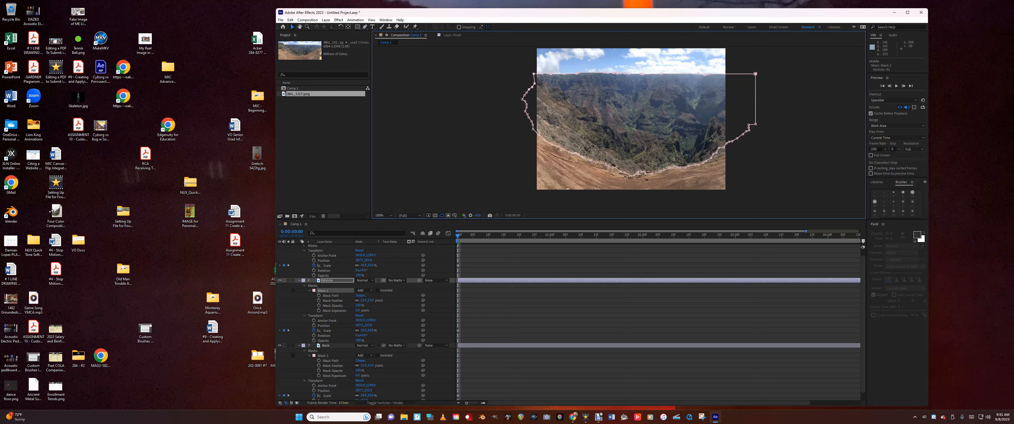
{"action": "left_click", "coordinate": [676, 74]}
{"action": "key", "text": "space"}
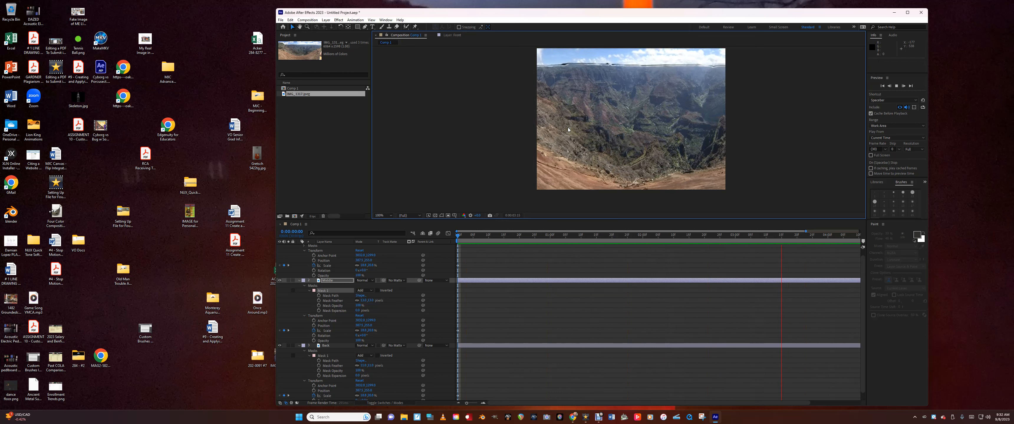
{"action": "key", "text": "space"}
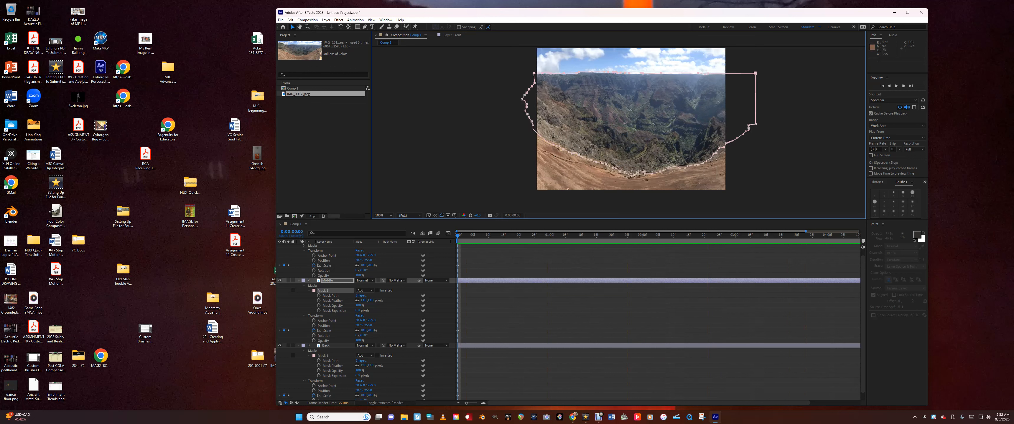
- Increase the Scale value at the Middle layer's end keyframe and preview the animation from the start
{"action": "left_click", "coordinate": [338, 282]}
{"action": "left_click_drag", "start_coordinate": [456, 236], "coordinate": [829, 294]}
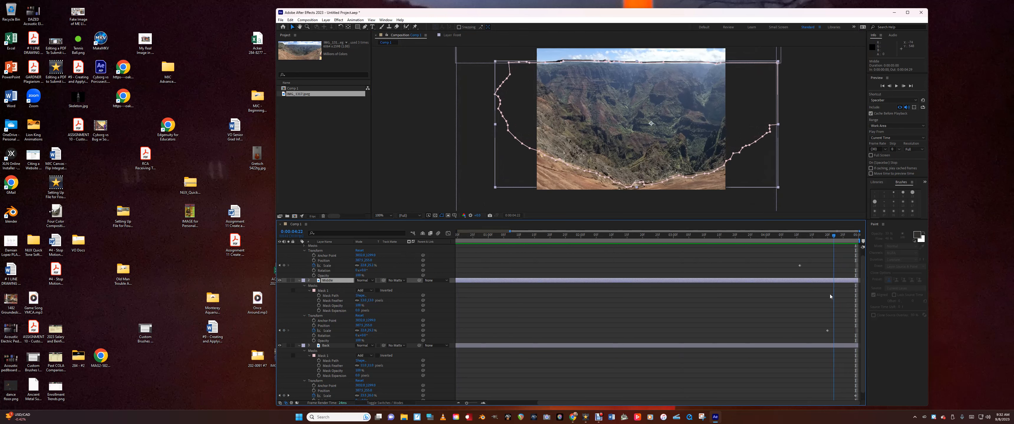
{"action": "left_click", "coordinate": [827, 331]}
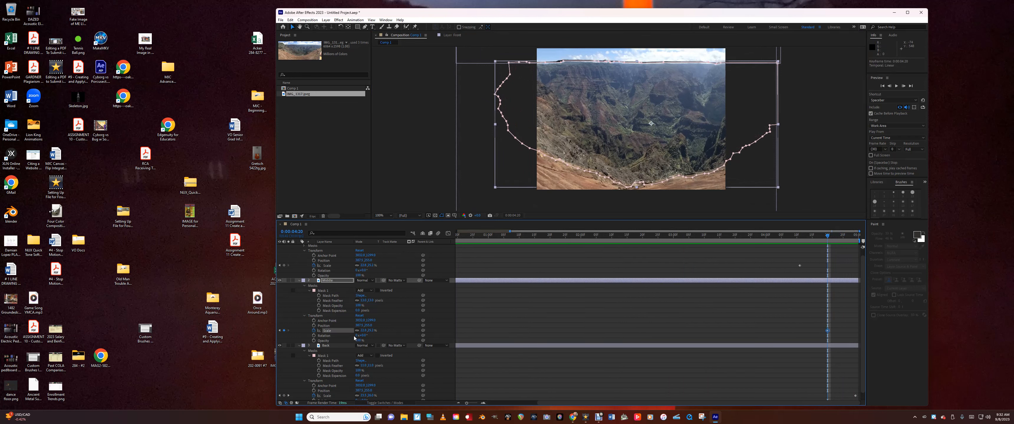
{"action": "left_click_drag", "start_coordinate": [362, 330], "coordinate": [362, 331]}
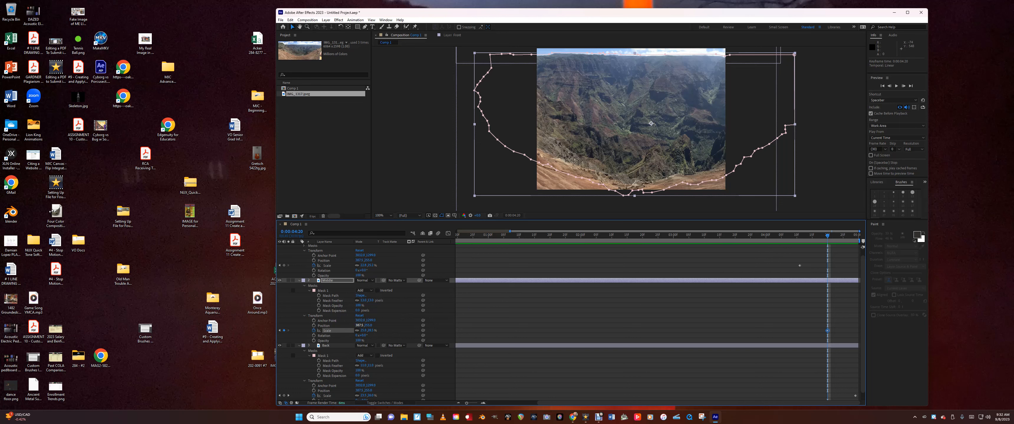
{"action": "left_click_drag", "start_coordinate": [364, 330], "coordinate": [363, 331]}
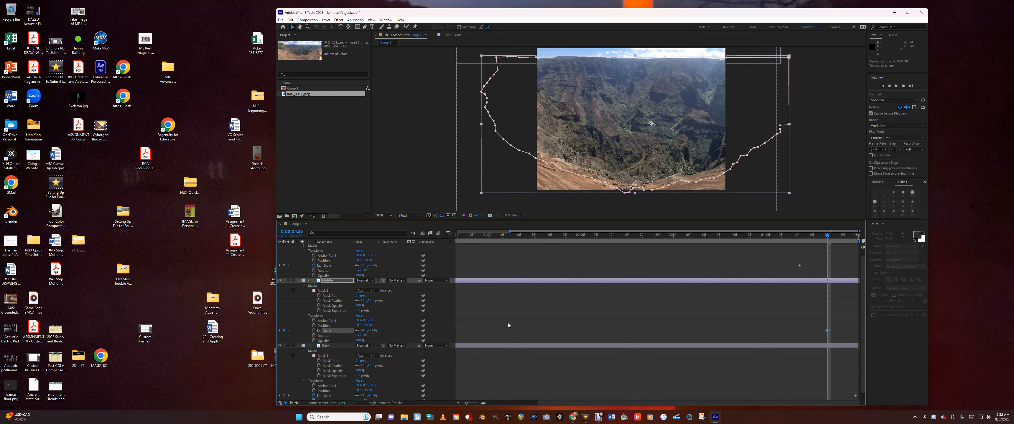
{"action": "key", "text": "Home"}
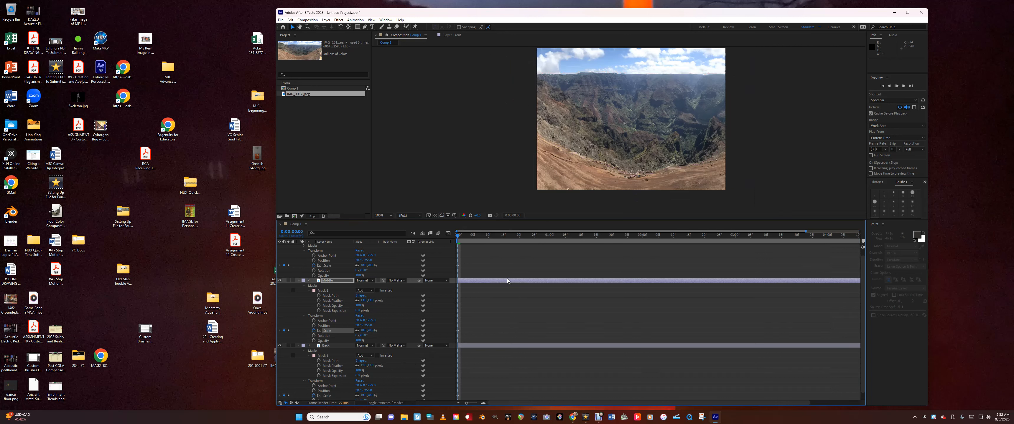
{"action": "key", "text": "space"}
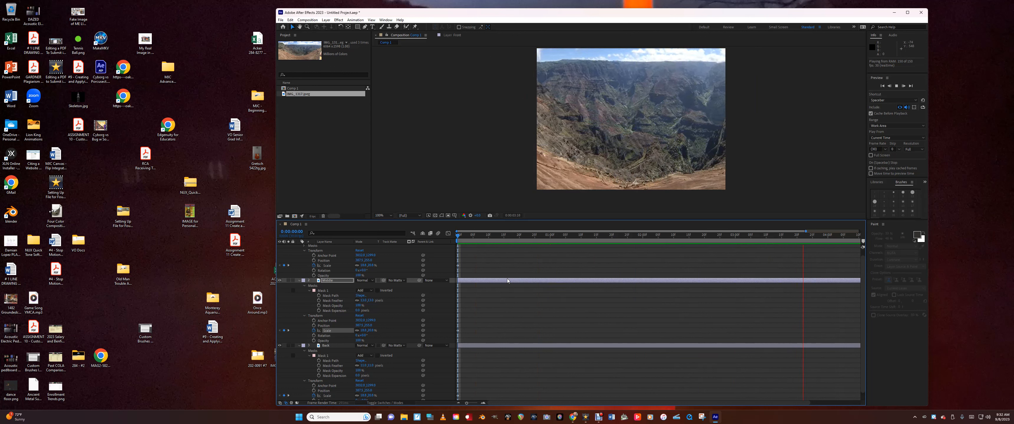
{"action": "key", "text": "space"}
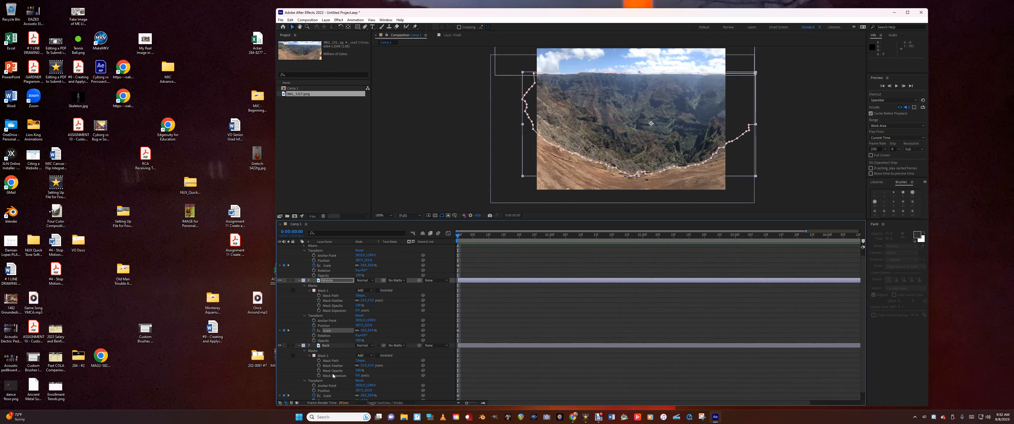
- Collapse the Middle and Back layers' property groups and leave the Front layer selected with its properties expanded
{"action": "scroll", "coordinate": [317, 315], "scroll_direction": "up", "scroll_amount": 1}
{"action": "left_click", "coordinate": [299, 247]}
{"action": "left_click", "coordinate": [299, 252]}
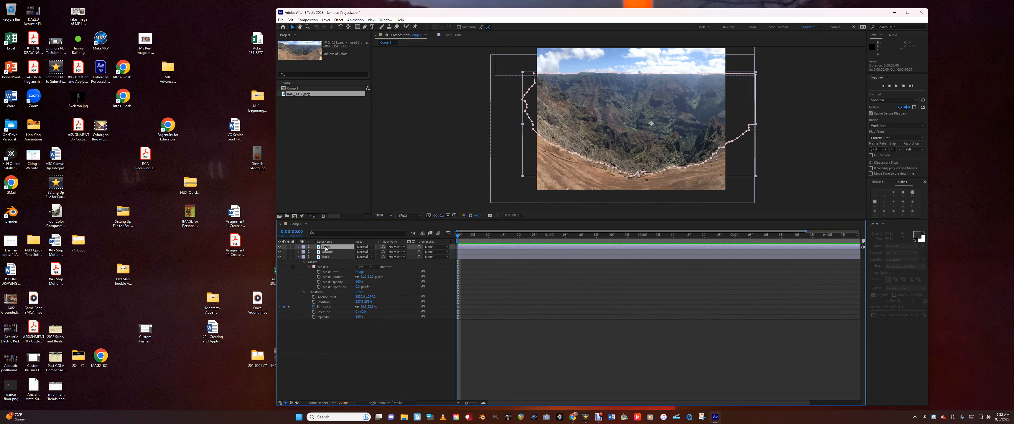
{"action": "left_click", "coordinate": [326, 247]}
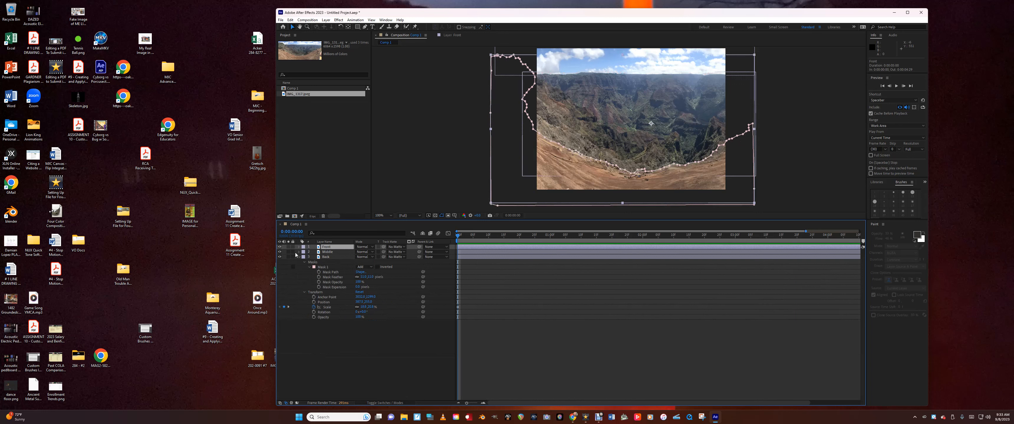
{"action": "left_click", "coordinate": [305, 292]}
{"action": "left_click", "coordinate": [304, 262]}
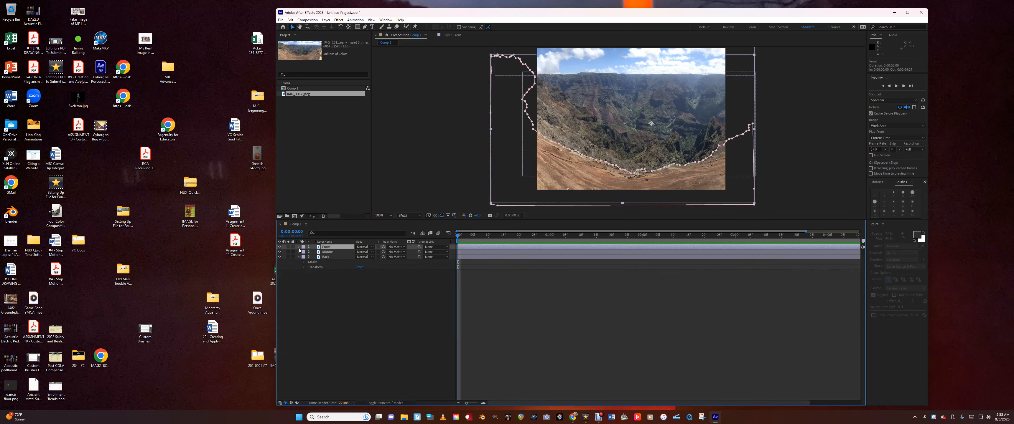
{"action": "left_click", "coordinate": [299, 247]}
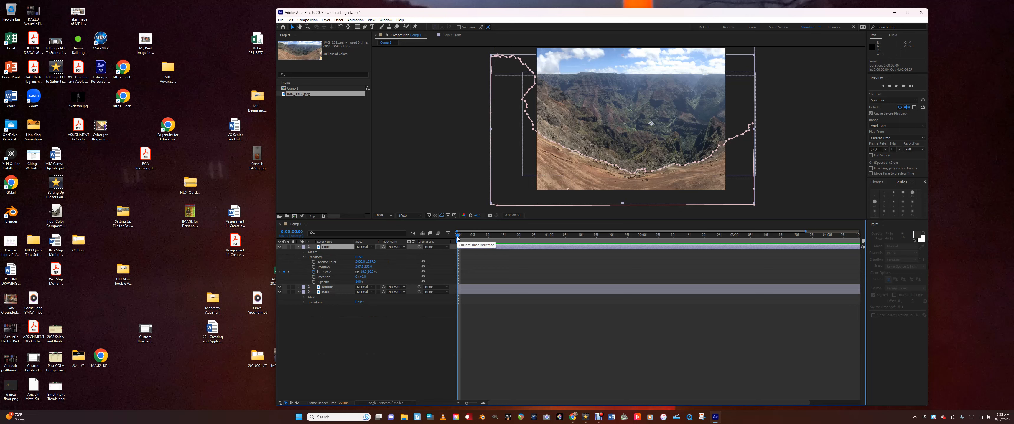
- Slightly increase the Scale value at the Front layer's end keyframe and preview the animation
{"action": "key", "text": "End"}
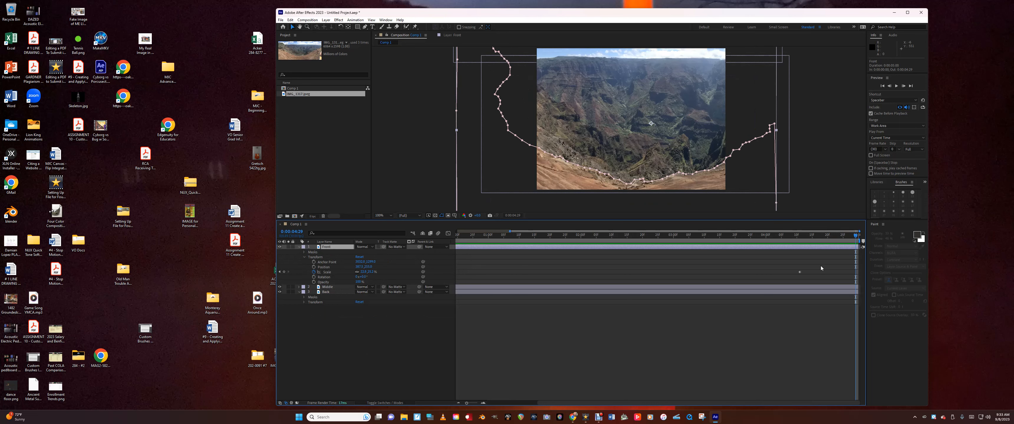
{"action": "left_click_drag", "start_coordinate": [856, 236], "coordinate": [800, 247]}
{"action": "left_click", "coordinate": [799, 272]}
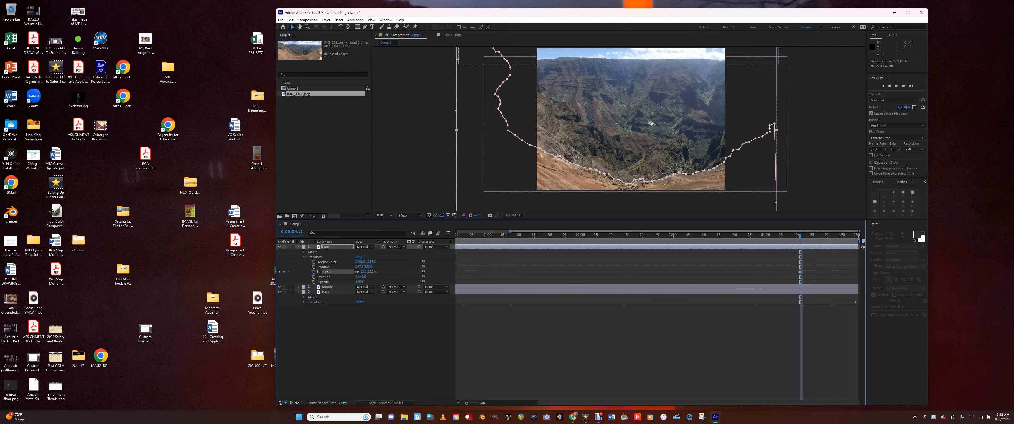
{"action": "left_click_drag", "start_coordinate": [363, 272], "coordinate": [363, 272]}
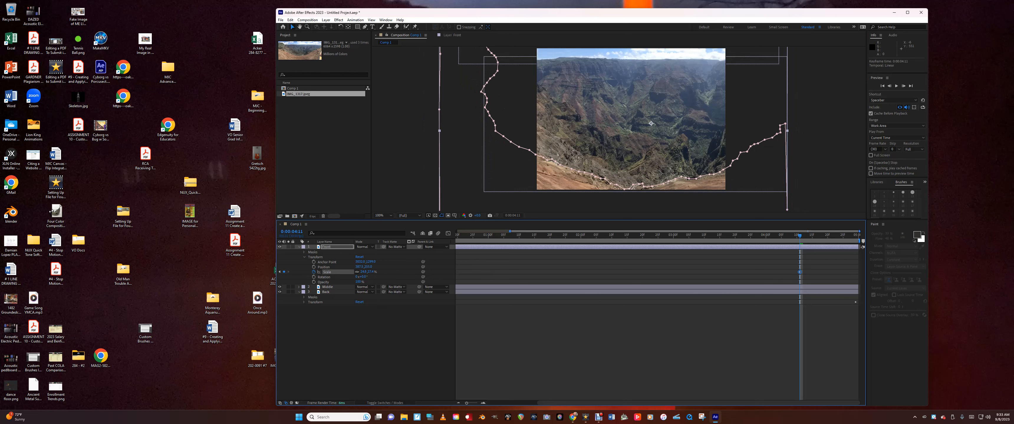
{"action": "key", "text": "ctrl+z"}
{"action": "left_click_drag", "start_coordinate": [362, 272], "coordinate": [363, 272]}
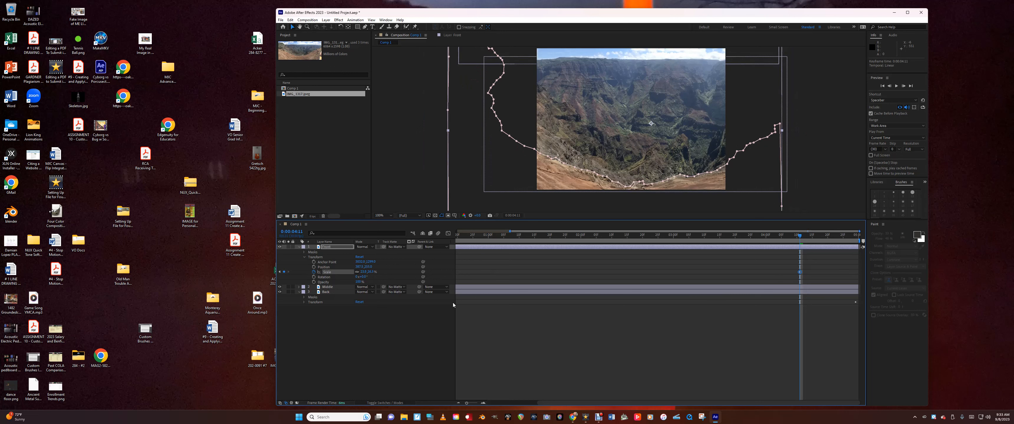
{"action": "key", "text": "space"}
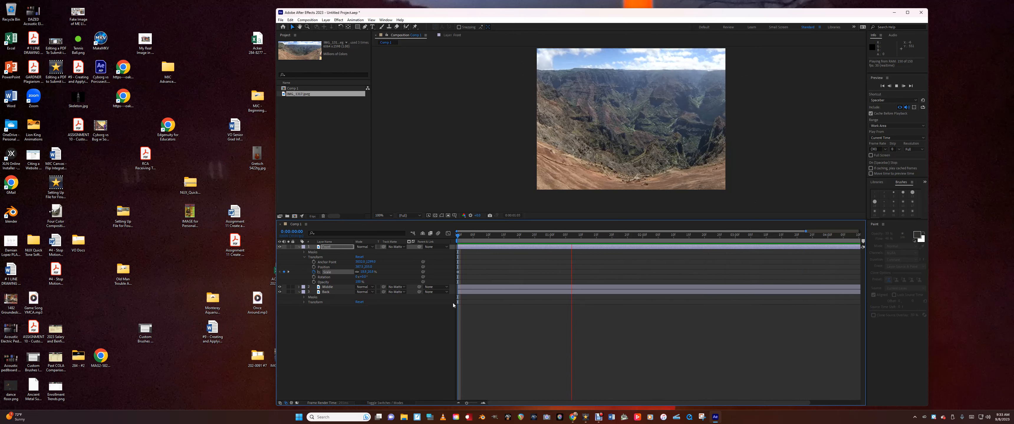
{"action": "key", "text": "space"}
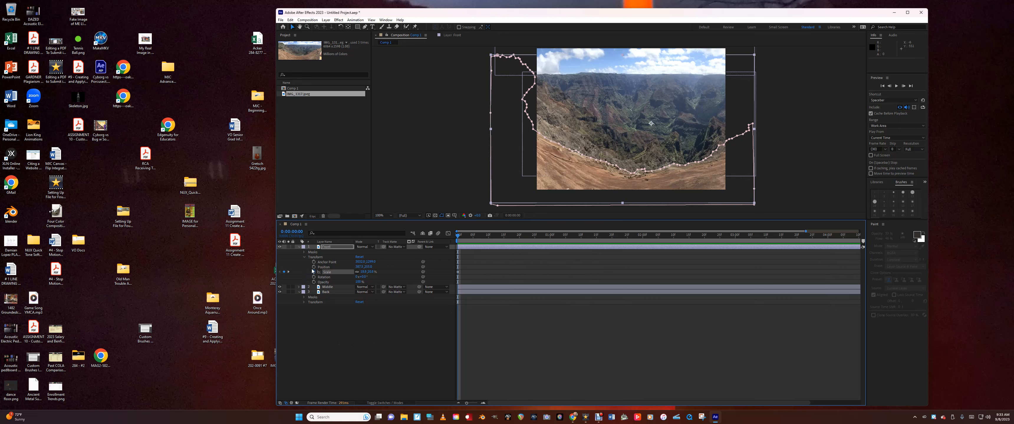
- Reveal and select Mask 1 on the Front layer, and play the animation again
{"action": "left_click", "coordinate": [304, 252]}
{"action": "left_click", "coordinate": [353, 258]}
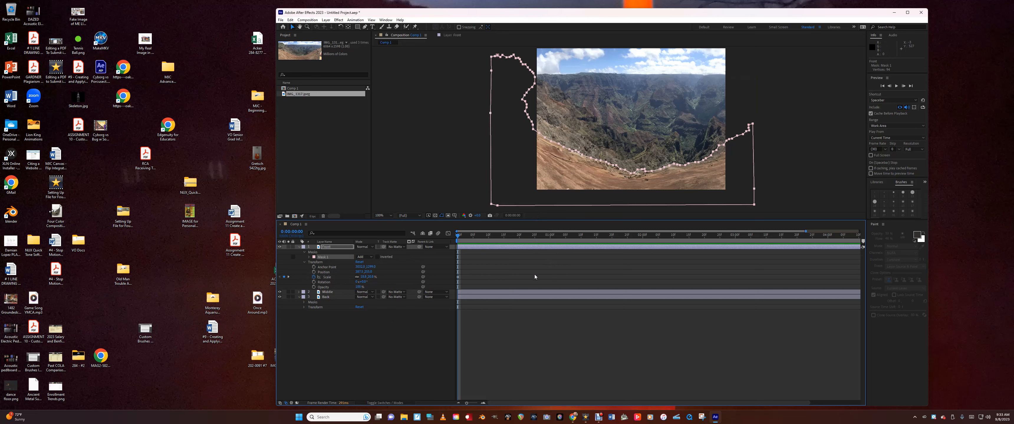
{"action": "key", "text": "space"}
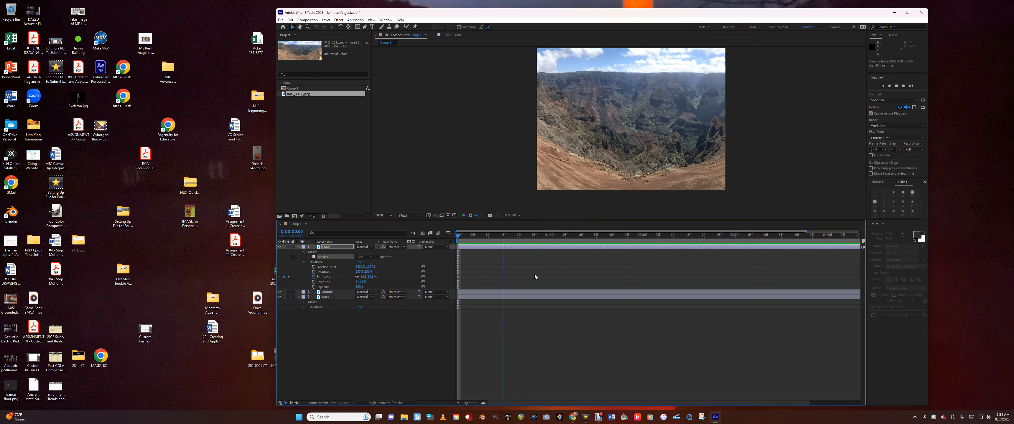